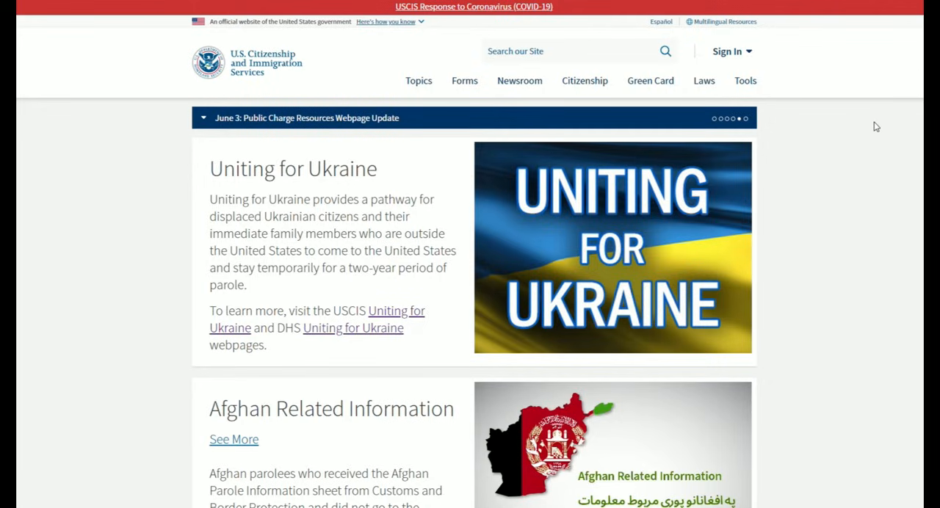
# - Sign in to the USCIS account and start an online Form I-130, Petition for Alien Relative
pyautogui.click(753, 56)
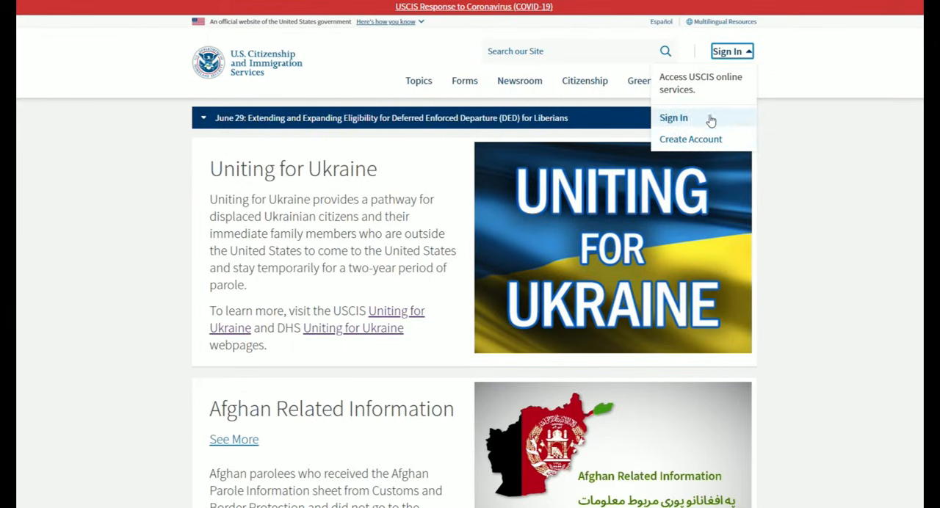
pyautogui.click(712, 120)
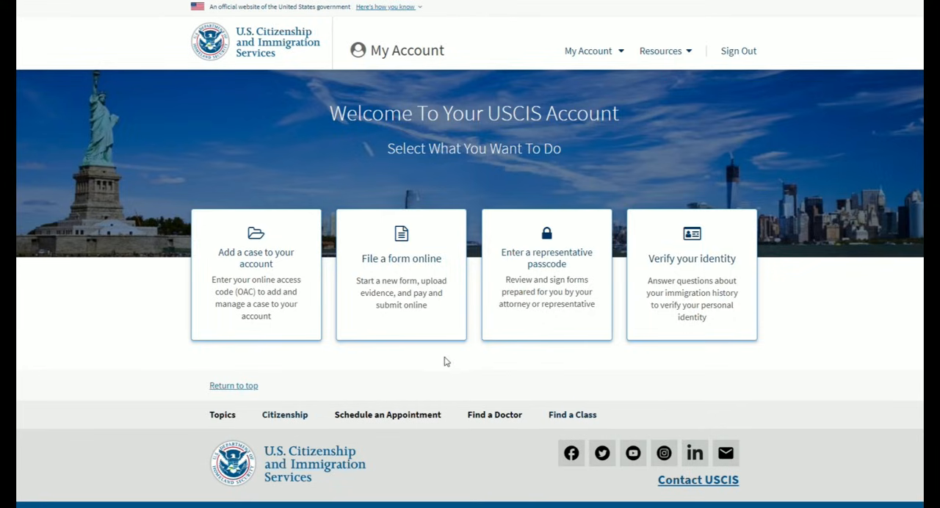
pyautogui.click(416, 317)
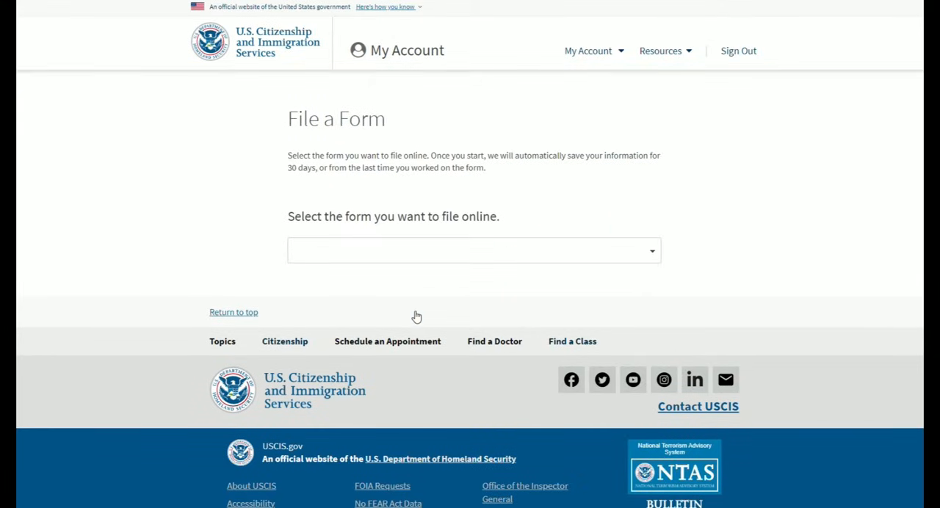
pyautogui.click(441, 252)
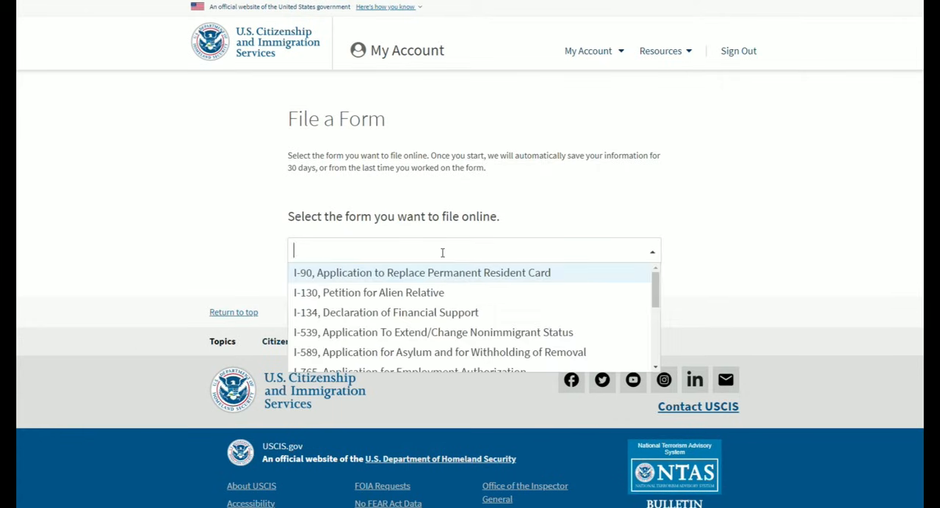
pyautogui.click(435, 294)
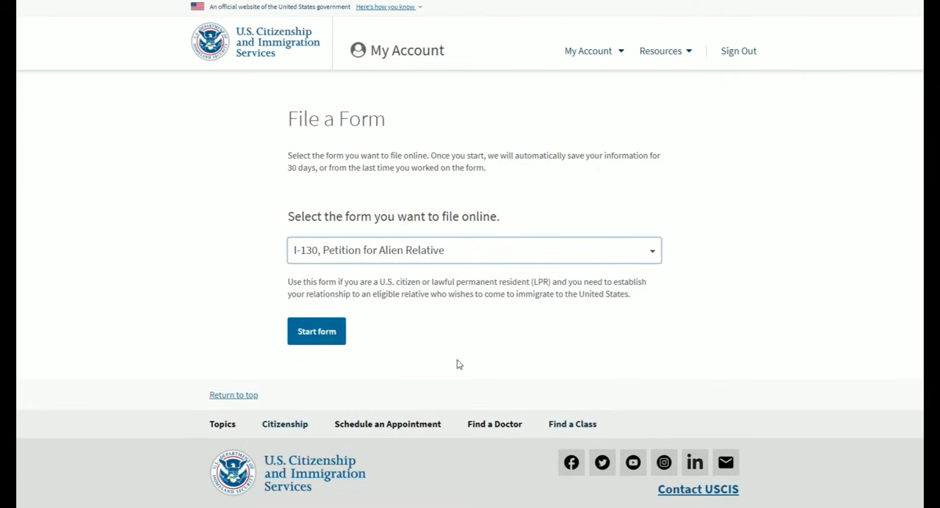
pyautogui.click(329, 336)
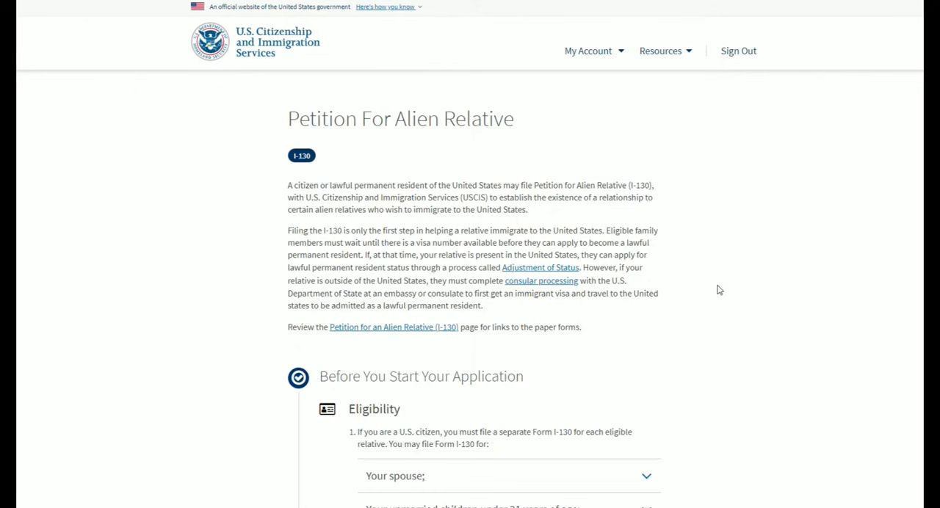
# - Review the petition's introduction and the eligible relatives listed for U.S. citizens and lawful permanent residents
pyautogui.scroll(-2, 647, 260)
pyautogui.scroll(-1, 642, 258)
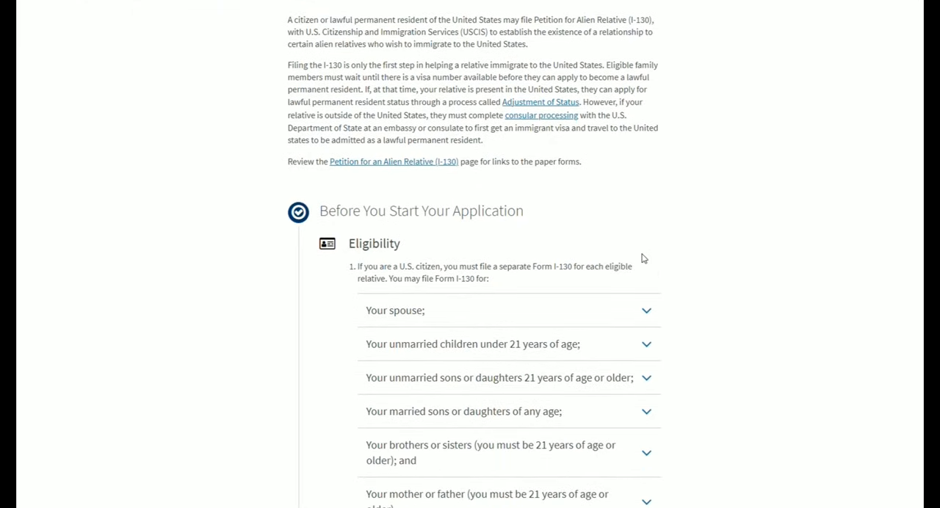
pyautogui.scroll(-1, 642, 259)
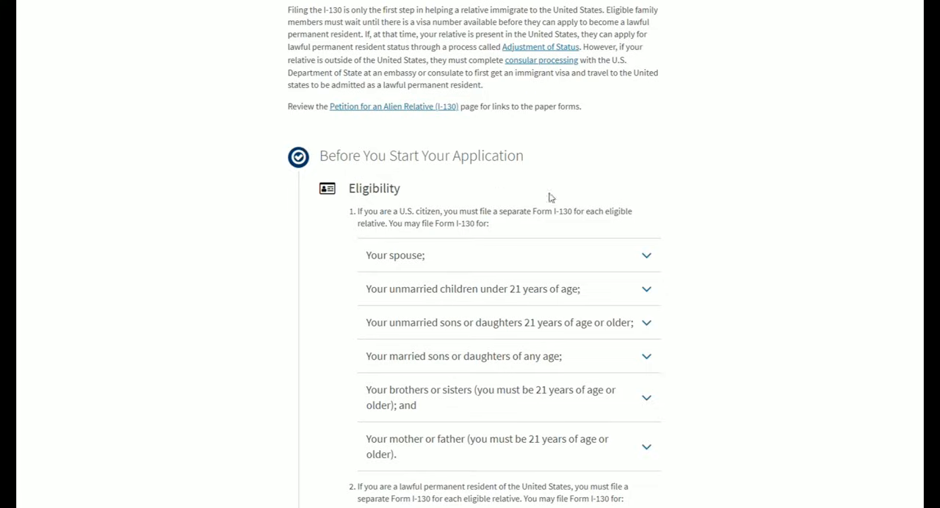
pyautogui.scroll(-3, 670, 213)
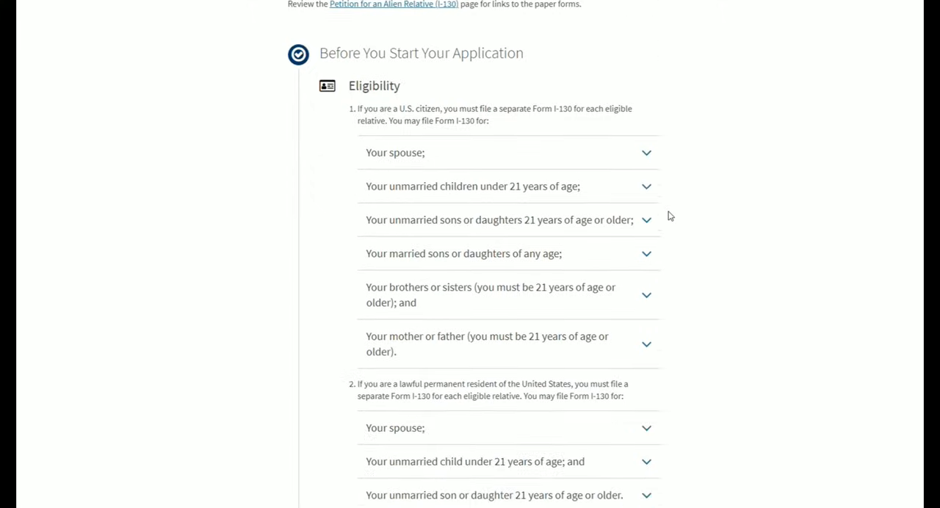
pyautogui.scroll(1, 661, 184)
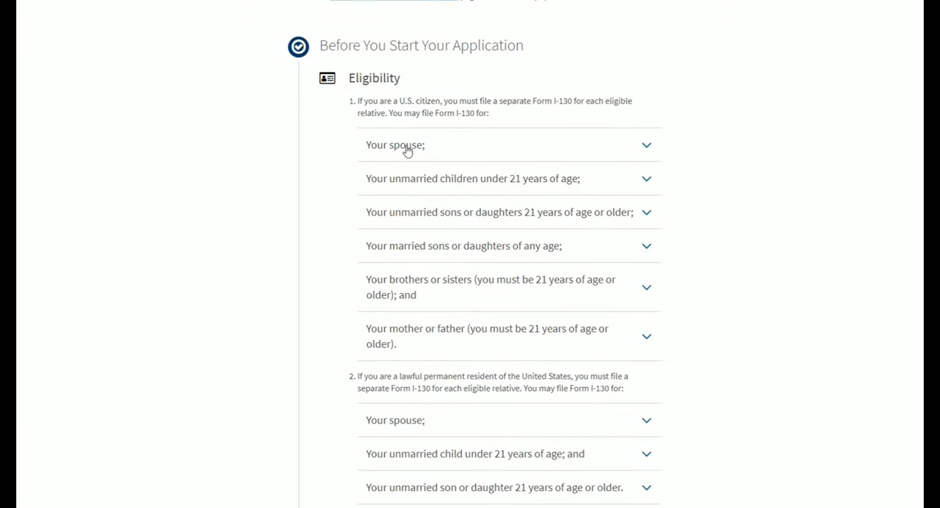
pyautogui.scroll(-1, 671, 294)
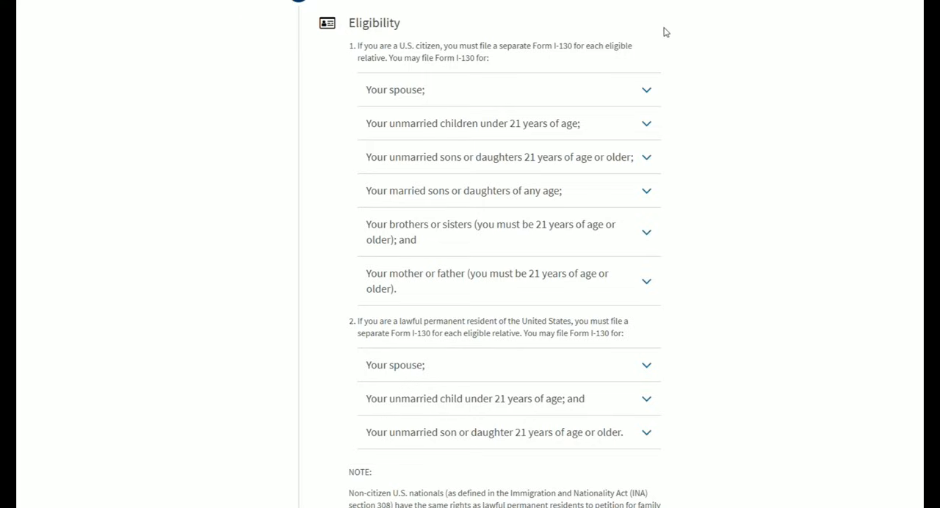
pyautogui.scroll(-1, 669, 338)
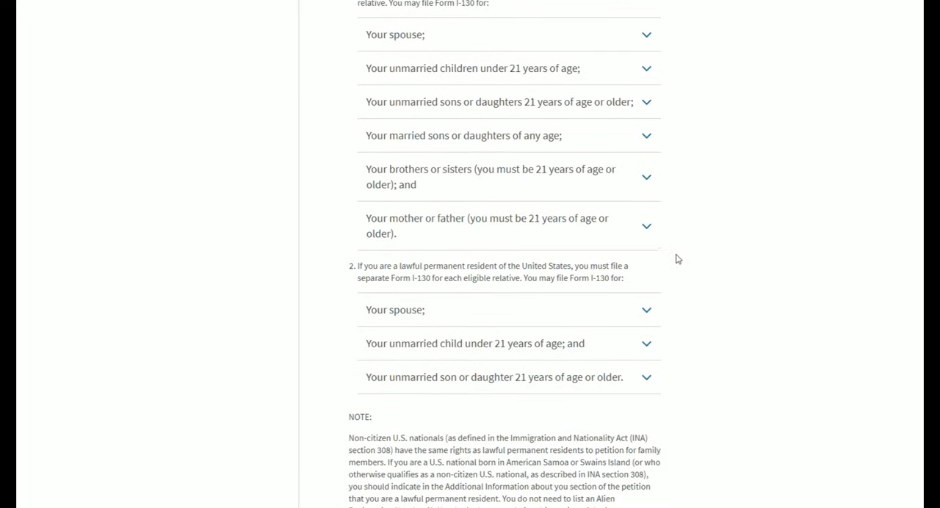
# - Read the fee, required documents and after-submission sections, including the part about requests for evidence
pyautogui.scroll(-5, 675, 349)
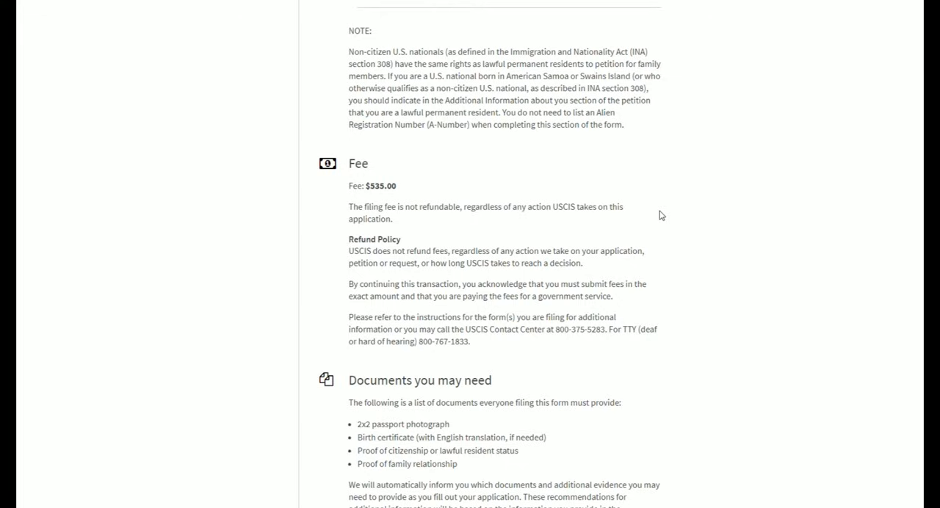
pyautogui.scroll(-3, 659, 215)
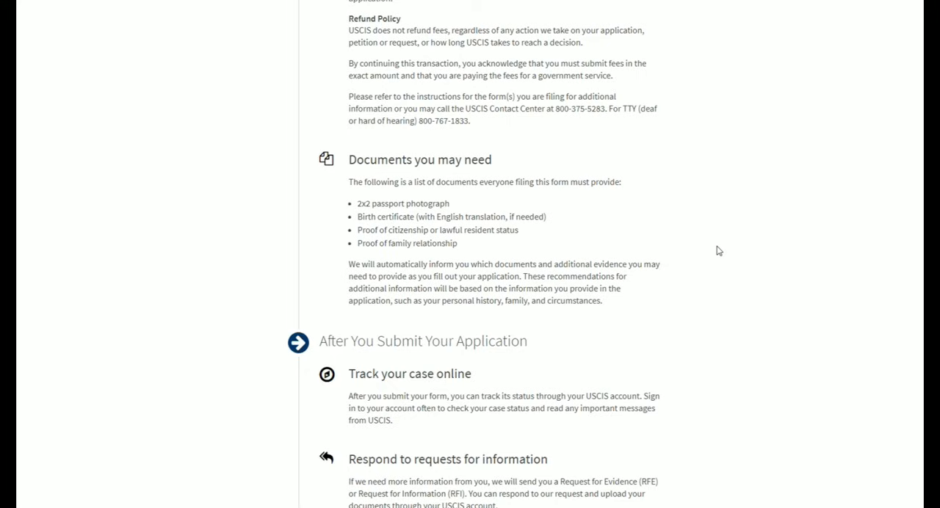
pyautogui.scroll(-3, 718, 251)
pyautogui.scroll(-1, 684, 222)
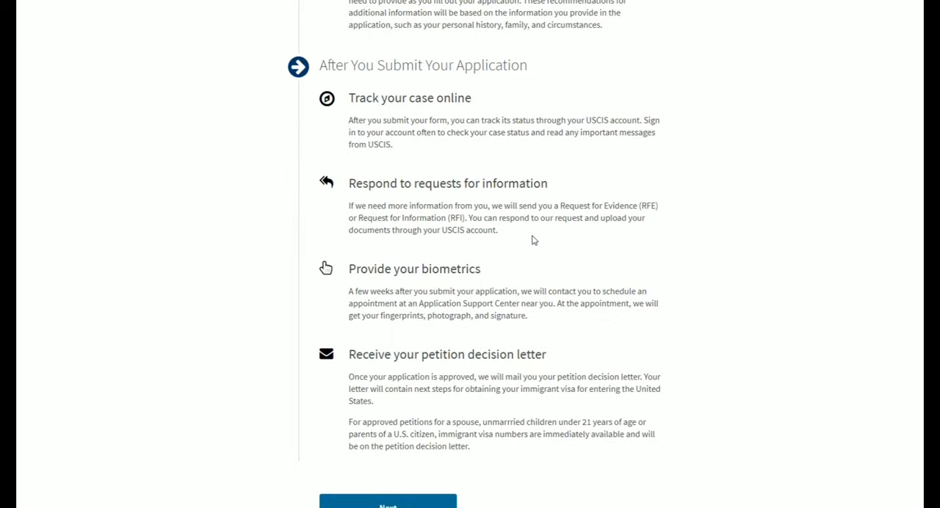
pyautogui.moveTo(561, 210); pyautogui.dragTo(662, 208)
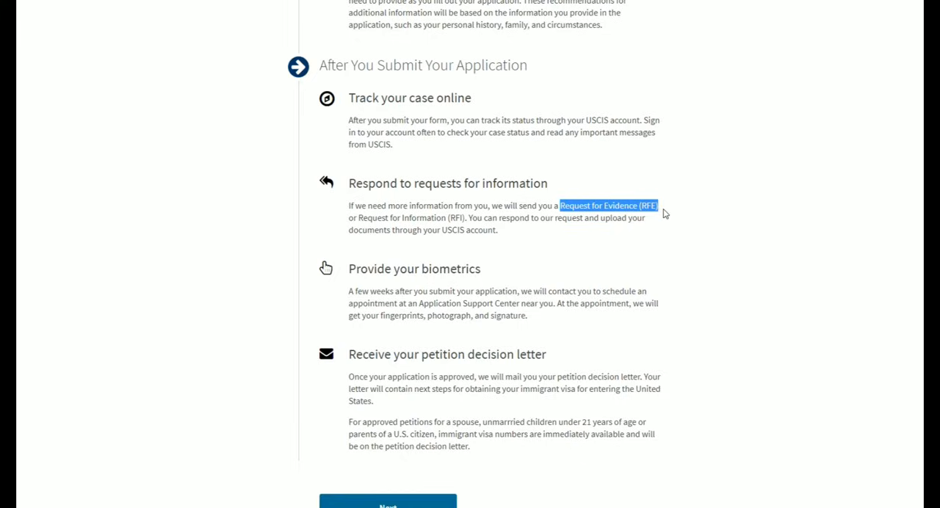
pyautogui.click(665, 210)
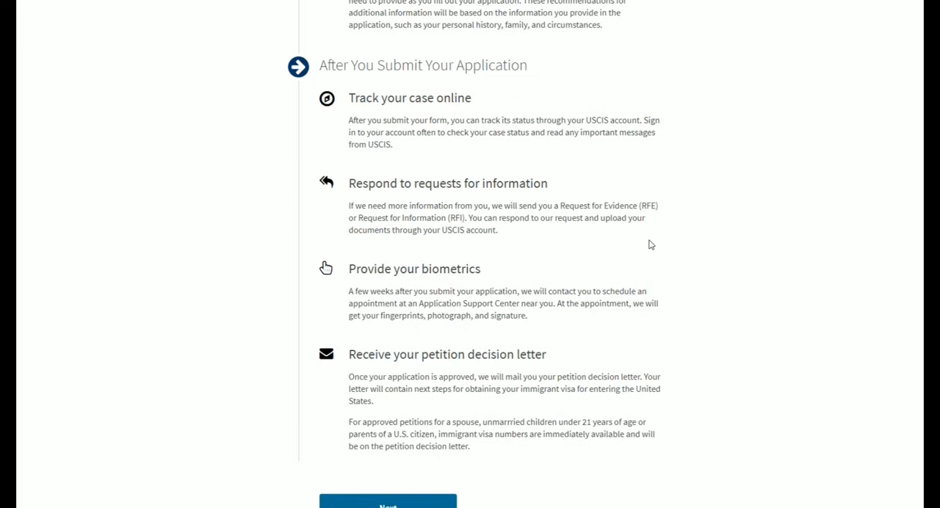
pyautogui.scroll(7, 717, 315)
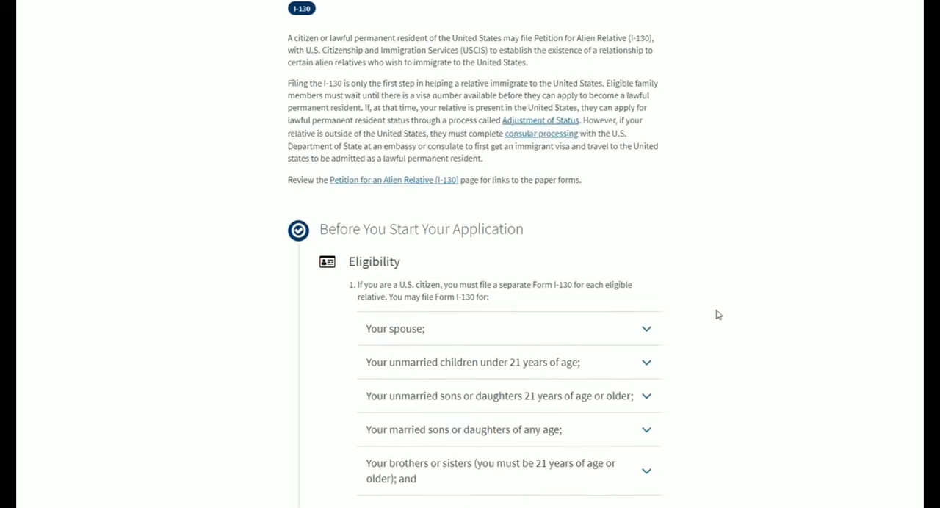
pyautogui.scroll(-8, 717, 315)
pyautogui.scroll(-10, 717, 315)
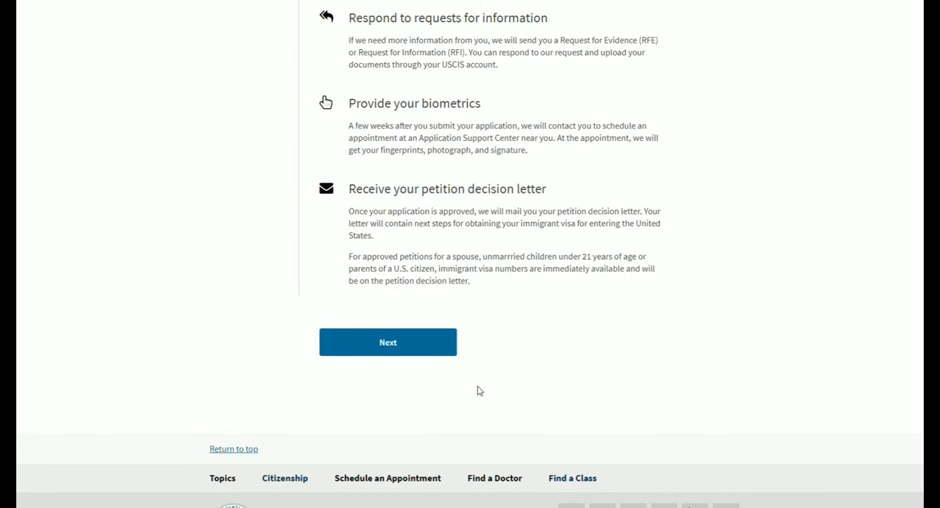
# - Proceed to the Completing Your Form Online page, review its instructions and legal statements, and start the petition
pyautogui.click(423, 354)
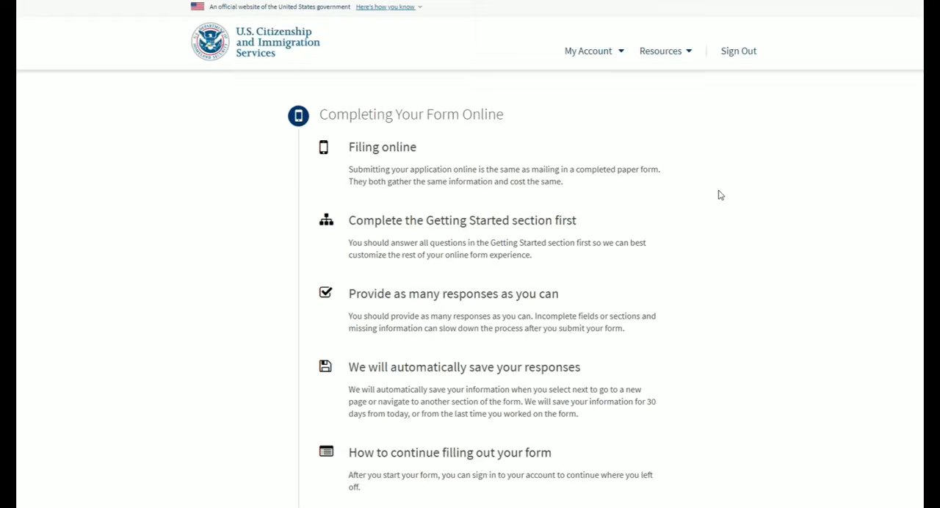
pyautogui.scroll(-1, 721, 194)
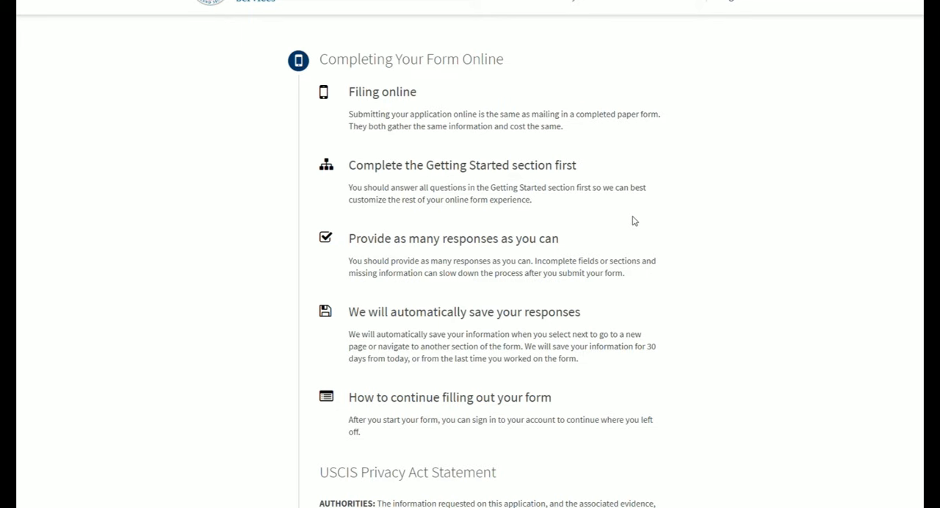
pyautogui.scroll(-5, 635, 221)
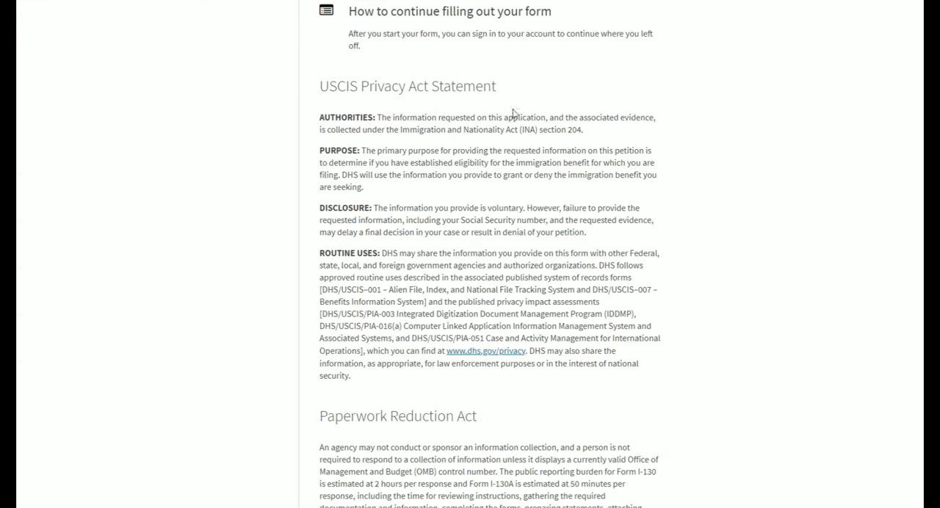
pyautogui.scroll(-3, 722, 213)
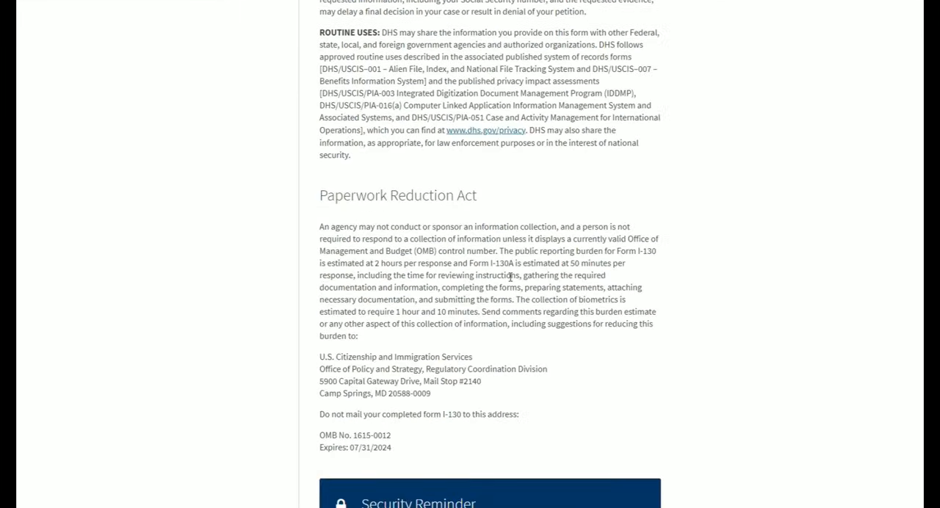
pyautogui.scroll(-2, 695, 251)
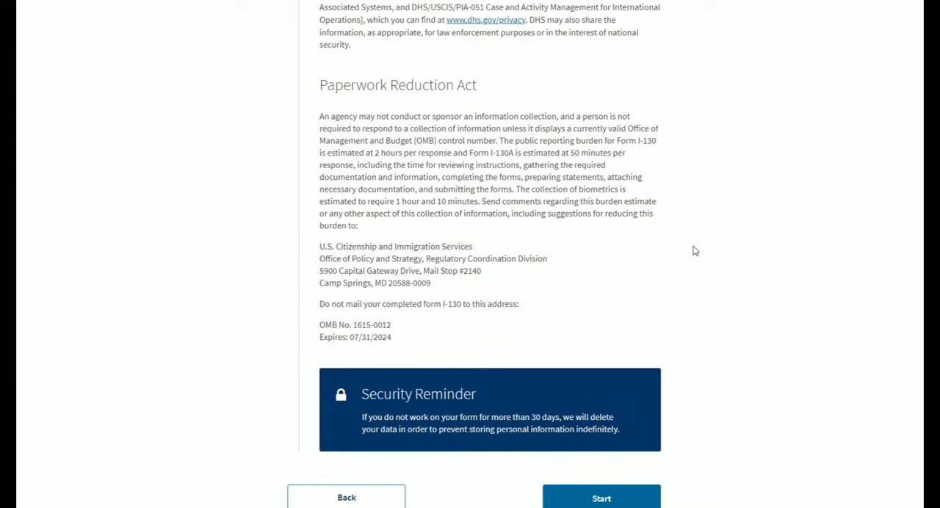
pyautogui.scroll(-2, 695, 251)
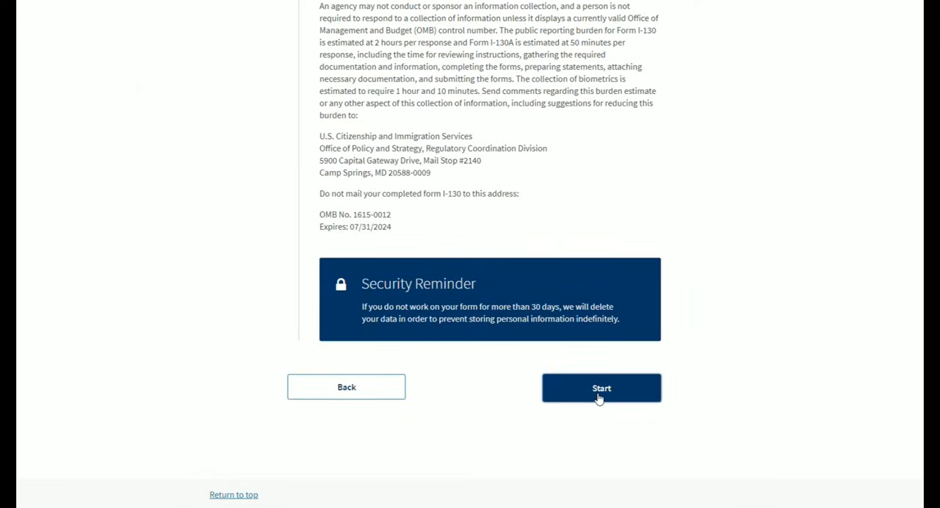
pyautogui.click(599, 398)
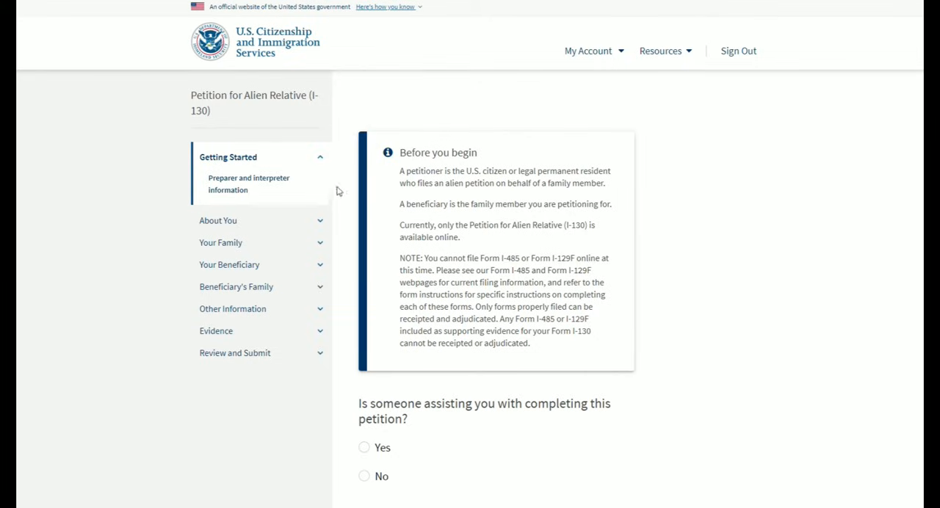
# - Browse the subsections of About You and the sections following it in the petition outline, and reopen Getting Started
pyautogui.click(320, 221)
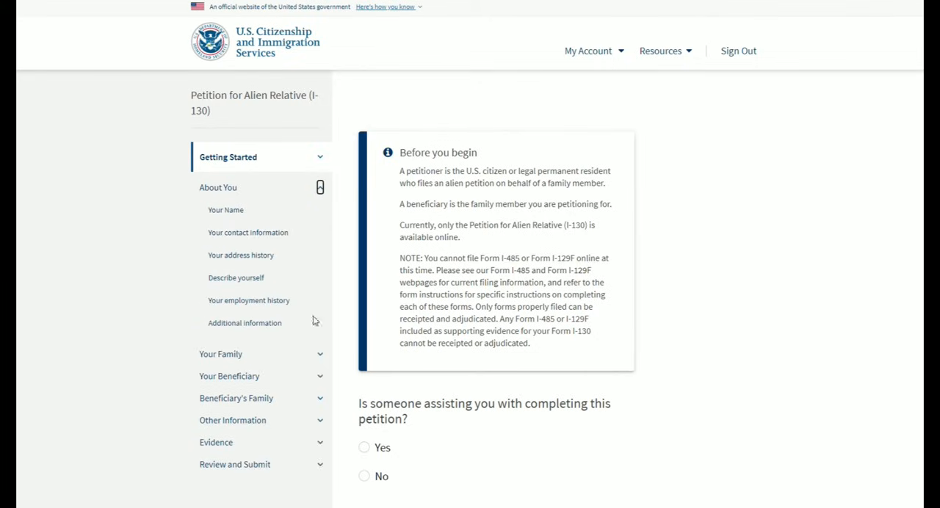
pyautogui.click(321, 355)
pyautogui.click(320, 284)
pyautogui.click(320, 156)
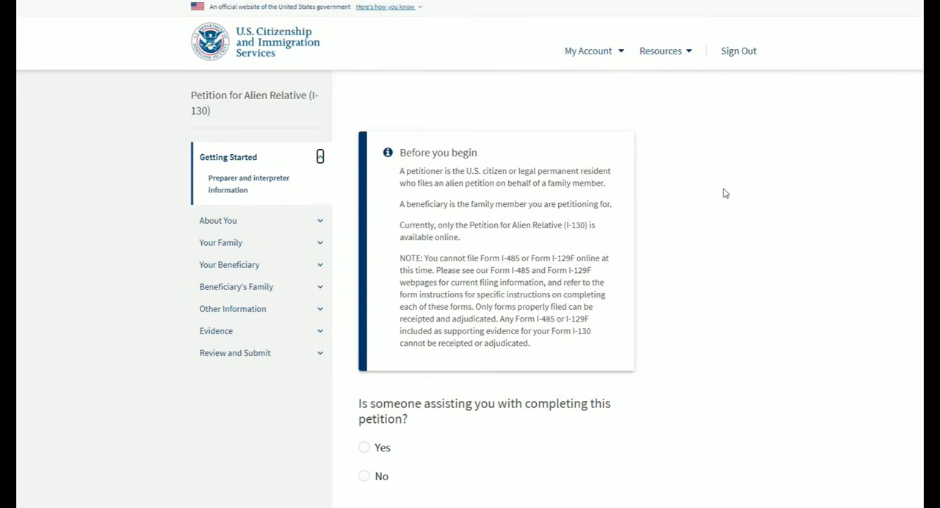
pyautogui.click(724, 188)
# - Answer No to whether someone is assisting with the petition and continue to the Your Name page
pyautogui.scroll(-2, 777, 236)
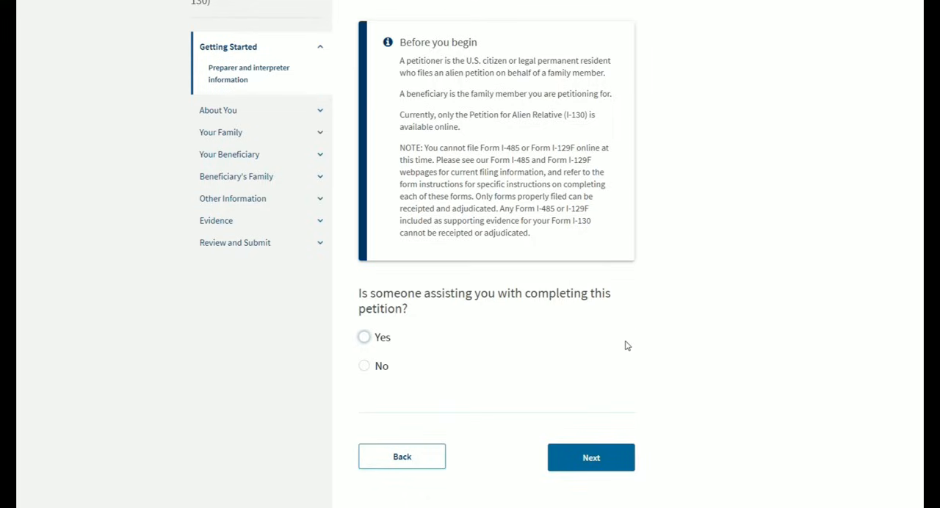
pyautogui.click(364, 367)
pyautogui.click(588, 457)
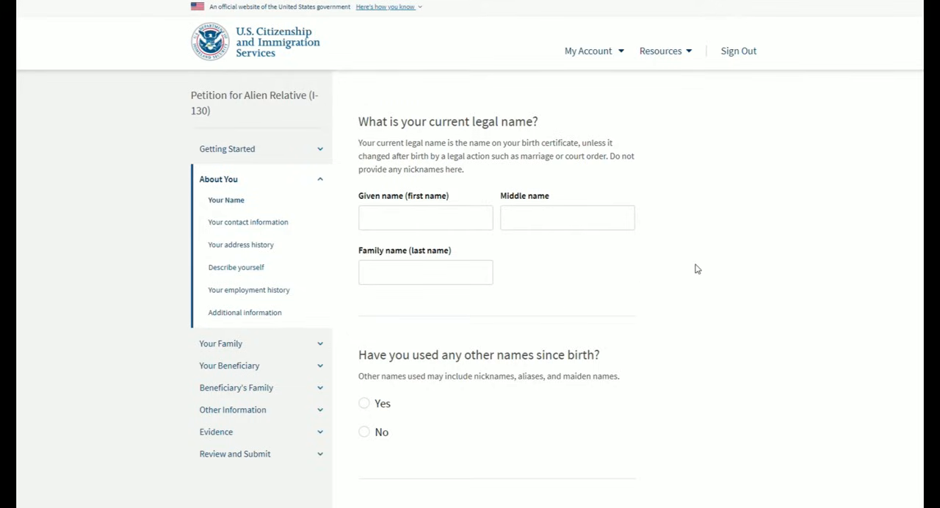
# - Enter the petitioner's current legal first and last name, and answer Yes to having used other names since birth
pyautogui.click(468, 230)
pyautogui.click(451, 219)
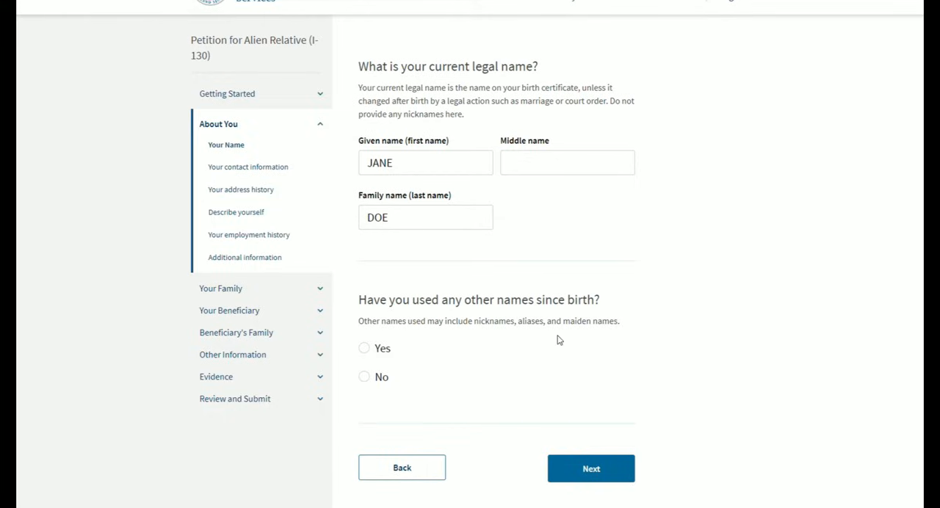
pyautogui.click(369, 354)
pyautogui.scroll(-2, 478, 341)
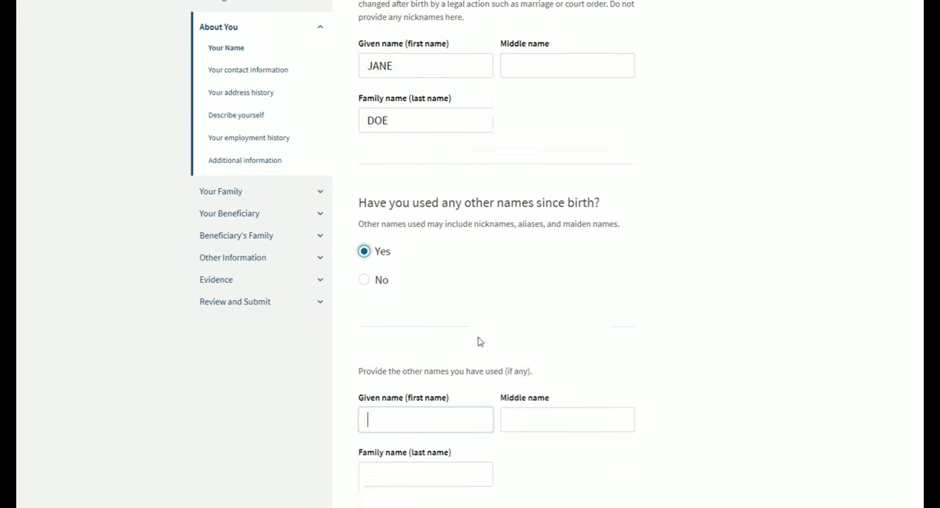
pyautogui.scroll(-1, 628, 323)
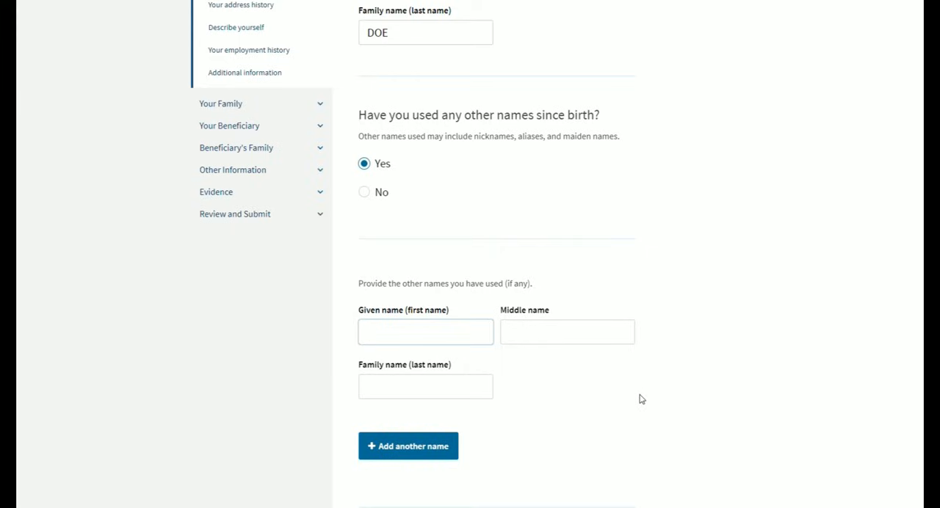
# - Expand the Evidence section in the petition outline, and fill in the first and last name the petitioner previously used
pyautogui.scroll(1, 640, 399)
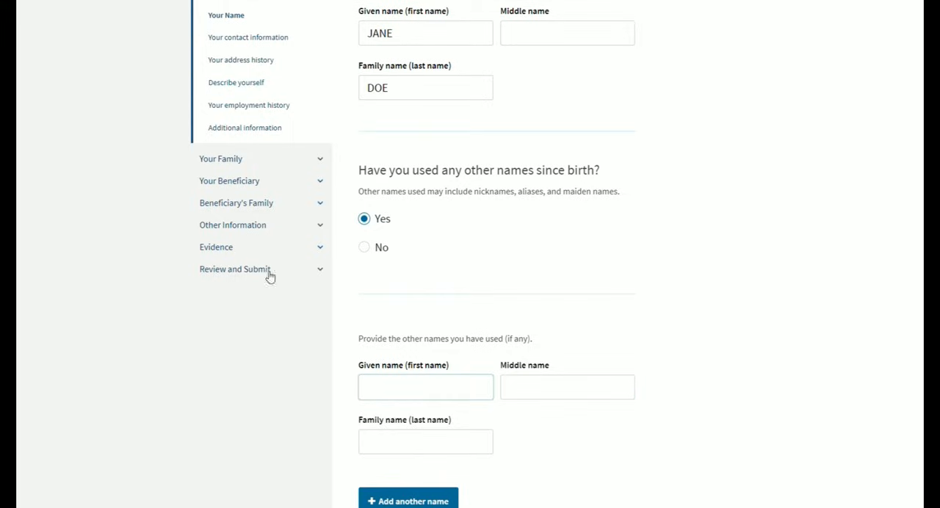
pyautogui.click(320, 247)
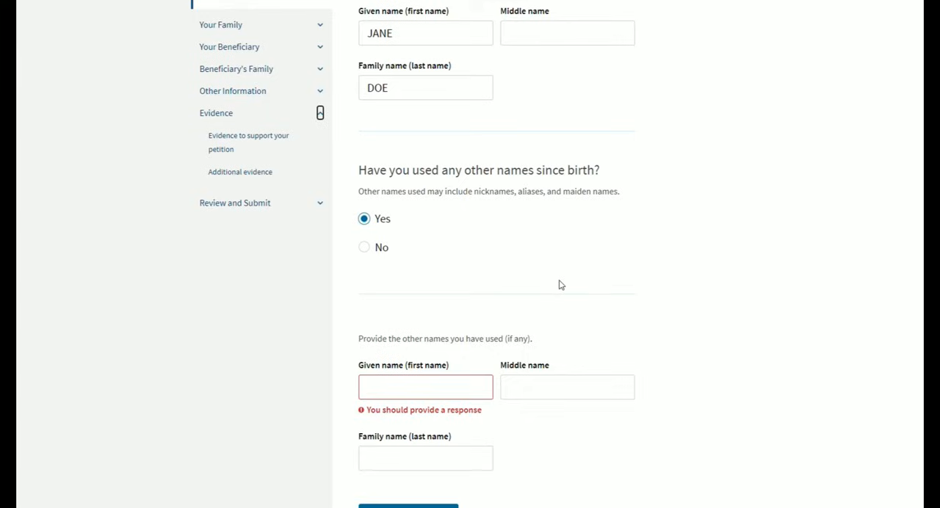
pyautogui.scroll(-1, 595, 294)
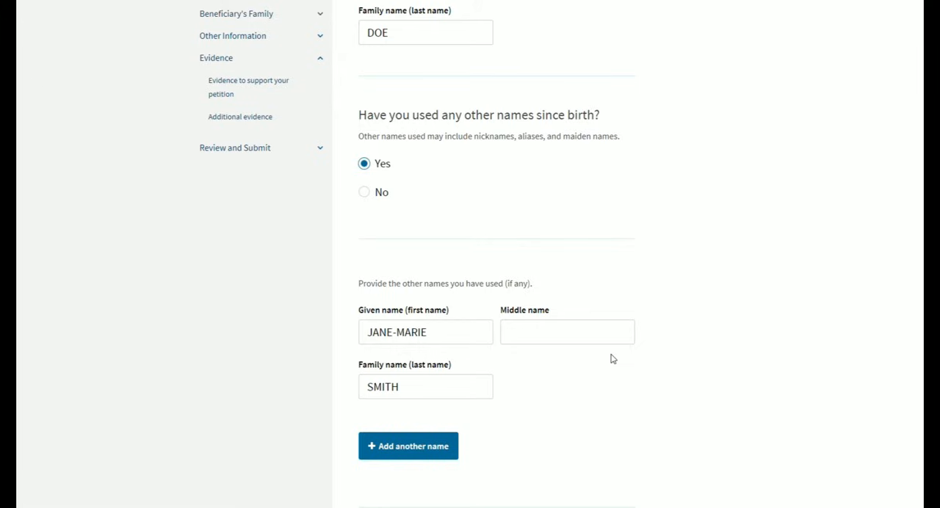
# - Check the petitioner's current and other names, and continue to the contact information page
pyautogui.scroll(2, 602, 390)
pyautogui.scroll(-1, 603, 391)
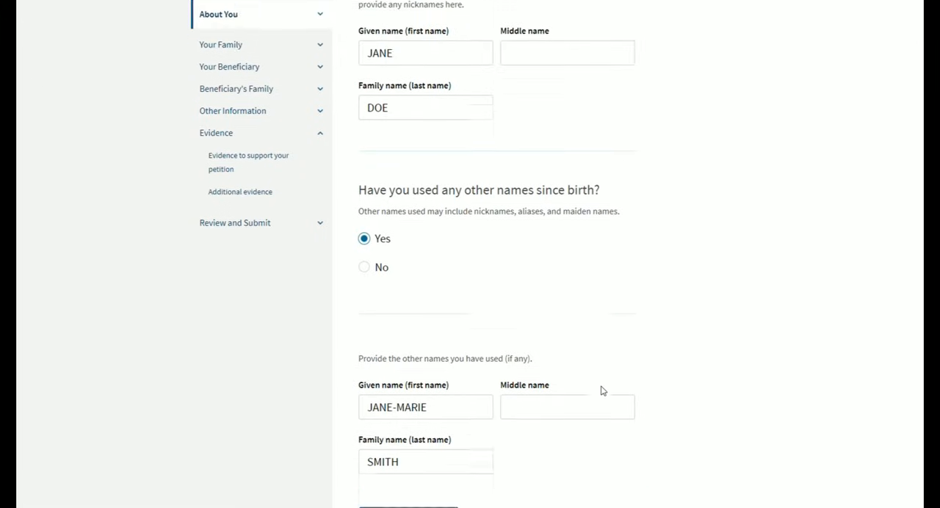
pyautogui.scroll(-1, 515, 386)
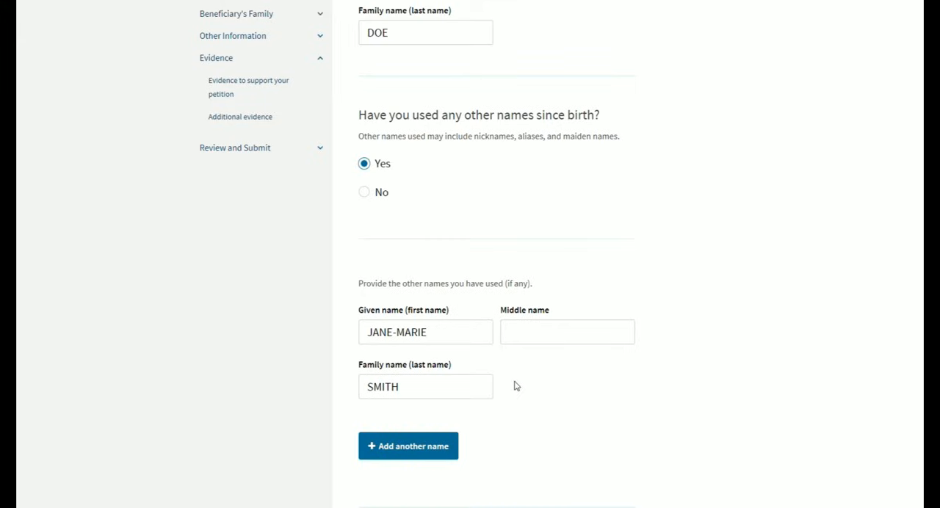
pyautogui.scroll(-1, 529, 386)
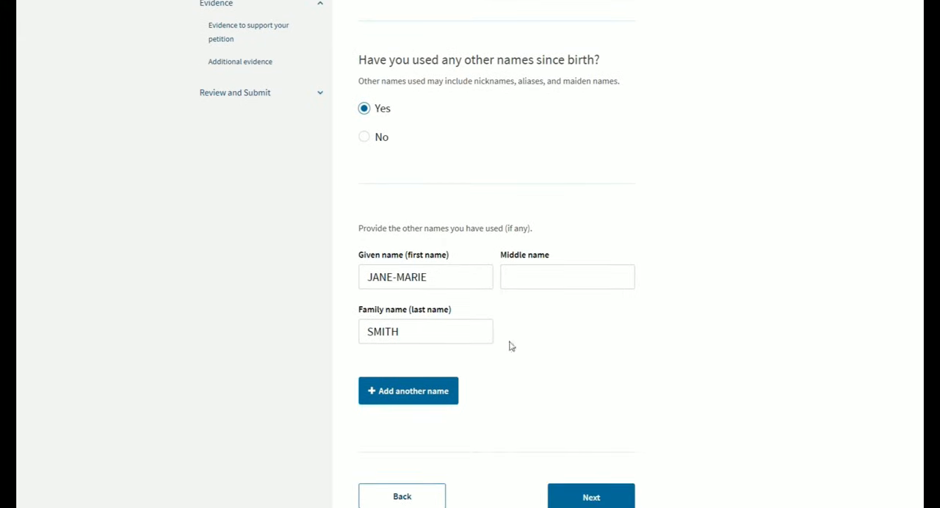
pyautogui.scroll(-1, 434, 380)
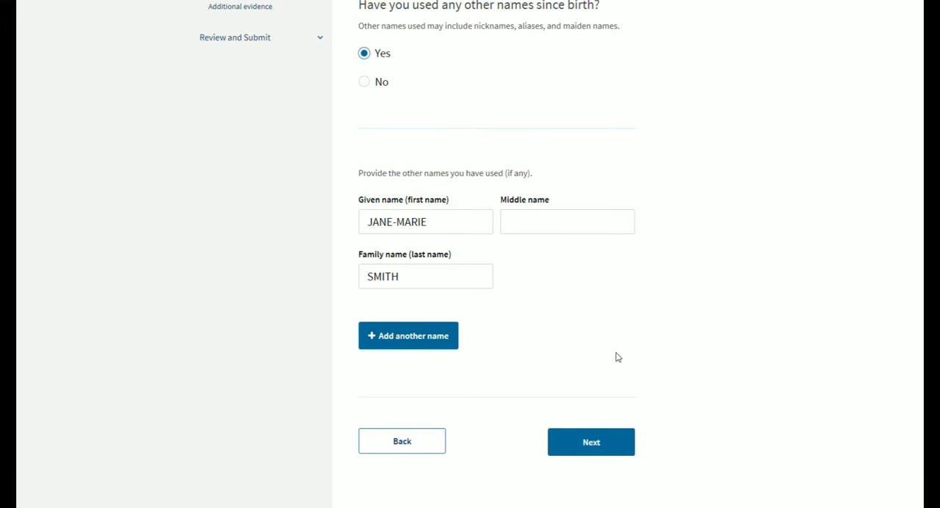
pyautogui.click(593, 443)
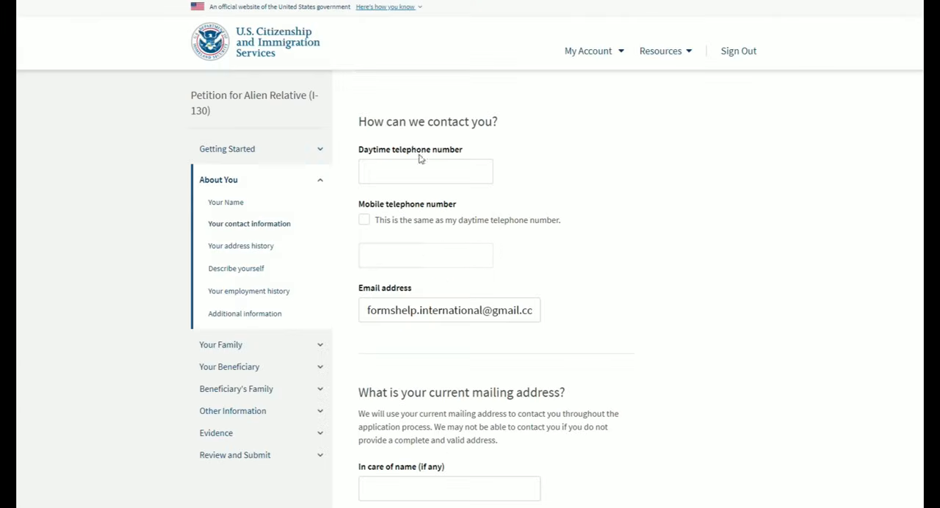
# - Enter the petitioner's daytime telephone number and mark the mobile number as the same
pyautogui.click(467, 176)
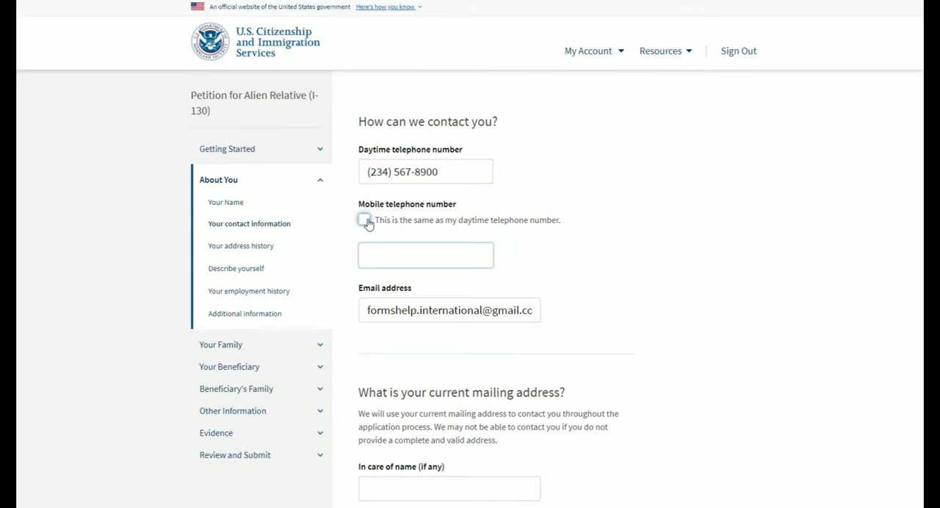
pyautogui.click(365, 221)
pyautogui.scroll(-1, 563, 248)
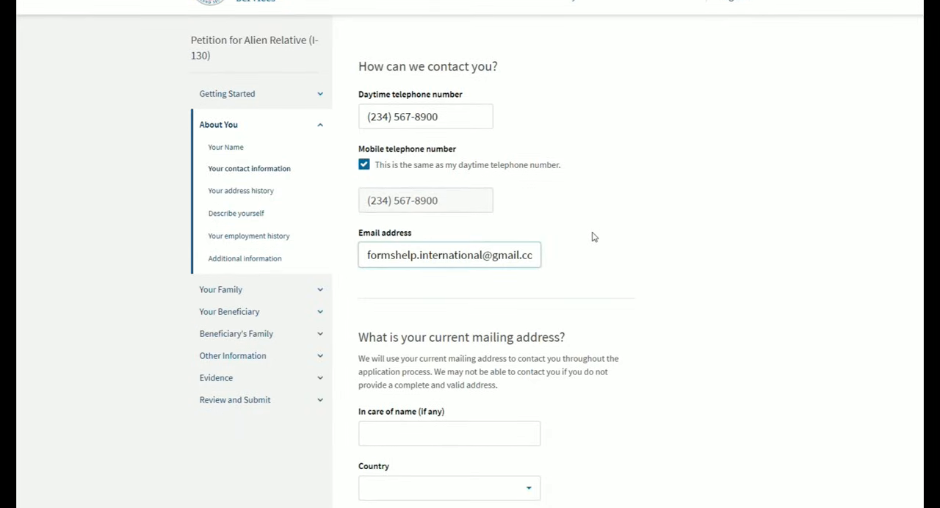
# - Fill in the petitioner's current mailing address with United States as the country, and dismiss the address validation error
pyautogui.scroll(-3, 594, 237)
pyautogui.scroll(-1, 595, 237)
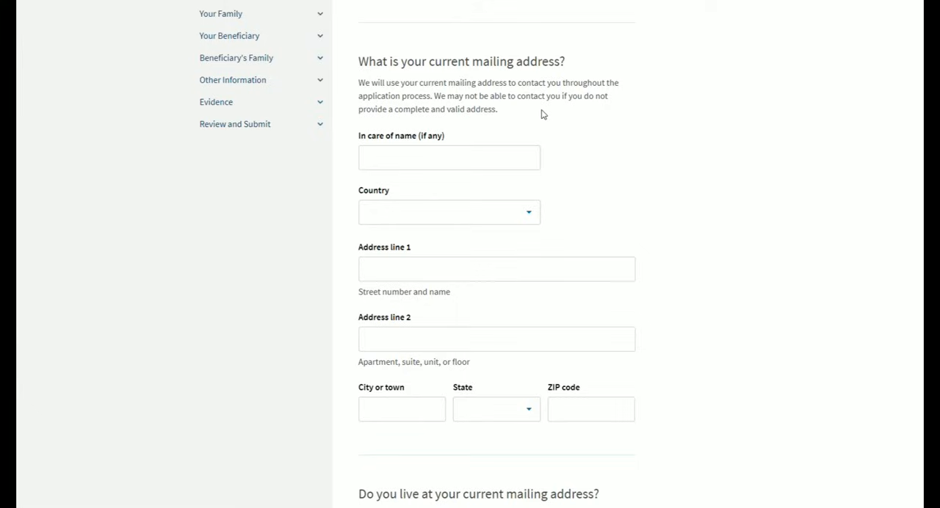
pyautogui.click(456, 157)
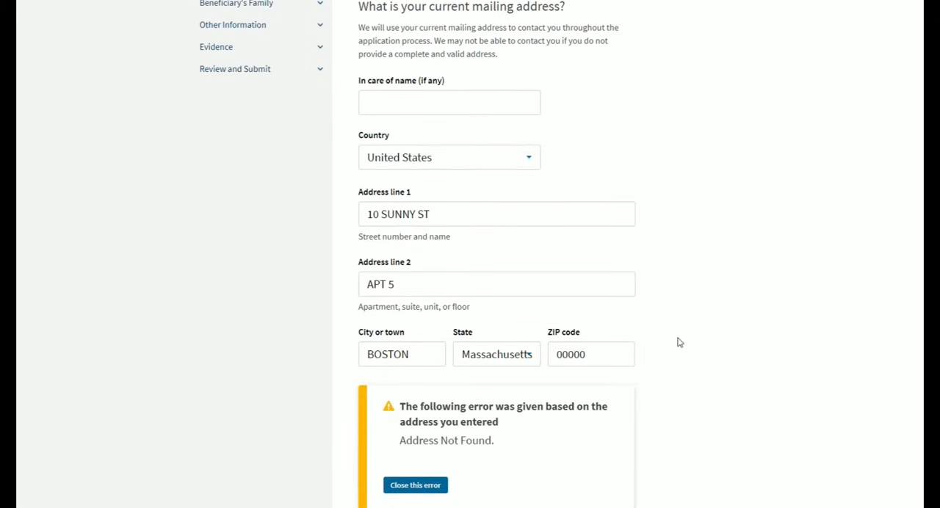
pyautogui.scroll(-1, 680, 342)
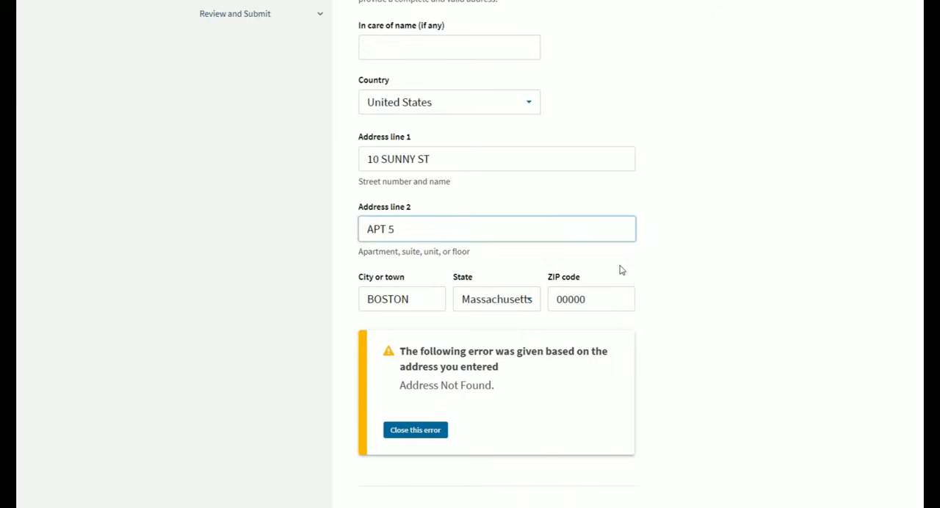
pyautogui.scroll(-1, 484, 309)
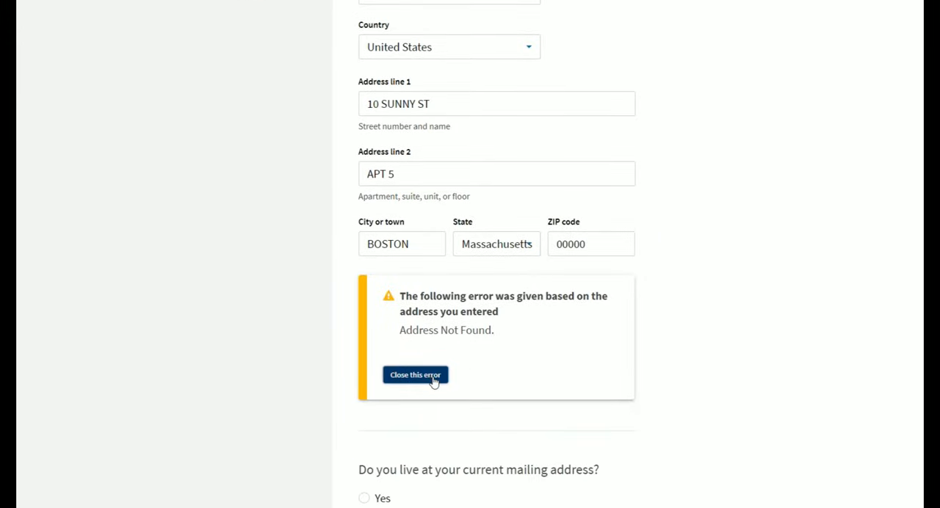
pyautogui.click(415, 375)
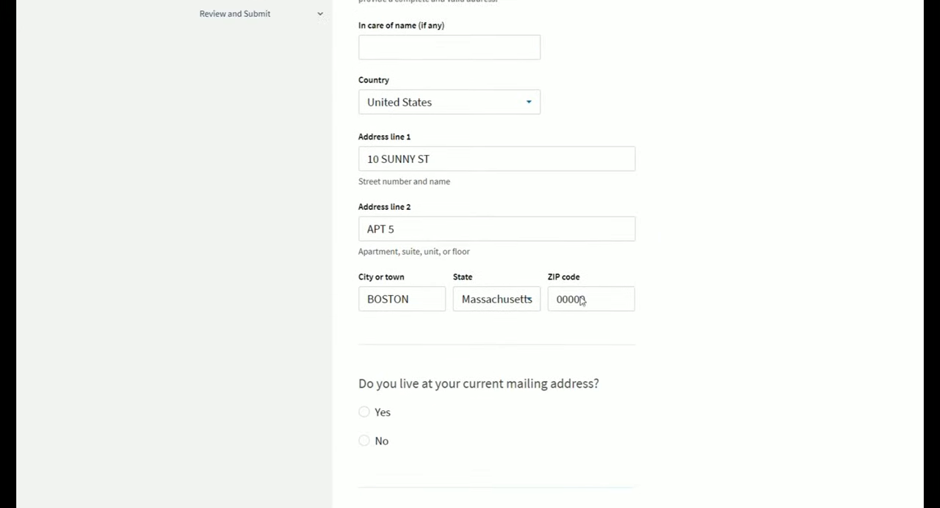
# - Answer Yes to living at the current mailing address and continue to the address history page
pyautogui.scroll(-3, 525, 260)
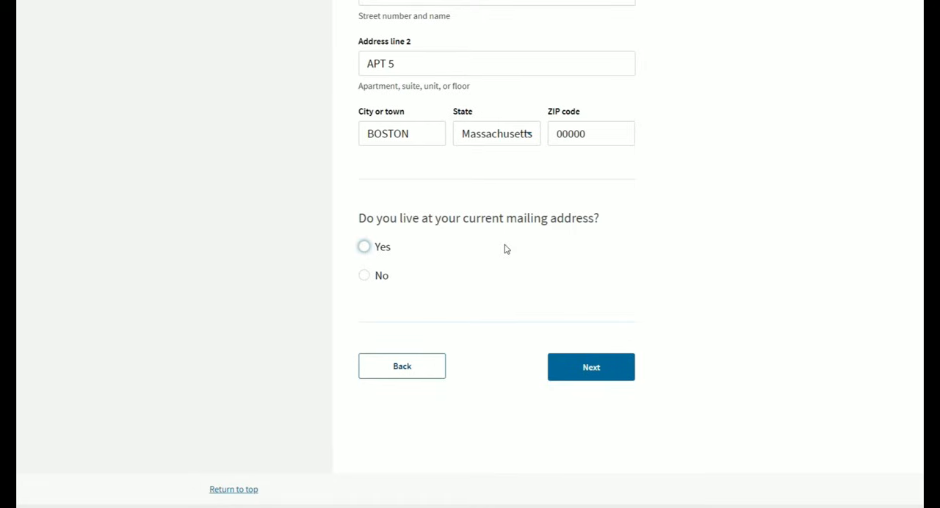
pyautogui.click(365, 248)
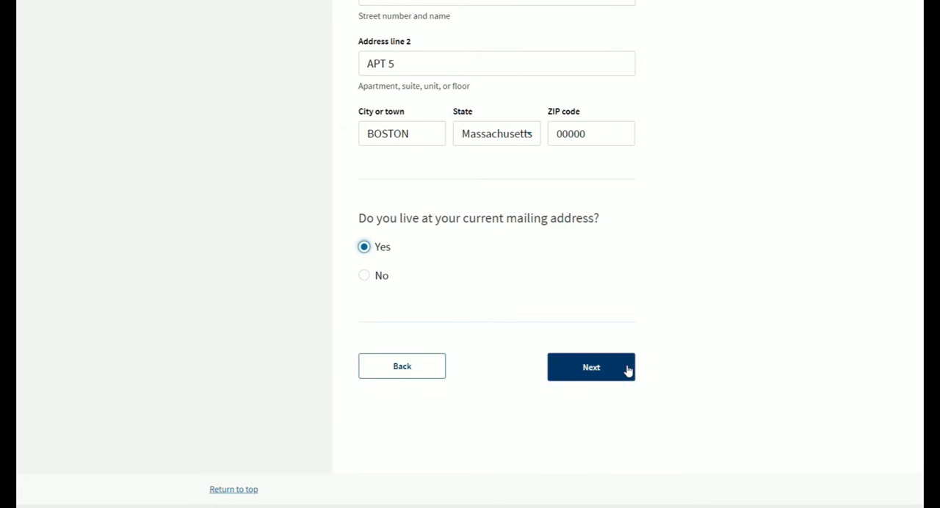
pyautogui.click(370, 281)
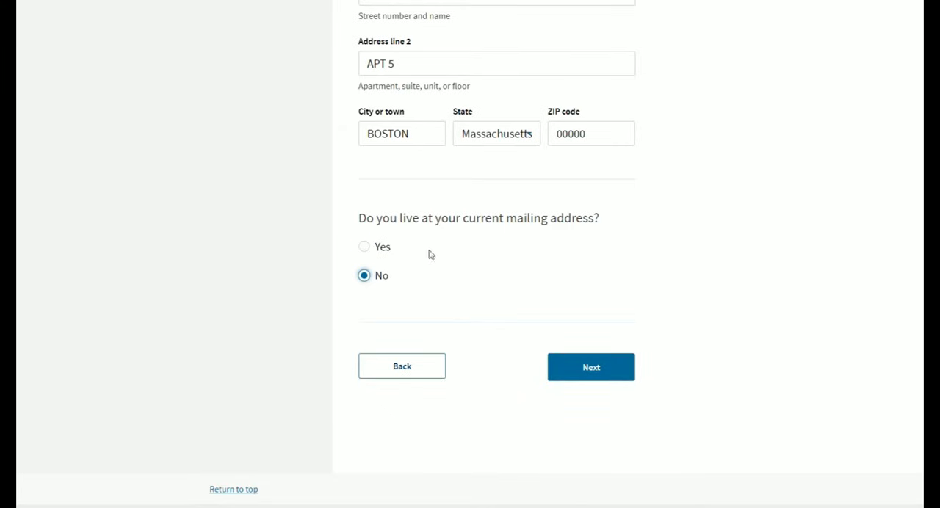
pyautogui.click(371, 250)
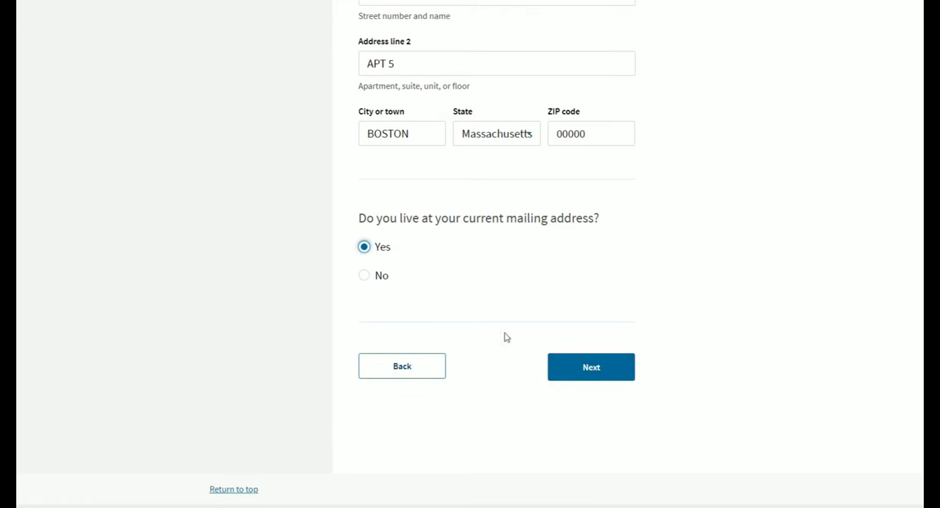
pyautogui.click(609, 376)
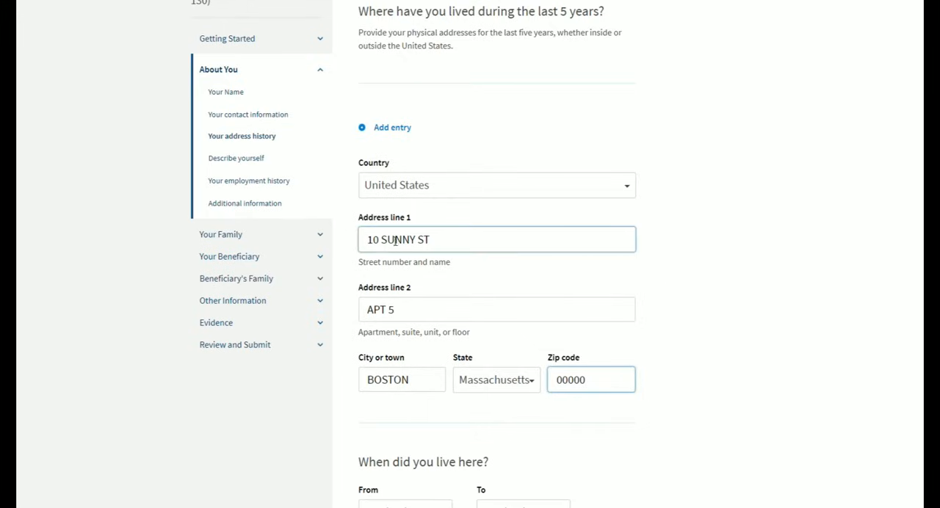
# - Complete the current address history entry with residence dates 01/01/2019 to 07/05/2022 and save it
pyautogui.click(691, 249)
pyautogui.scroll(-2, 683, 235)
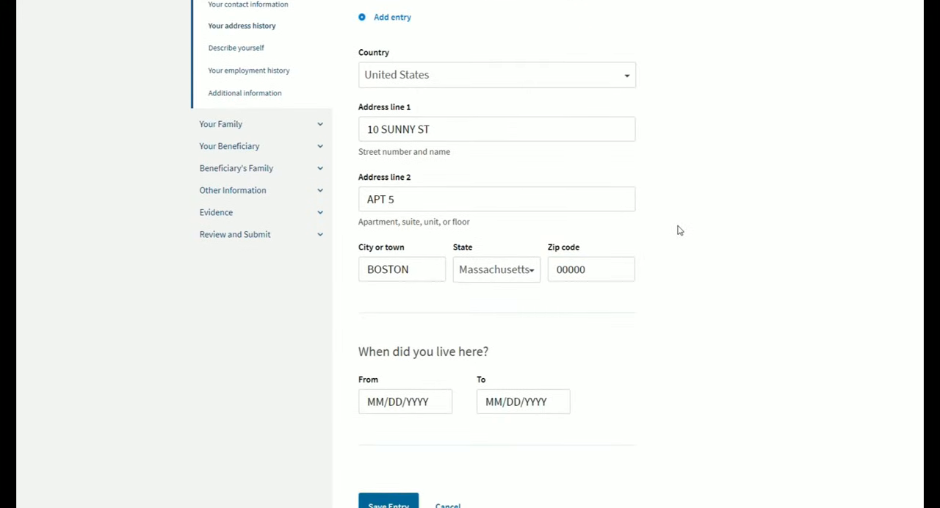
pyautogui.scroll(-1, 679, 231)
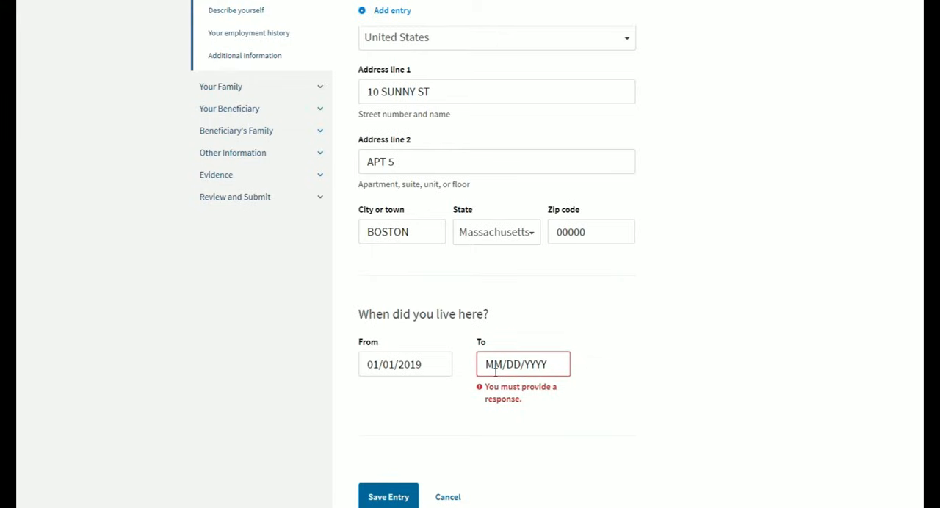
pyautogui.click(548, 364)
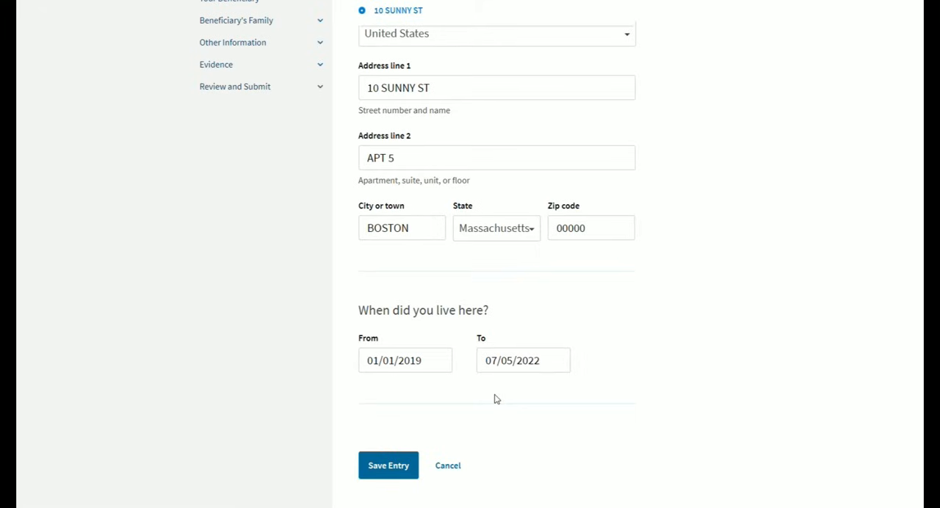
pyautogui.scroll(-1, 430, 421)
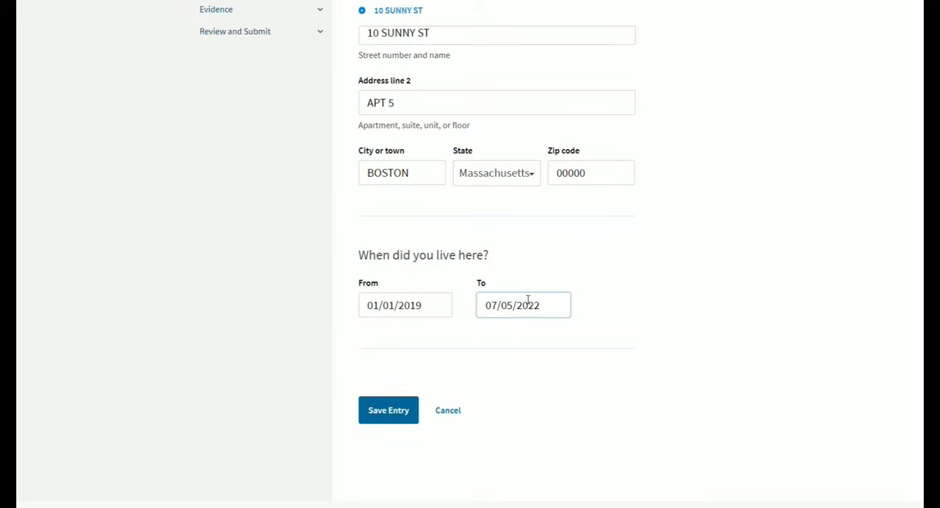
pyautogui.click(410, 412)
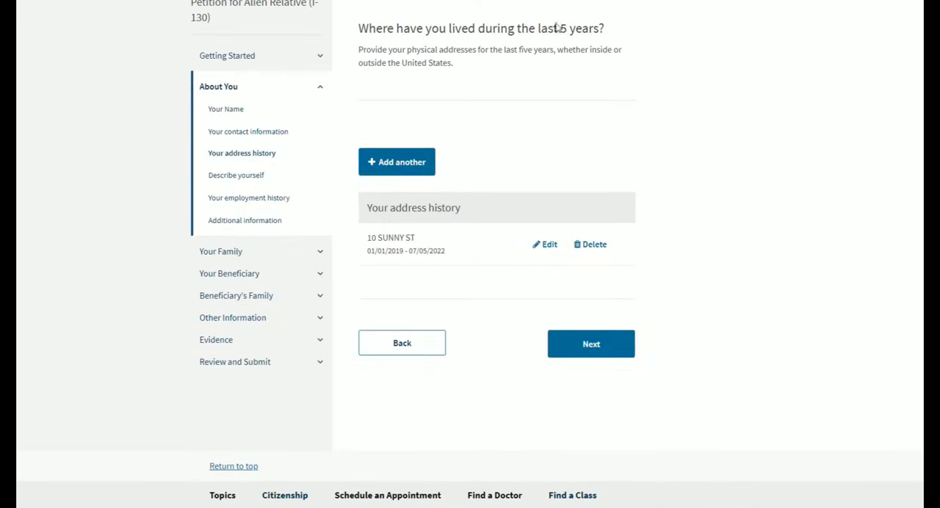
# - Add the previous address with residence dates 01/01/2017 to 01/01/2019, and continue to the Describe yourself page
pyautogui.moveTo(397, 253); pyautogui.dragTo(411, 257)
pyautogui.click(412, 257)
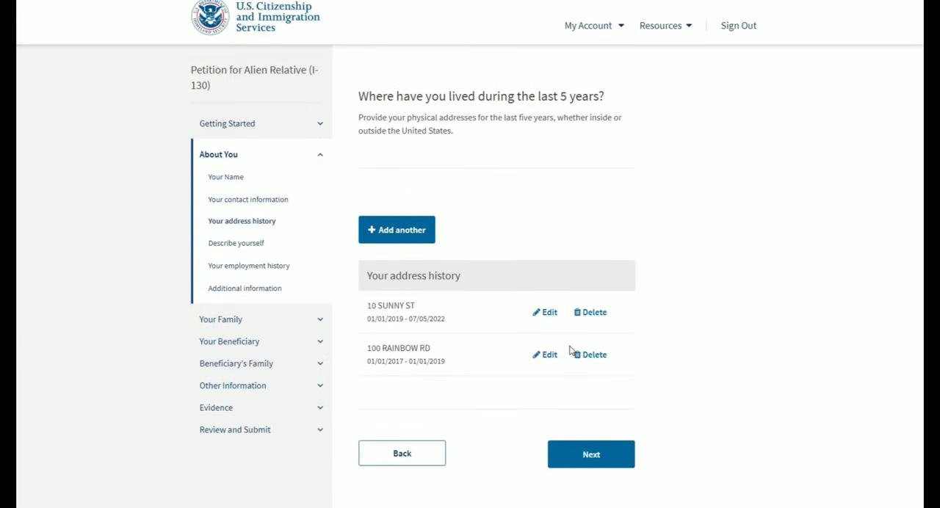
pyautogui.click(598, 455)
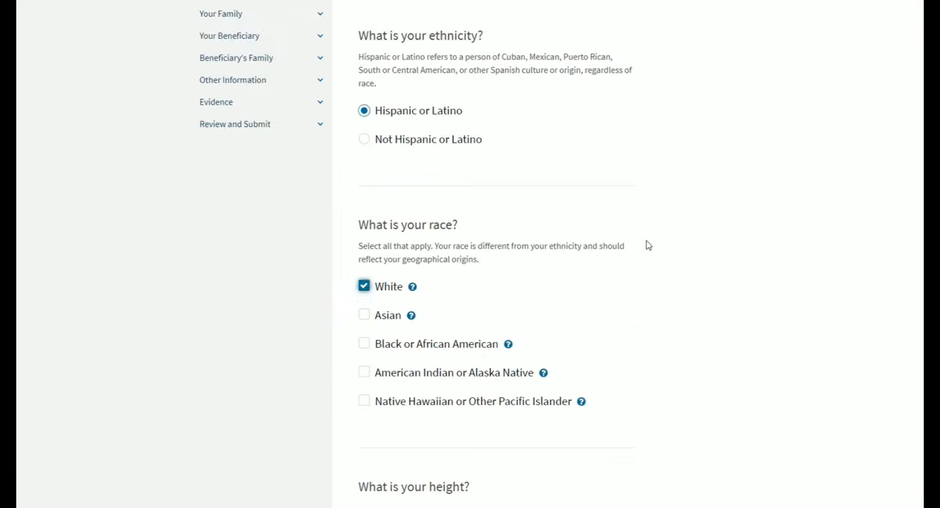
# - Set the petitioner's ethnicity to Hispanic or Latino and race to White, and check the help descriptions of the race categories
pyautogui.scroll(-1, 646, 244)
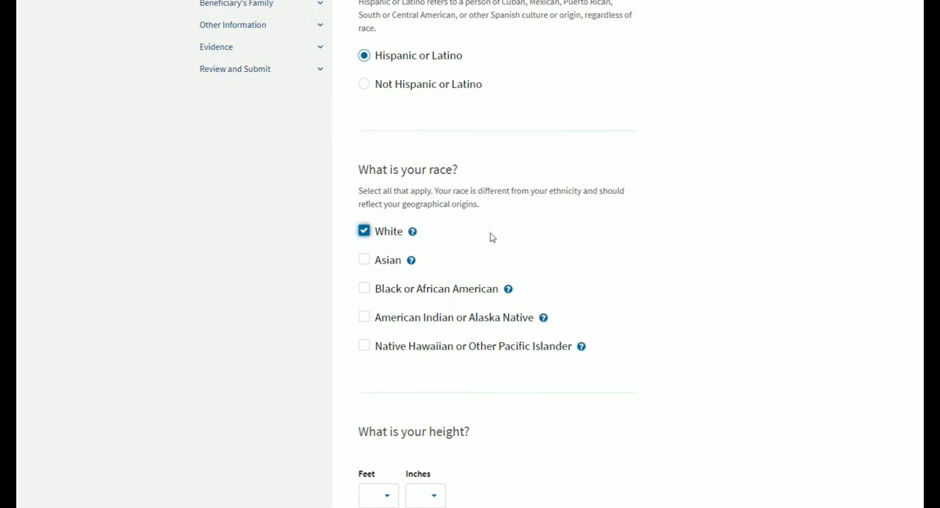
pyautogui.moveTo(412, 261)
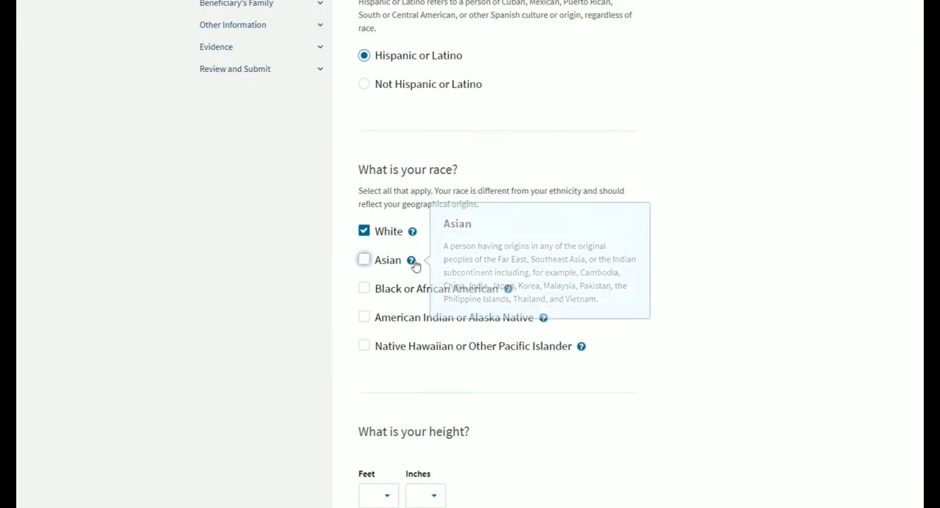
pyautogui.moveTo(547, 322)
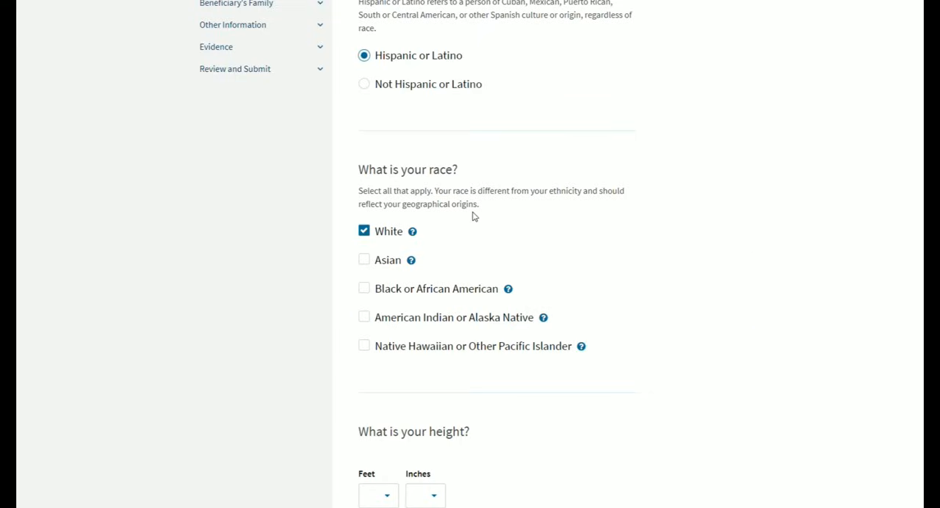
pyautogui.moveTo(418, 235)
pyautogui.scroll(-3, 607, 212)
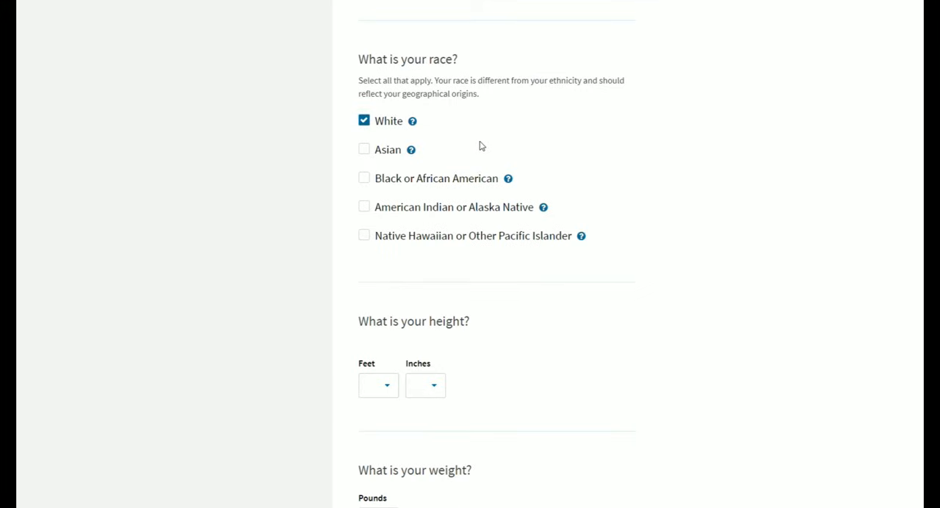
# - Select the petitioner's height in feet and inches, and set the weight to 100 pounds
pyautogui.scroll(-3, 393, 229)
pyautogui.click(393, 229)
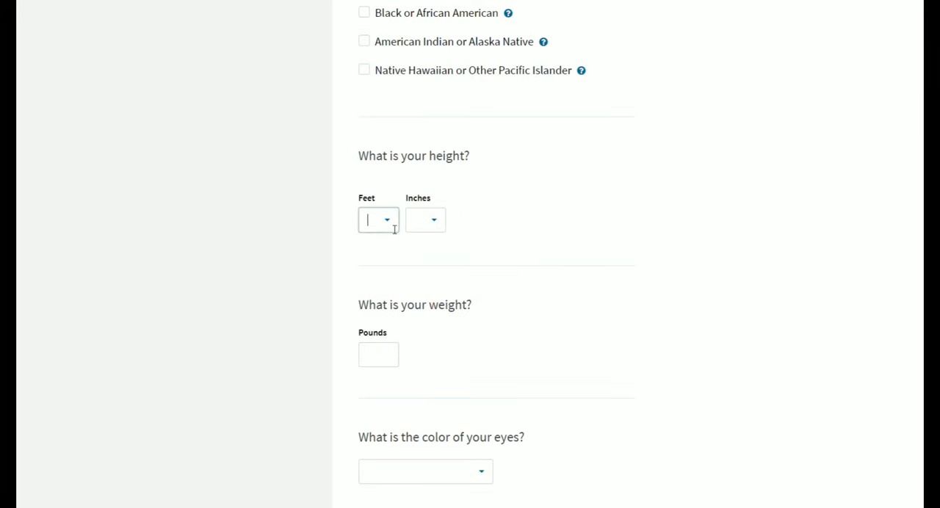
pyautogui.click(377, 323)
pyautogui.click(432, 220)
pyautogui.click(424, 323)
pyautogui.click(386, 357)
pyautogui.write('100')
# - Set the petitioner's eye color and hair color to Black, and continue to the employment history page
pyautogui.scroll(-4, 487, 250)
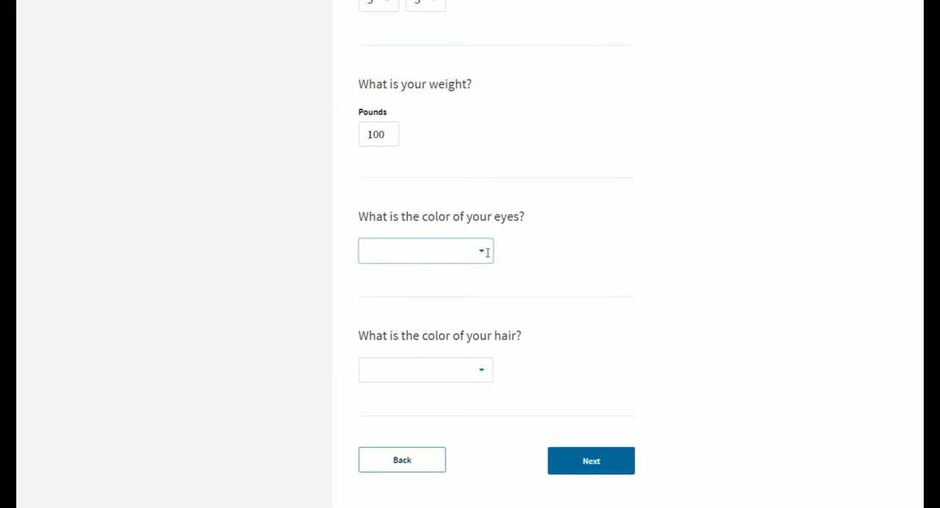
pyautogui.click(485, 250)
pyautogui.press('Return')
pyautogui.click(431, 367)
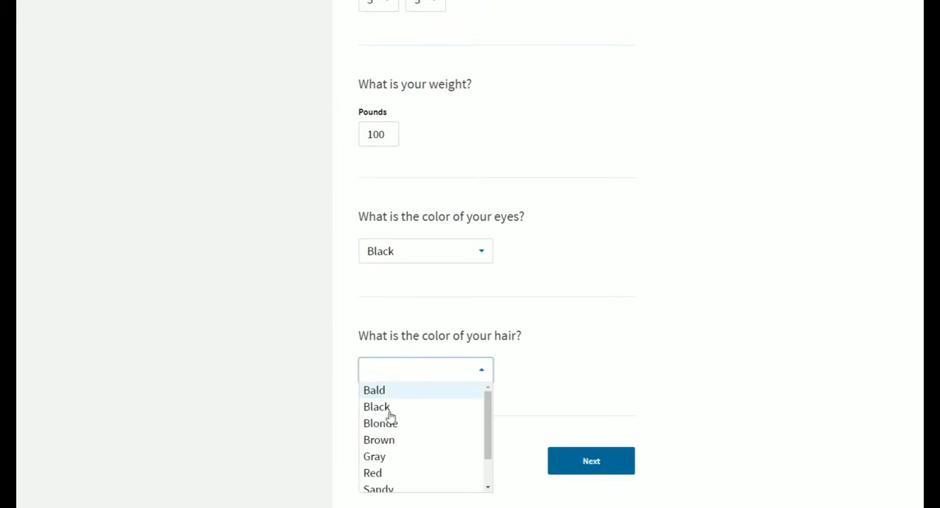
pyautogui.click(389, 408)
pyautogui.scroll(-2, 620, 338)
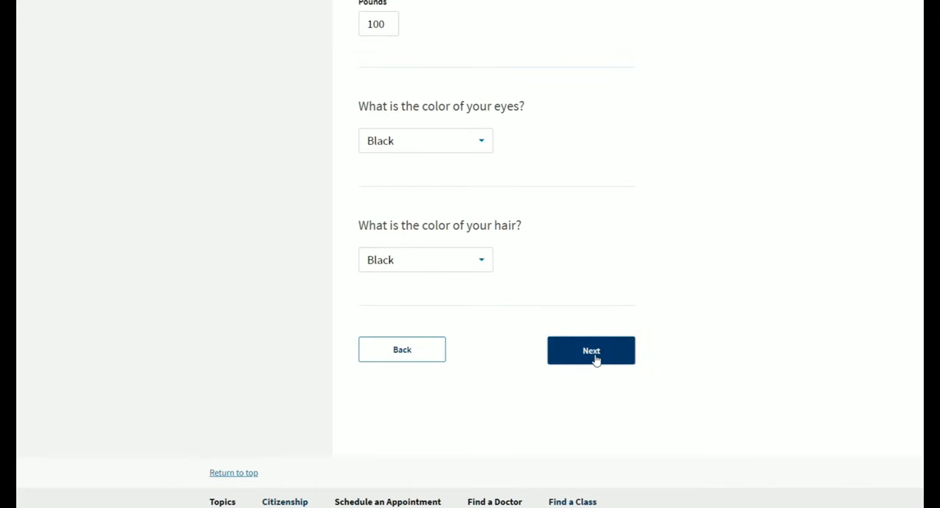
pyautogui.click(592, 359)
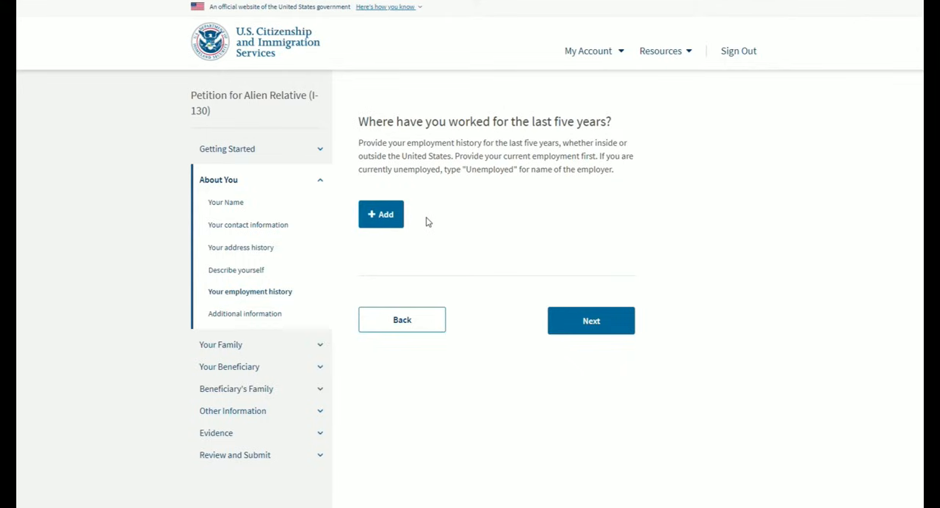
# - Add an employment history entry with UNEMPLOYED as the name of the employer
pyautogui.click(390, 228)
pyautogui.scroll(-2, 426, 223)
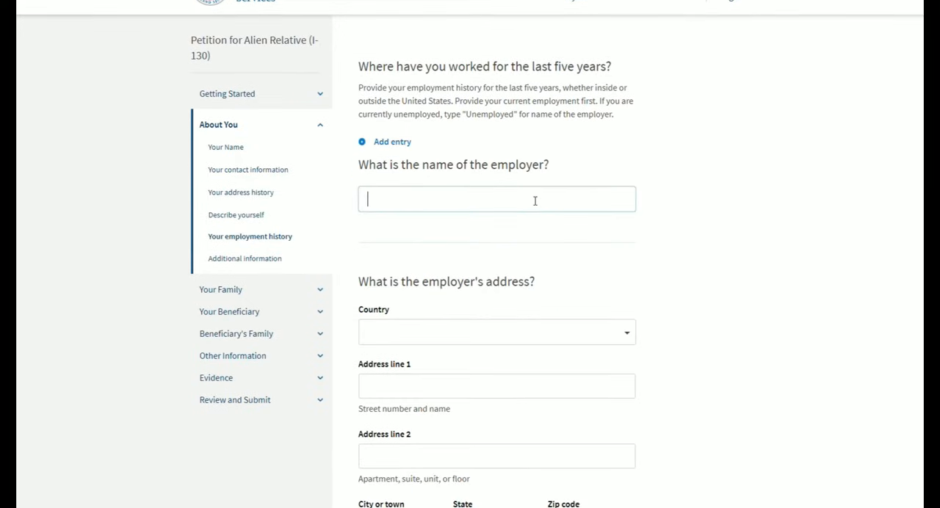
pyautogui.write('UNEMPLOYED')
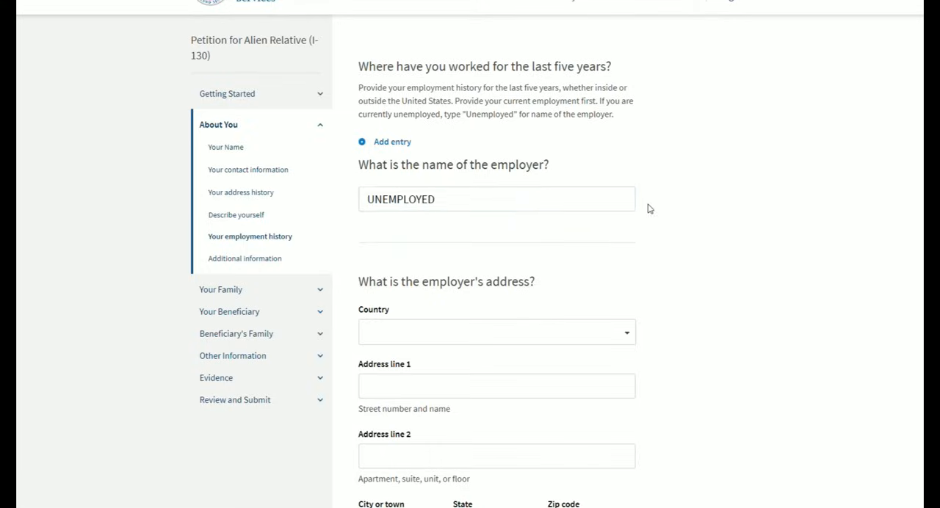
pyautogui.scroll(-1, 649, 209)
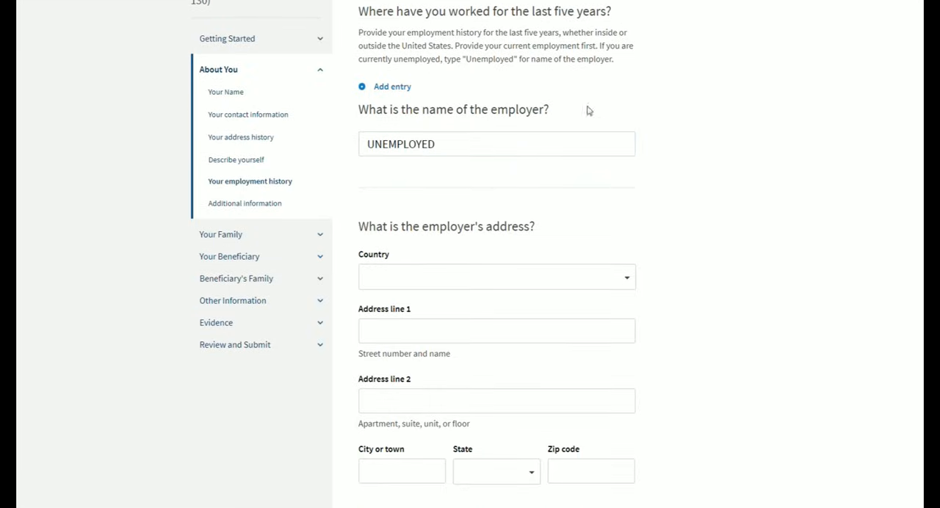
# - Set the dates of the UNEMPLOYED entry from 01/01/2021 to 07/05/2022 and save the entry
pyautogui.scroll(-1, 483, 272)
pyautogui.scroll(-8, 482, 274)
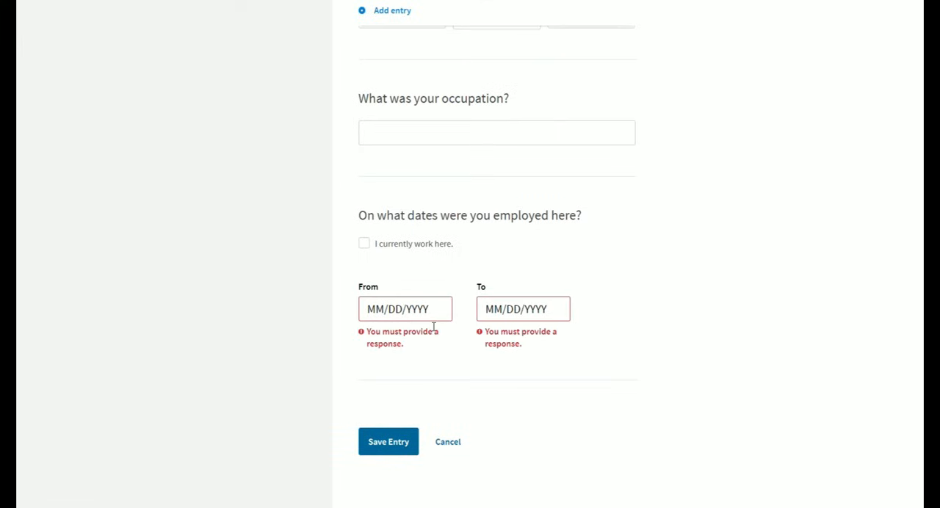
pyautogui.click(432, 320)
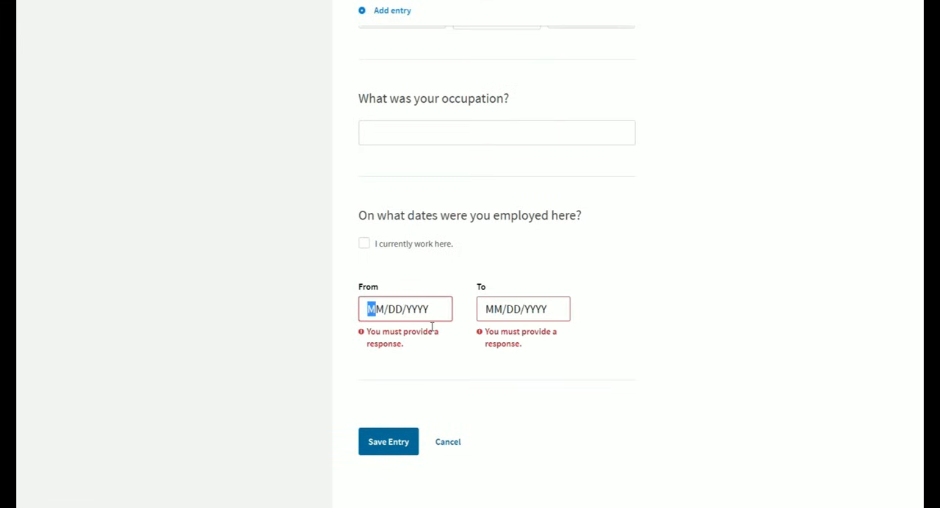
pyautogui.write('01/01/')
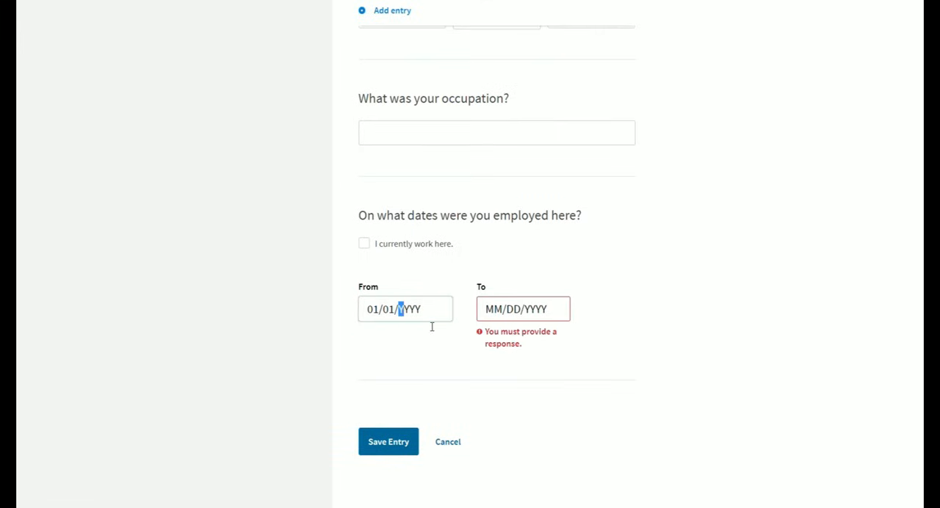
pyautogui.write('2021')
pyautogui.click(502, 322)
pyautogui.write('07052022')
pyautogui.click(716, 302)
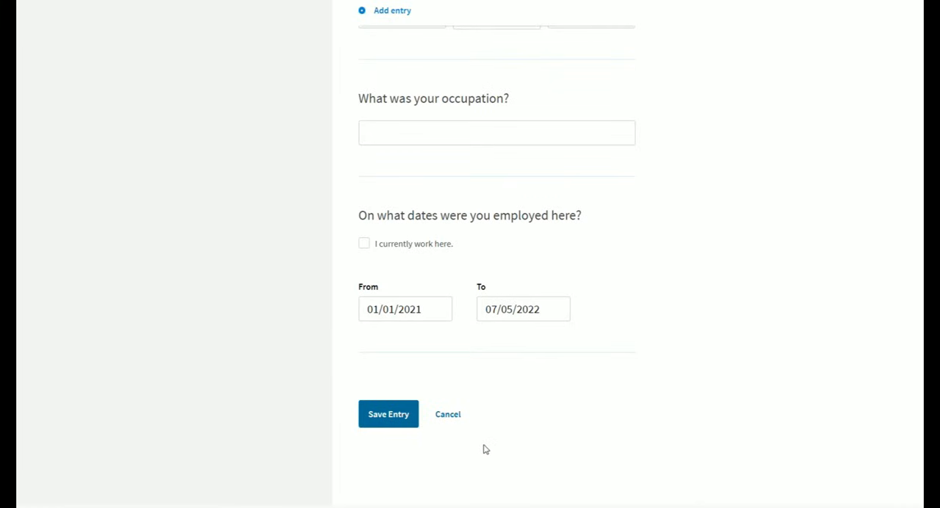
pyautogui.click(403, 428)
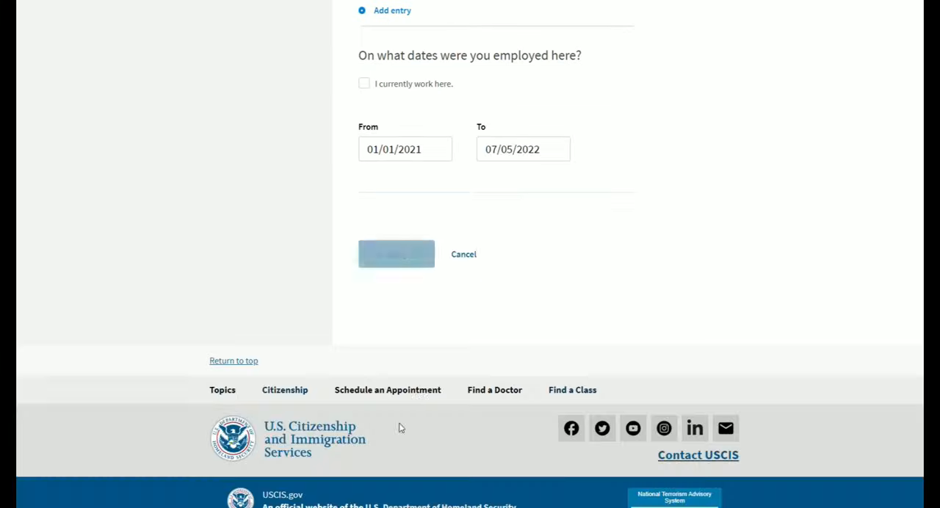
pyautogui.click(409, 163)
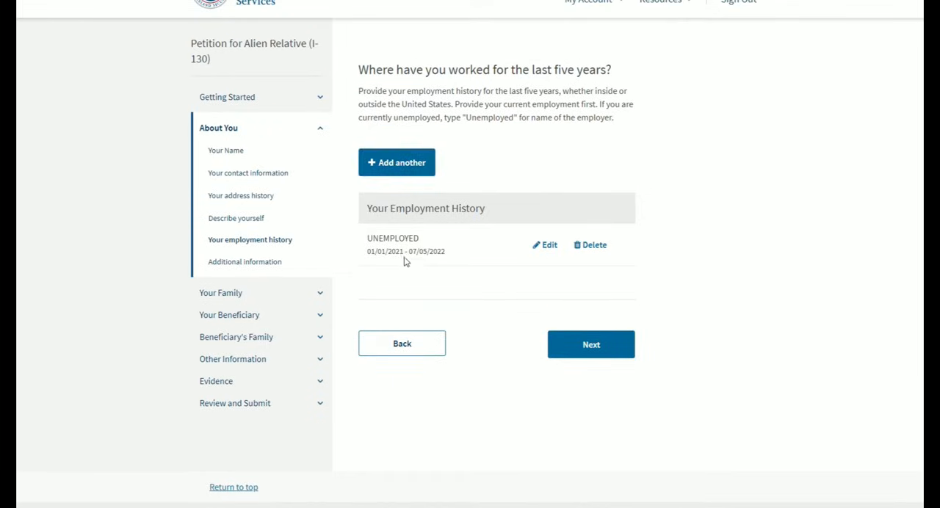
# - Add employment entries for YUMMY CAKES BAKERY (01/01/2019 to 01/01/2021) and RAINBOW DESIGNS (01/01/2017 to 01/01/2019), and continue to additional information
pyautogui.click(403, 165)
pyautogui.click(415, 305)
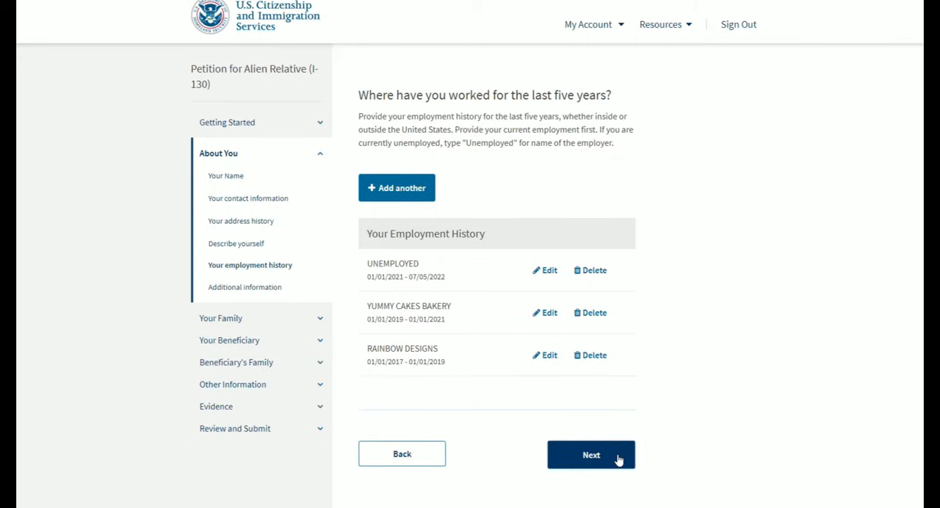
pyautogui.click(619, 459)
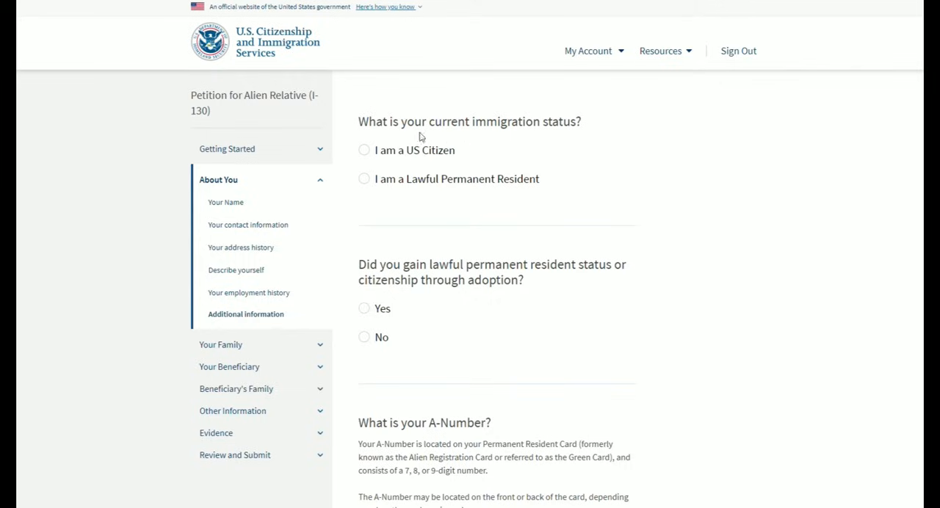
# - Set the petitioner's immigration status to US Citizen, and answer No to gaining status or citizenship through adoption
pyautogui.click(365, 151)
pyautogui.scroll(-2, 640, 198)
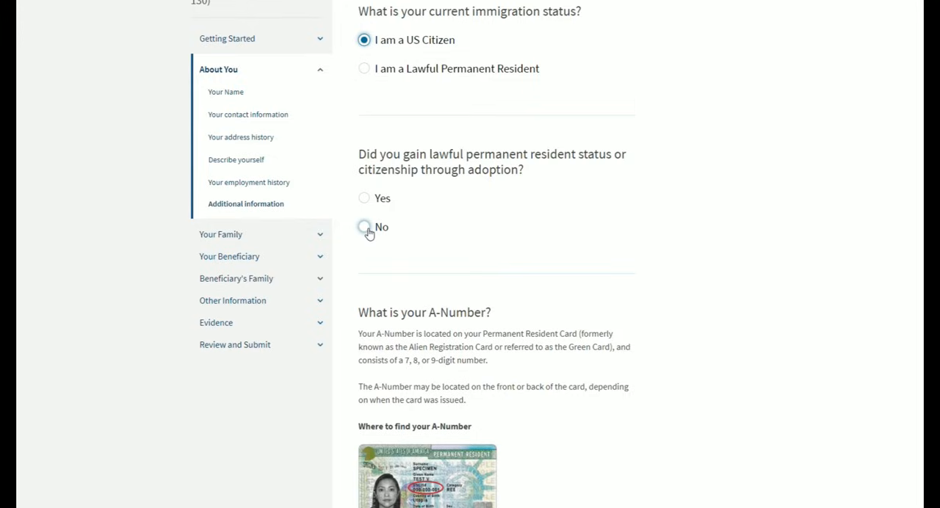
pyautogui.click(366, 229)
# - Declare that the petitioner has neither an A-Number nor a USCIS Online Account Number
pyautogui.scroll(-5, 615, 222)
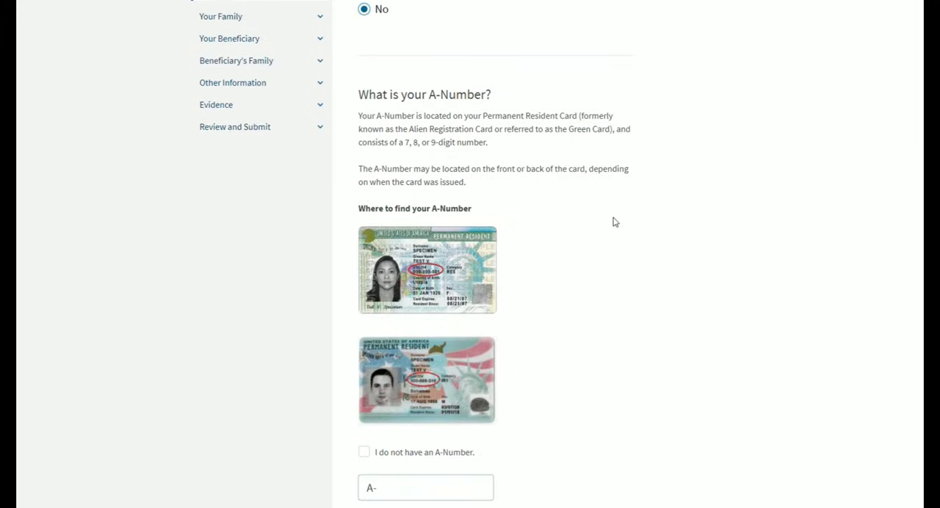
pyautogui.scroll(1, 616, 221)
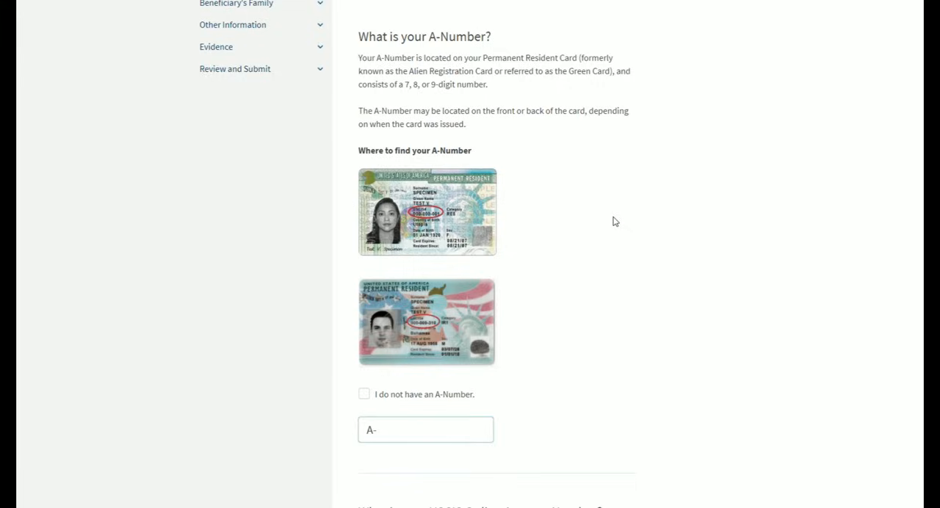
pyautogui.click(717, 444)
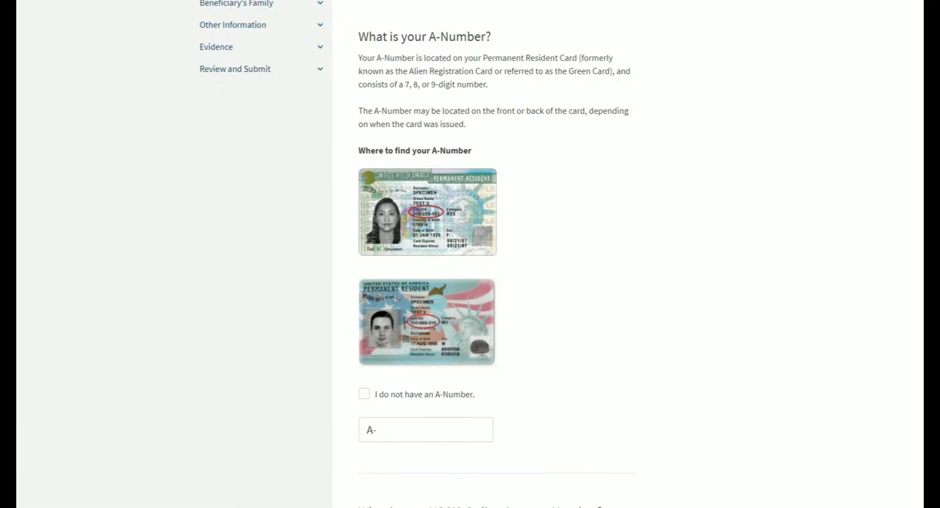
pyautogui.click(365, 396)
pyautogui.scroll(-5, 651, 236)
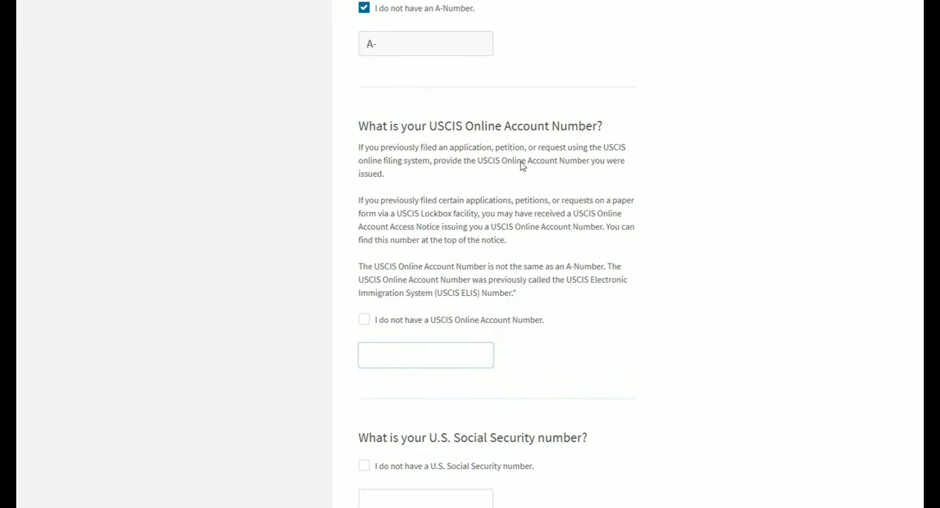
pyautogui.click(365, 321)
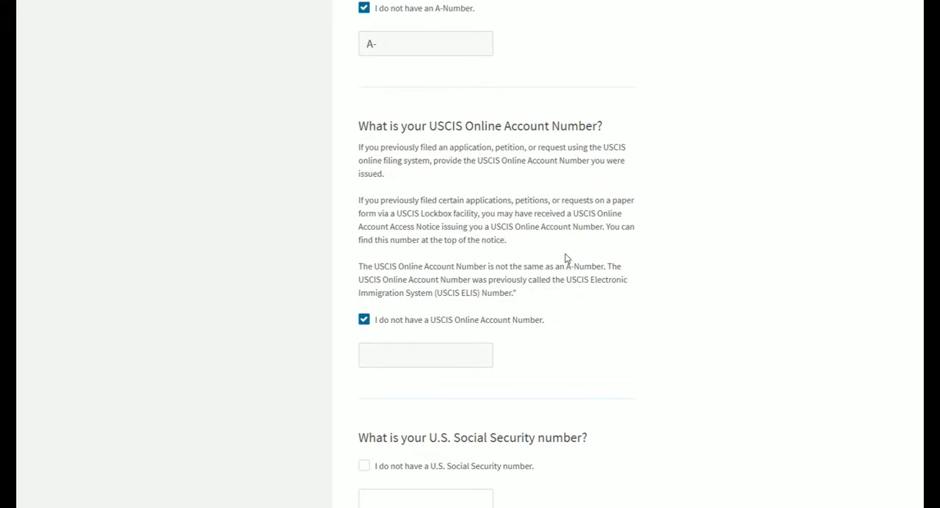
# - Enter the petitioner's U.S. Social Security number and date of birth
pyautogui.scroll(-3, 566, 258)
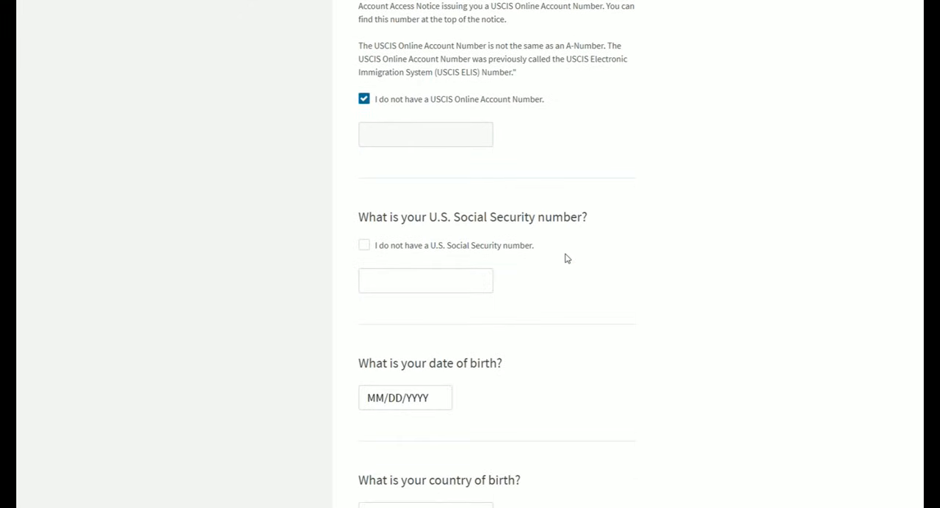
pyautogui.click(405, 280)
pyautogui.write('000-00-0000')
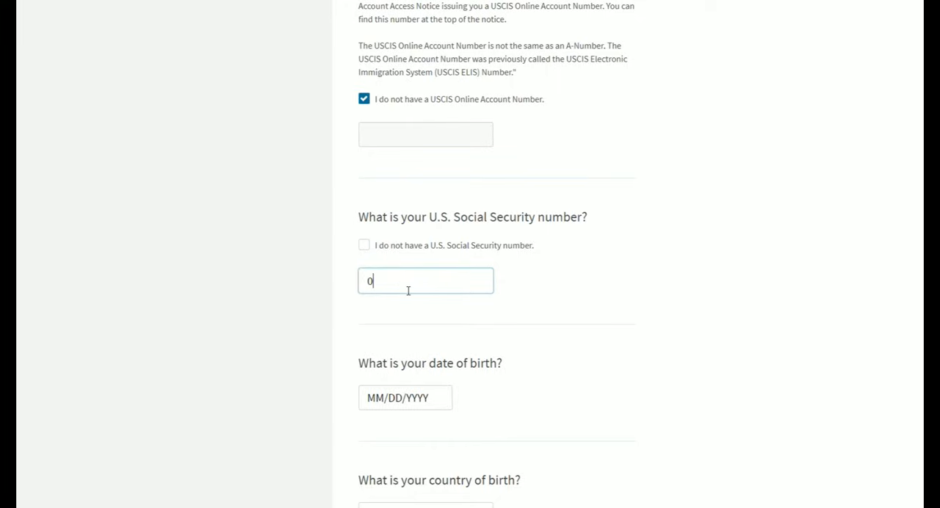
pyautogui.scroll(-2, 409, 291)
pyautogui.click(432, 290)
pyautogui.click(432, 291)
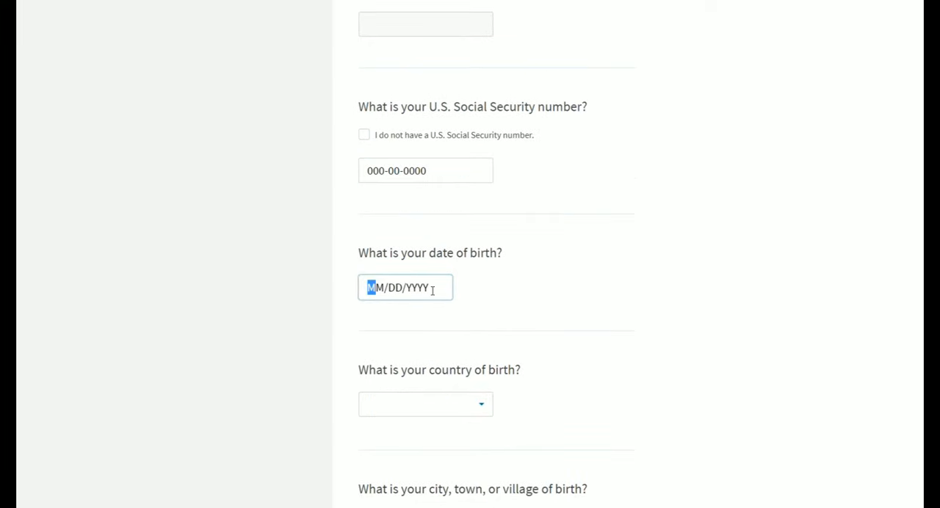
pyautogui.write('01011990')
# - Set the petitioner's country of birth to United States and city of birth to SAN FRANCISCO, and continue to the U.S. citizen information
pyautogui.scroll(-3, 437, 265)
pyautogui.click(440, 244)
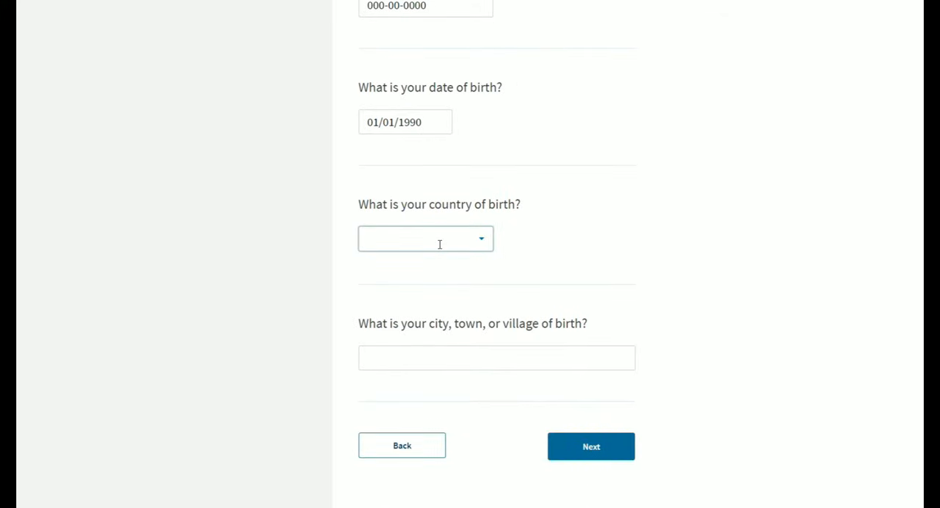
pyautogui.write('U')
pyautogui.click(440, 351)
pyautogui.scroll(-2, 485, 293)
pyautogui.click(489, 257)
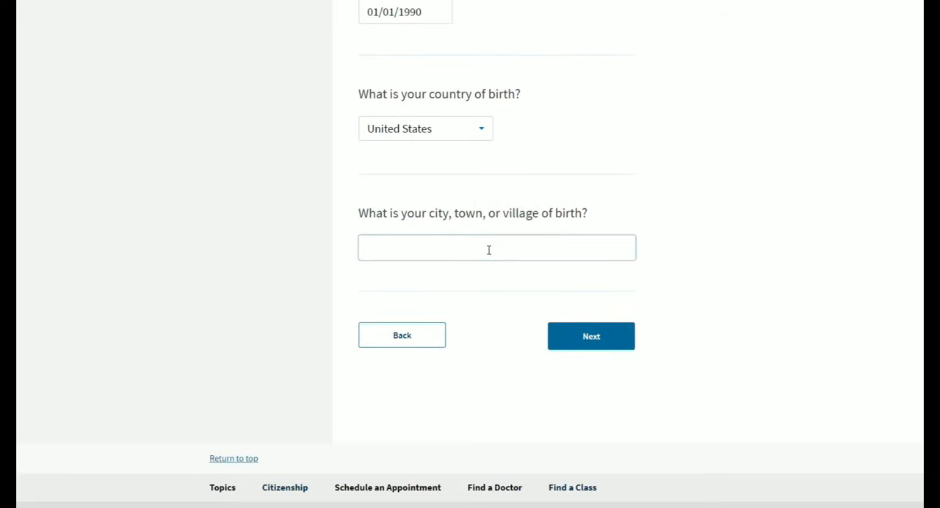
pyautogui.write('SAN FRANCISCO')
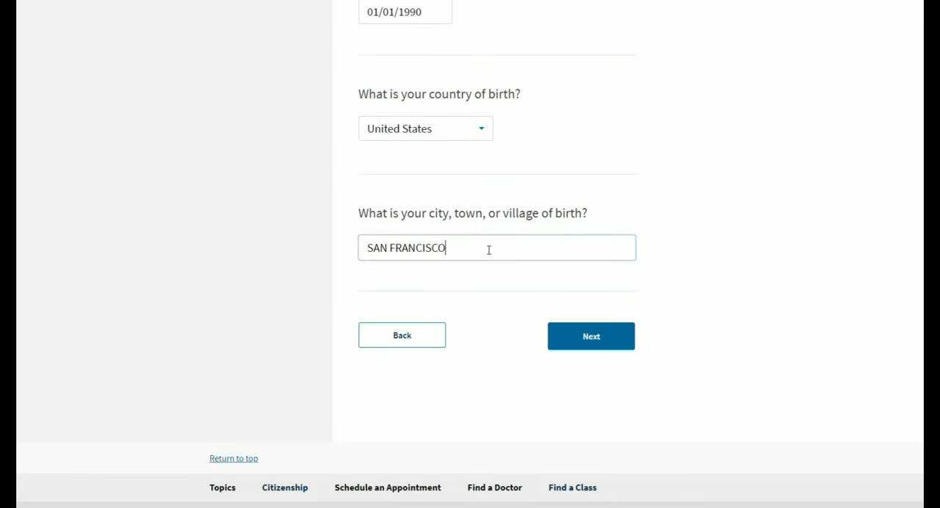
pyautogui.click(591, 336)
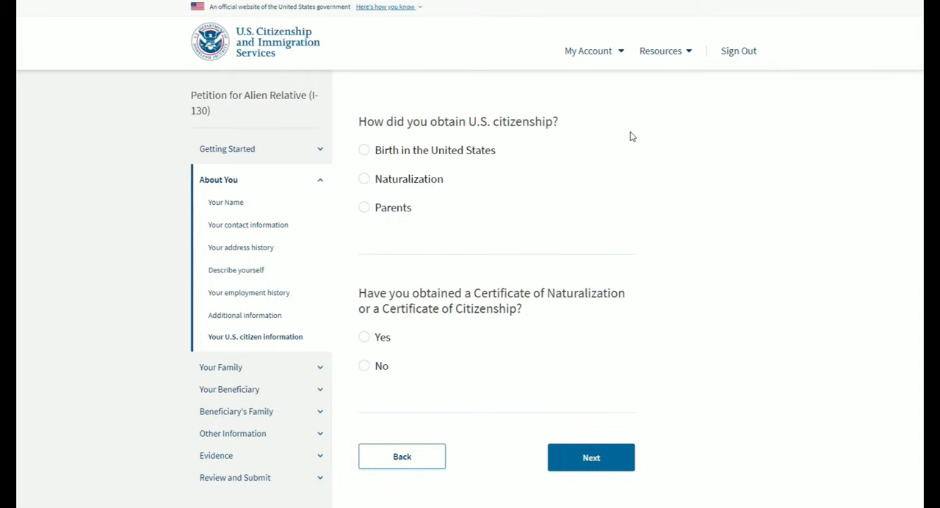
# - Choose Birth in the United States as the source of citizenship, answer No to having a certificate, and continue to the family section
pyautogui.click(365, 151)
pyautogui.scroll(-1, 702, 174)
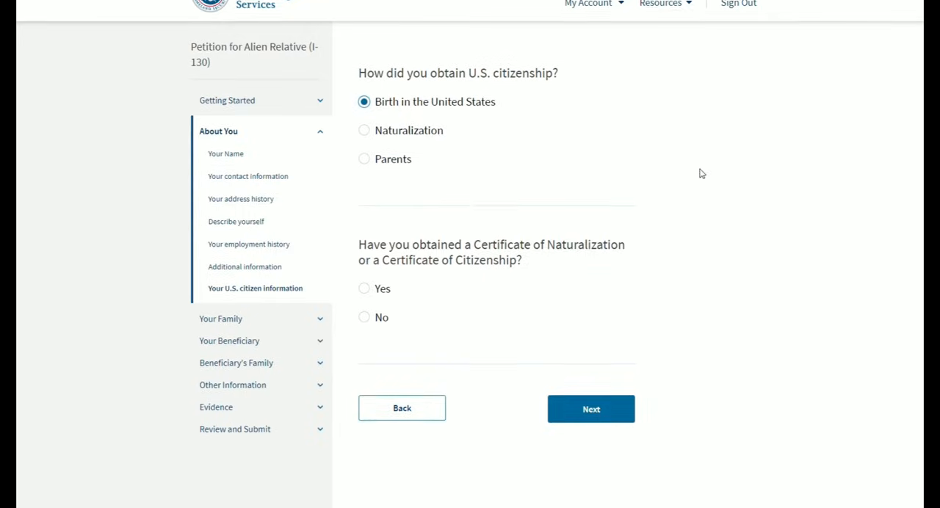
pyautogui.click(365, 312)
pyautogui.click(588, 400)
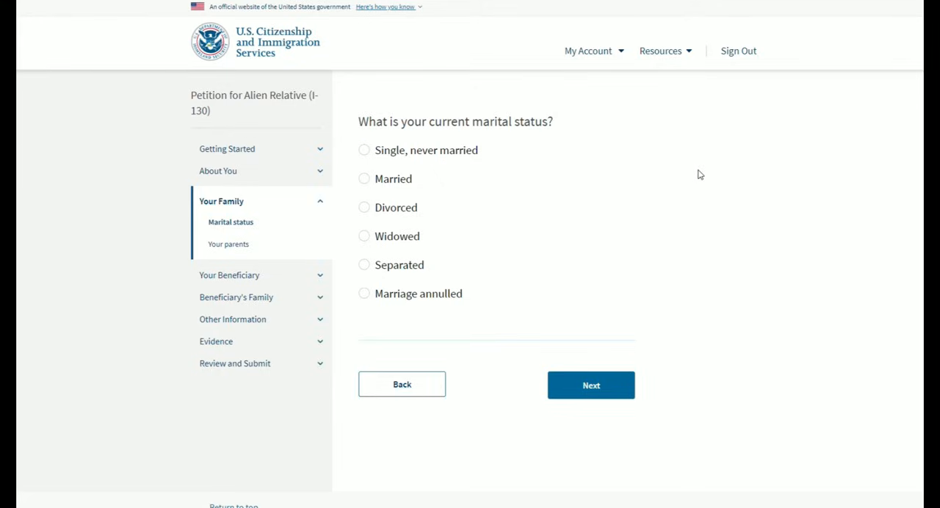
# - Set the petitioner's marital status to Married with 1 marriage, and continue to the current spouse page
pyautogui.click(367, 183)
pyautogui.scroll(-2, 531, 195)
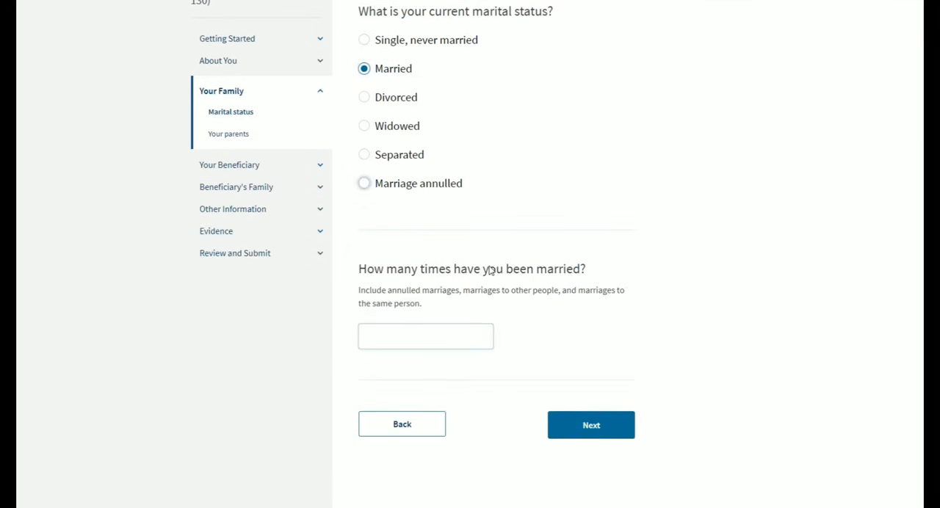
pyautogui.scroll(-1, 477, 265)
pyautogui.click(447, 281)
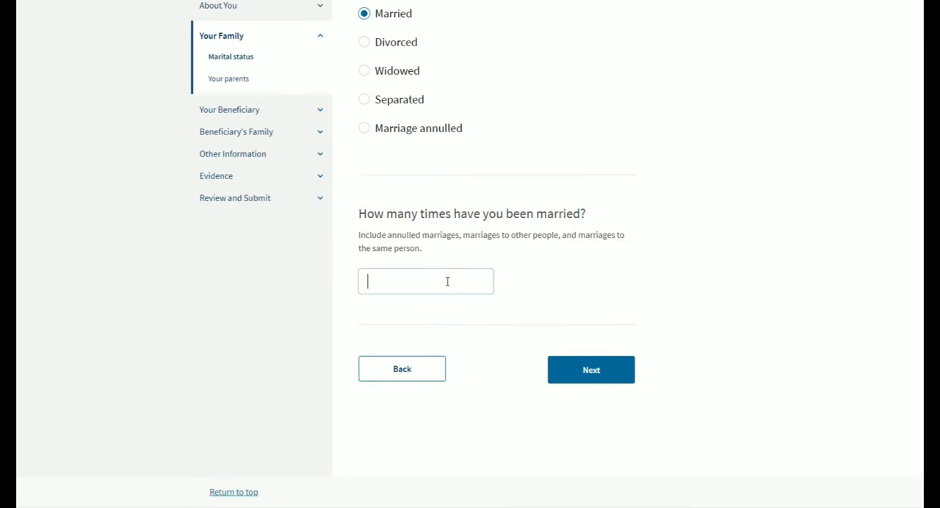
pyautogui.write('1')
pyautogui.click(577, 370)
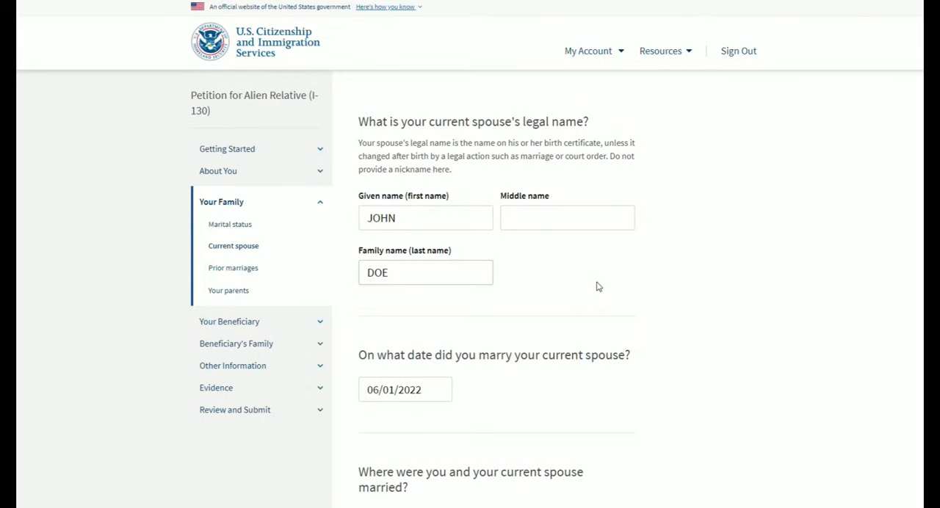
# - Set the place of marriage to BOSTON, Massachusetts, United States, and continue past the prior marriages page without adding any
pyautogui.scroll(-5, 599, 287)
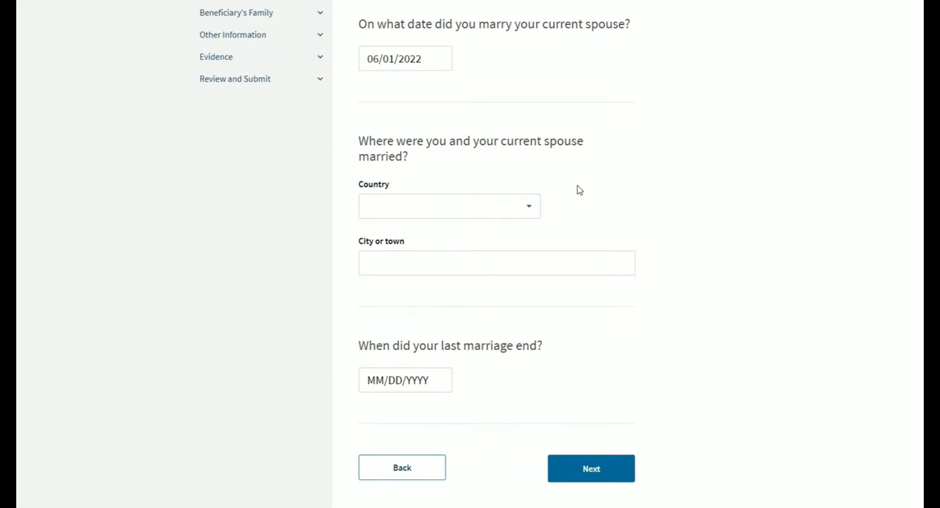
pyautogui.click(511, 211)
pyautogui.write('USA')
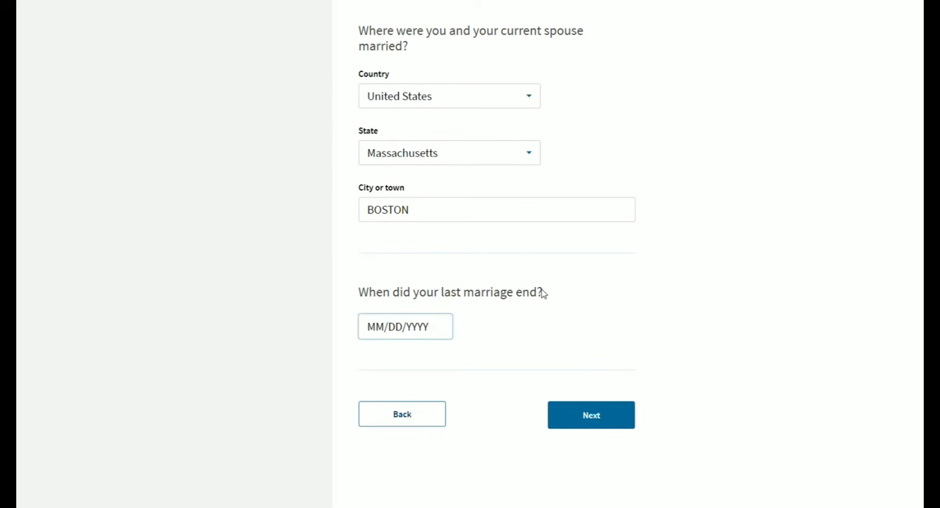
pyautogui.scroll(6, 621, 283)
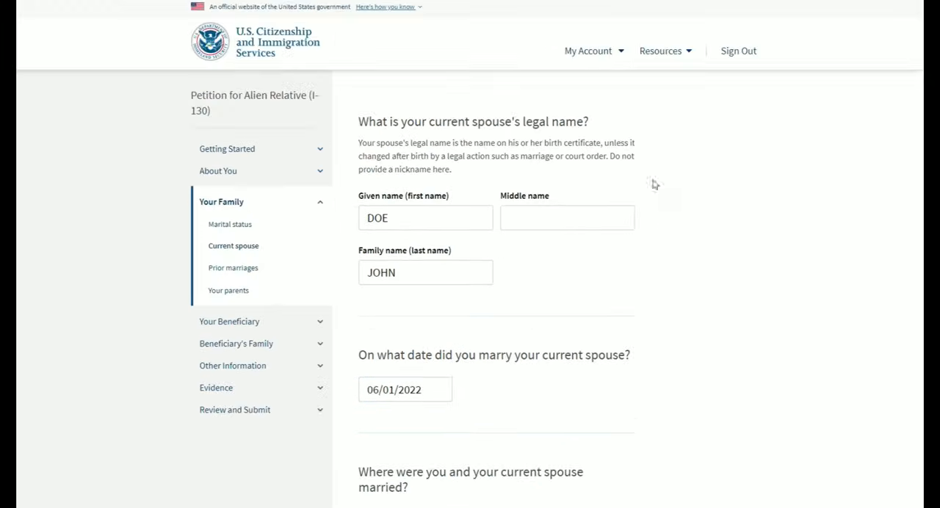
pyautogui.scroll(-7, 570, 282)
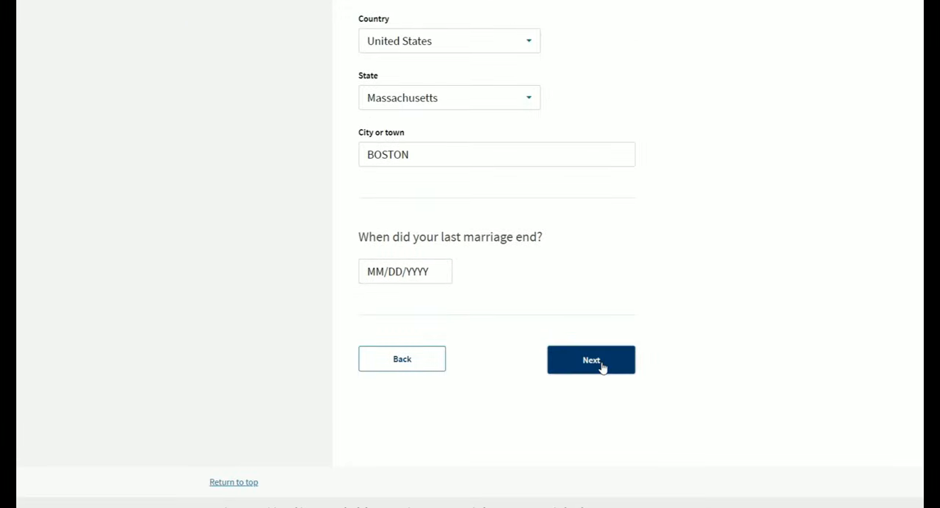
pyautogui.click(601, 368)
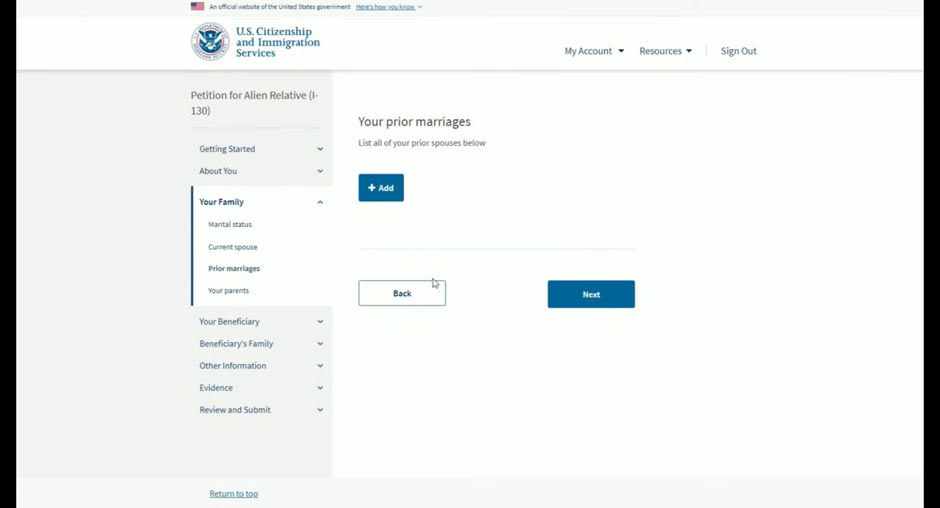
pyautogui.click(613, 299)
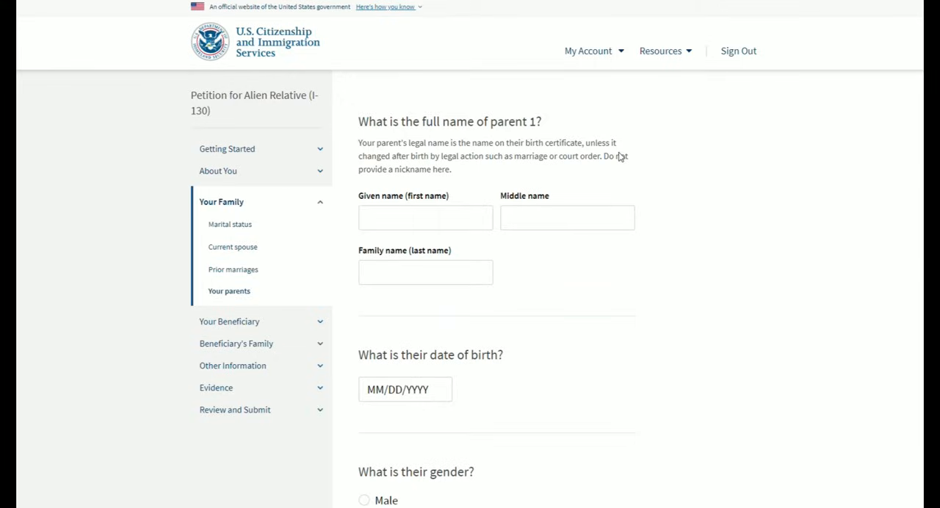
# - Fill in parent 1's name, and set the parent's gender to Male and country of birth to United States
pyautogui.click(460, 219)
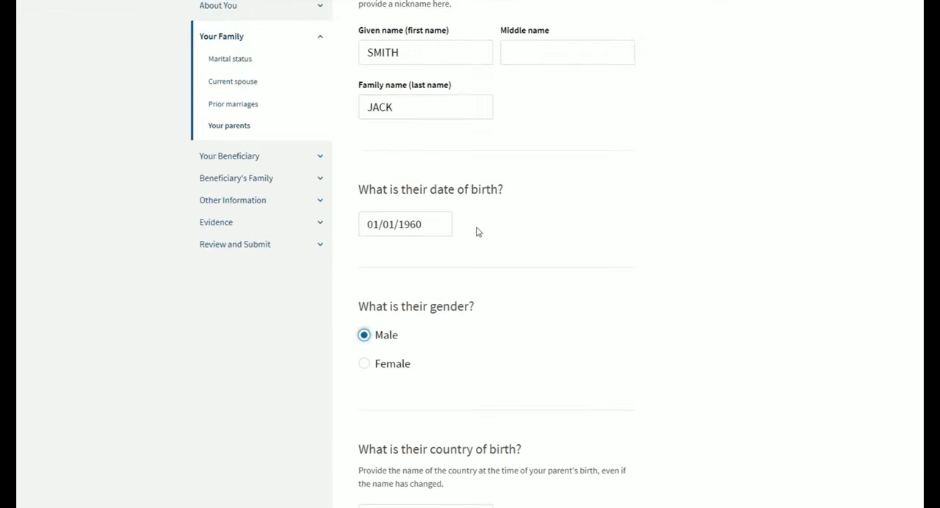
pyautogui.scroll(-3, 479, 232)
pyautogui.scroll(-3, 479, 232)
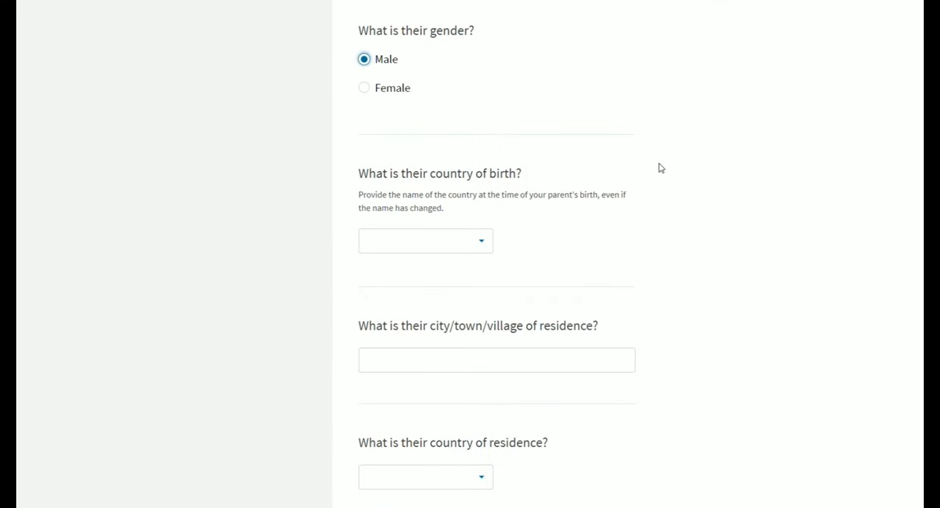
pyautogui.click(444, 244)
pyautogui.write('USA')
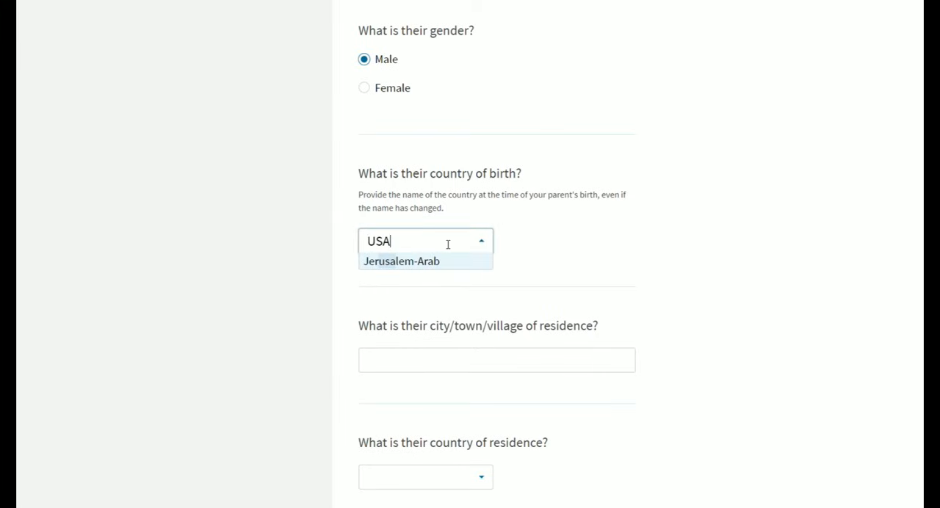
pyautogui.press('BackSpace')
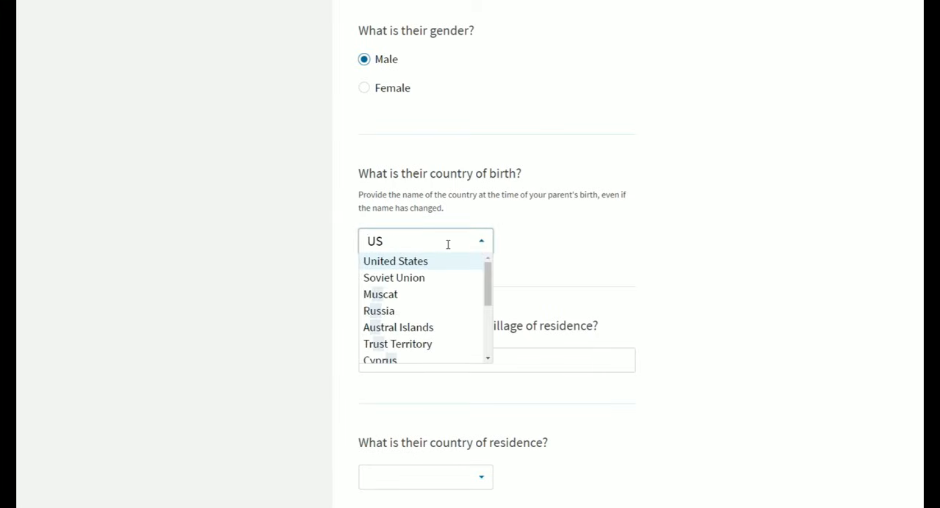
pyautogui.click(429, 262)
pyautogui.click(603, 213)
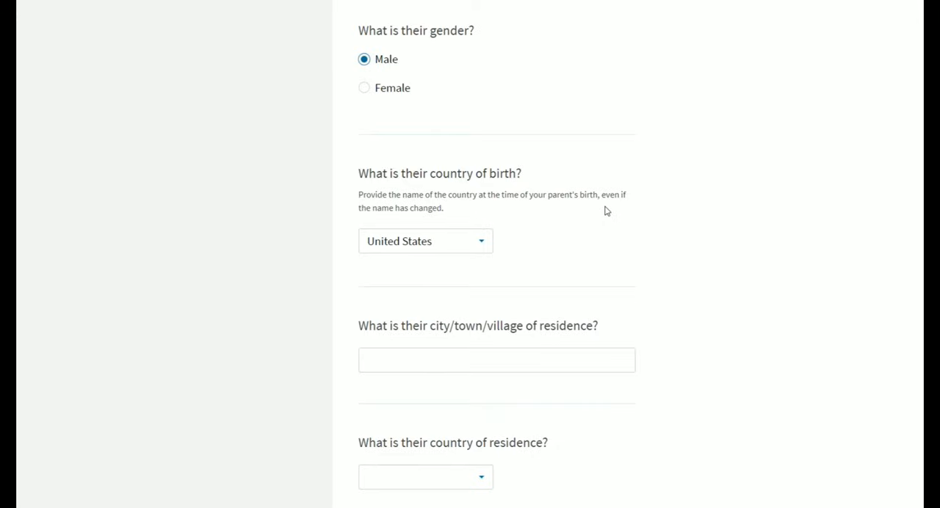
# - Set parent 1's city of residence to SAN FRANCISCO and country of residence to United States, and continue to parent 2's details
pyautogui.scroll(2, 606, 211)
pyautogui.scroll(-3, 606, 212)
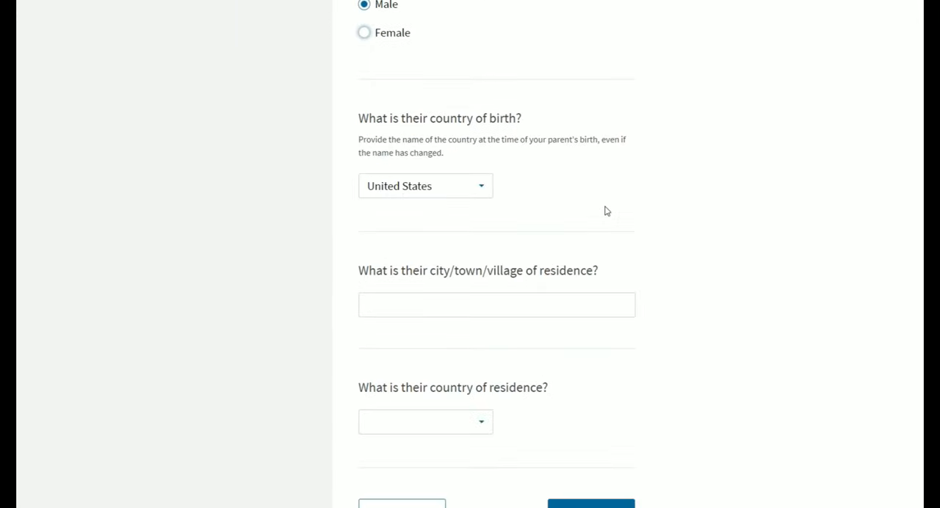
pyautogui.scroll(-2, 607, 211)
pyautogui.scroll(1, 609, 210)
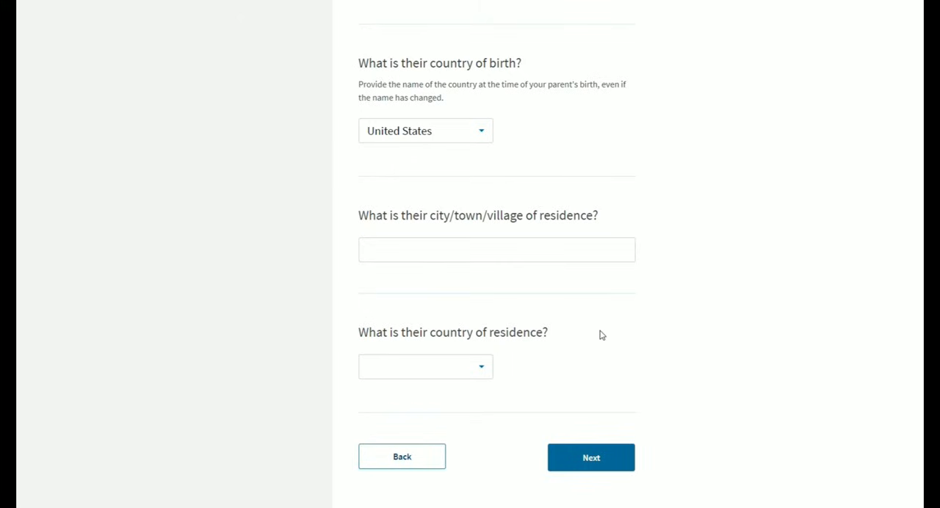
pyautogui.click(458, 248)
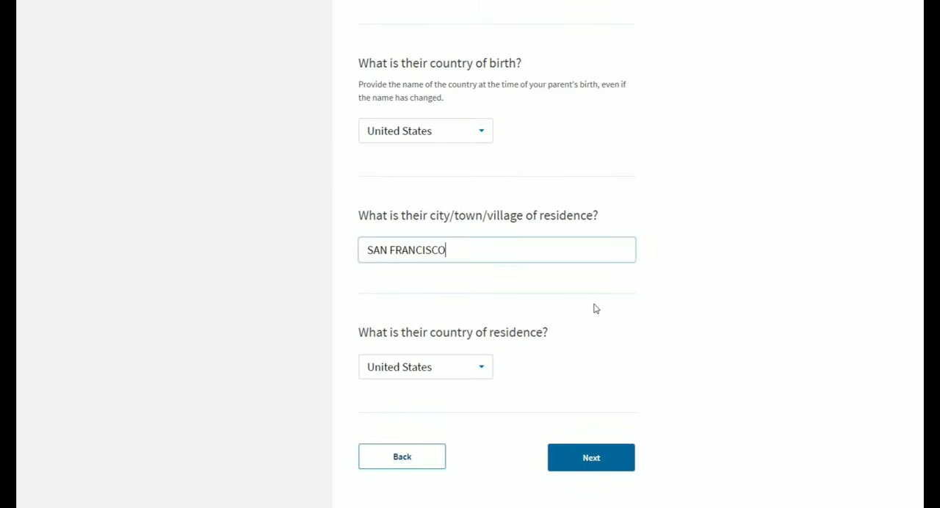
pyautogui.click(764, 201)
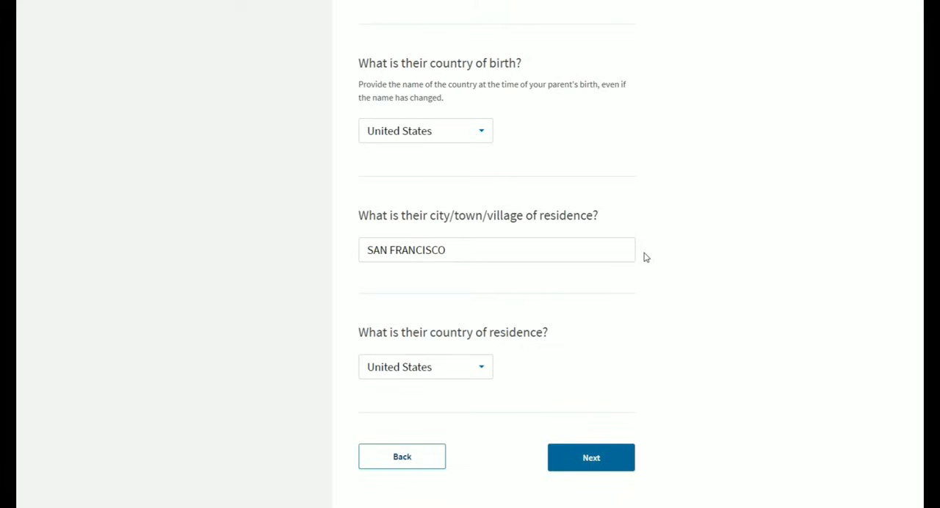
pyautogui.click(586, 260)
pyautogui.click(506, 302)
pyautogui.click(493, 261)
pyautogui.click(602, 448)
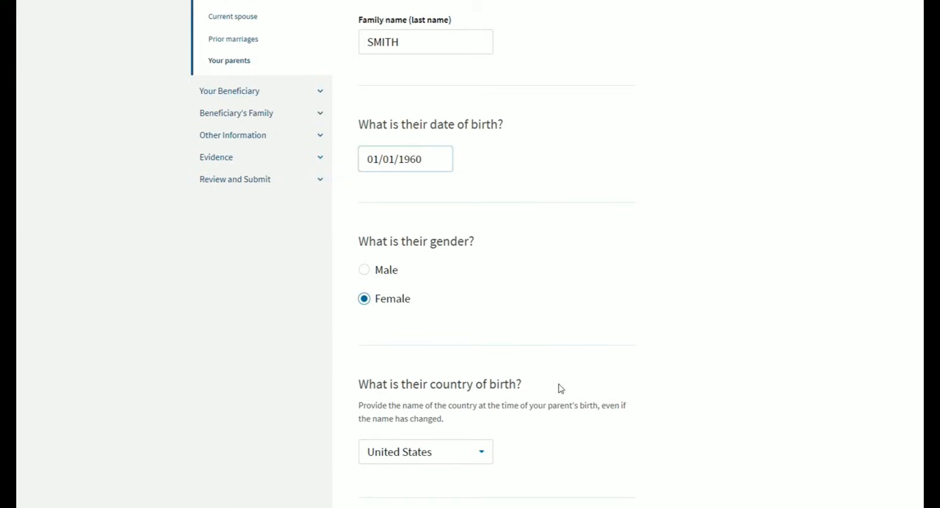
# - Set parent 2's country of birth to United States
pyautogui.scroll(-2, 559, 389)
pyautogui.click(419, 296)
pyautogui.write('US')
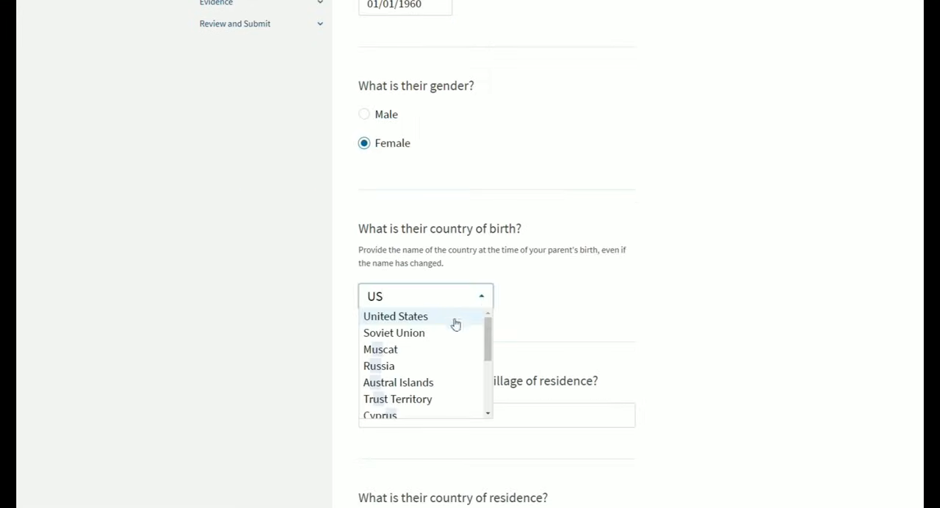
pyautogui.click(452, 317)
pyautogui.scroll(-2, 649, 271)
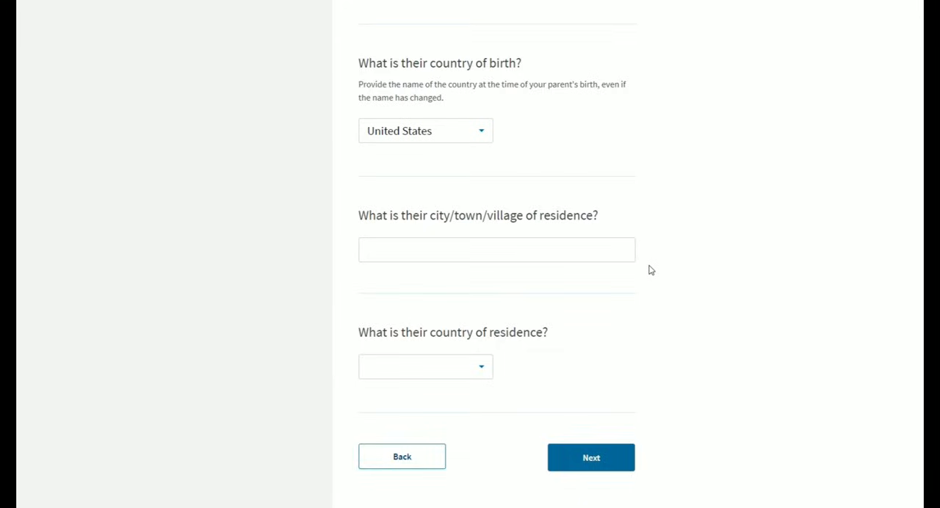
# - Enter DECEASED as parent 2's city of residence, leave the country of residence blank, and continue to the beneficiary section
pyautogui.scroll(1, 650, 270)
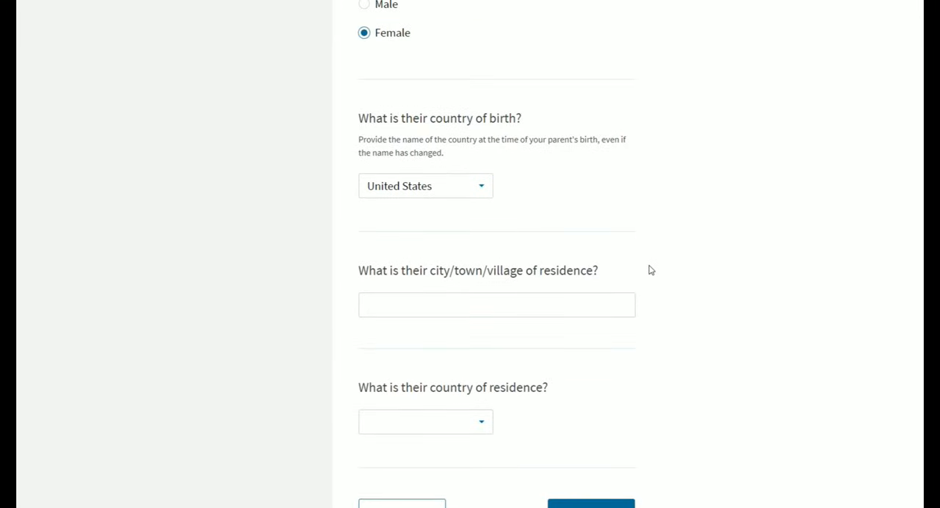
pyautogui.click(426, 313)
pyautogui.write('DECEASED')
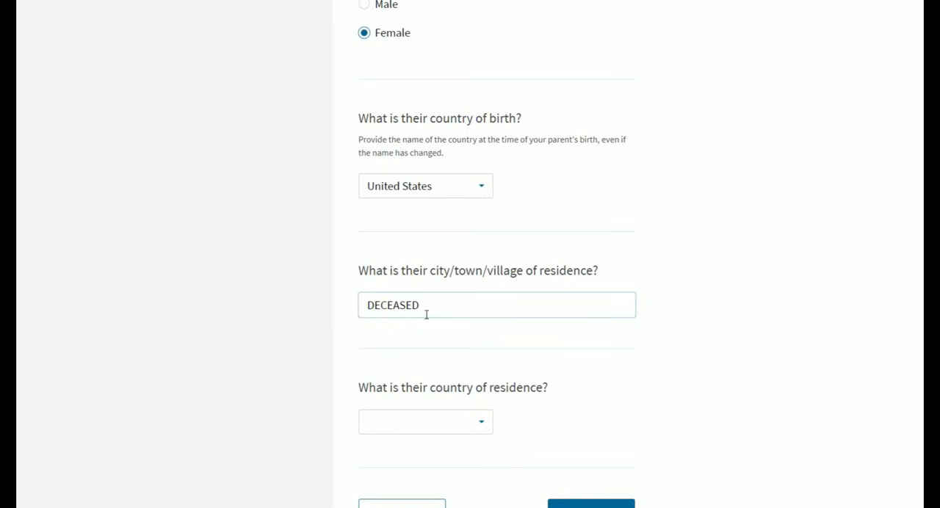
pyautogui.click(724, 260)
pyautogui.scroll(-1, 725, 260)
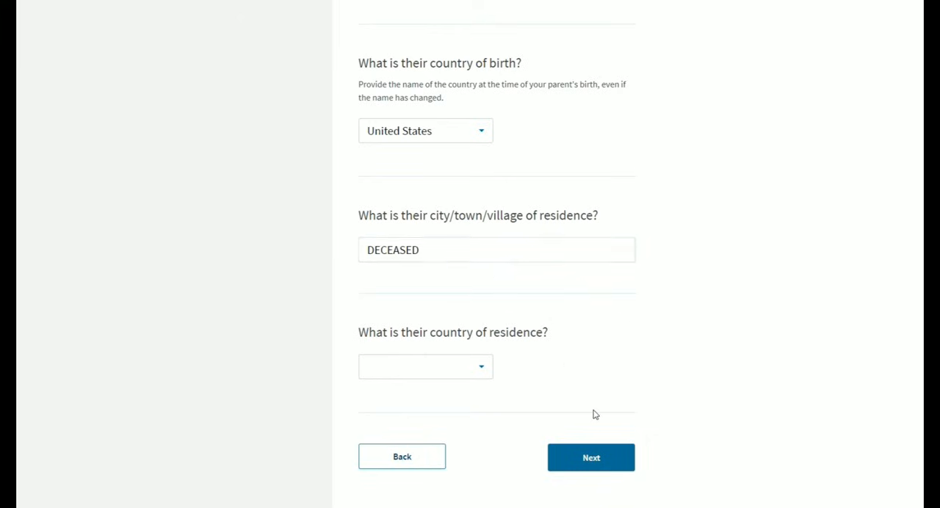
pyautogui.click(603, 458)
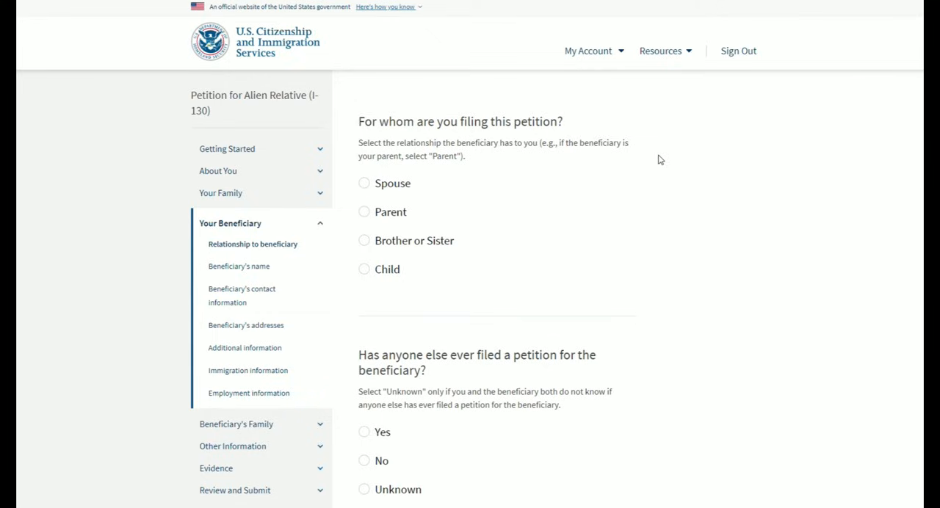
# - Choose Spouse as the beneficiary relationship, answer No to anyone else having filed a petition, and continue to the beneficiary's name
pyautogui.click(365, 184)
pyautogui.scroll(-1, 409, 136)
pyautogui.scroll(-1, 573, 155)
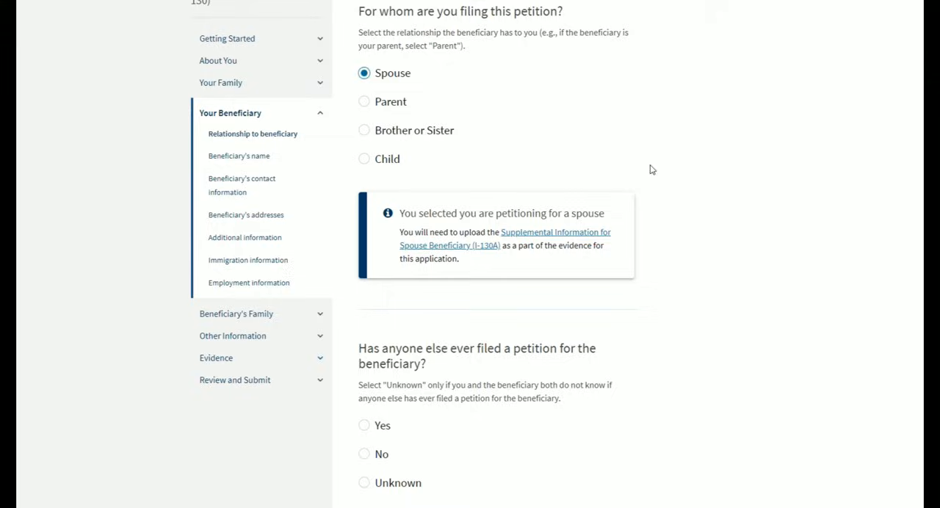
pyautogui.scroll(-2, 646, 180)
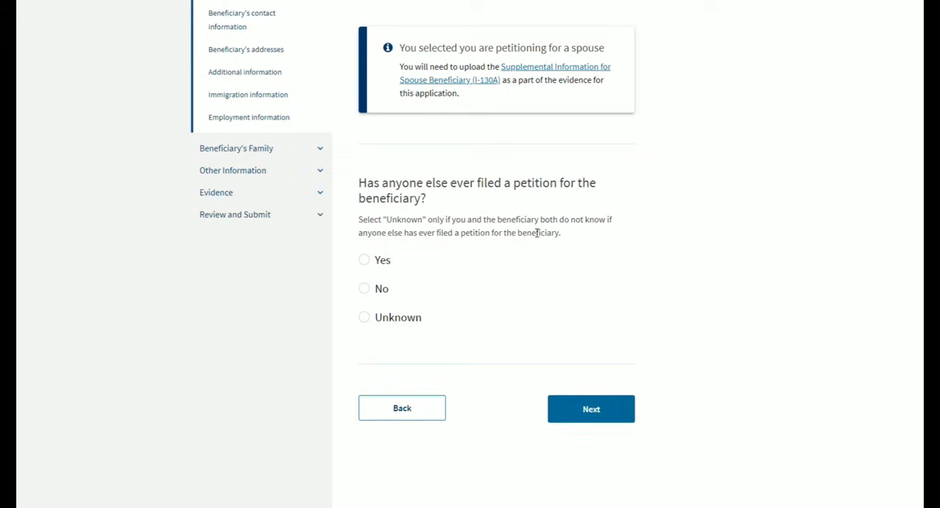
pyautogui.click(371, 292)
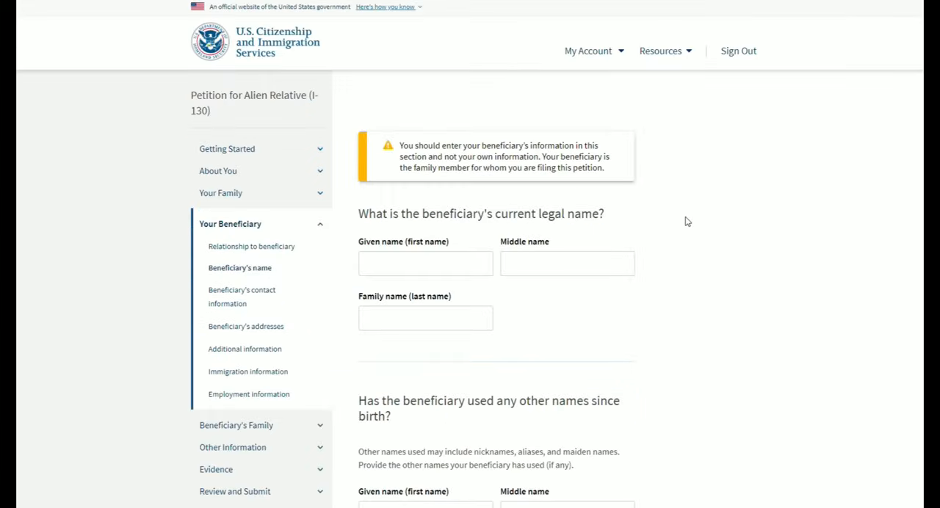
pyautogui.click(321, 194)
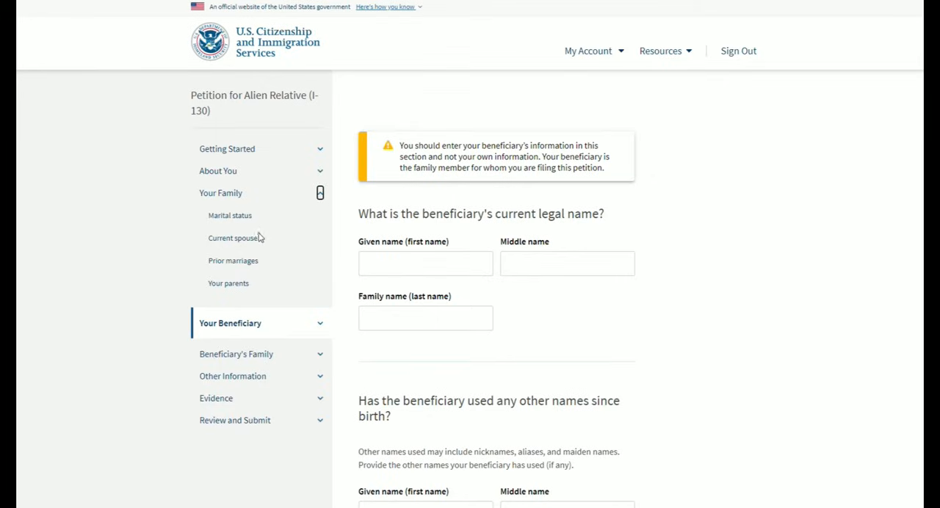
pyautogui.click(320, 193)
pyautogui.click(321, 224)
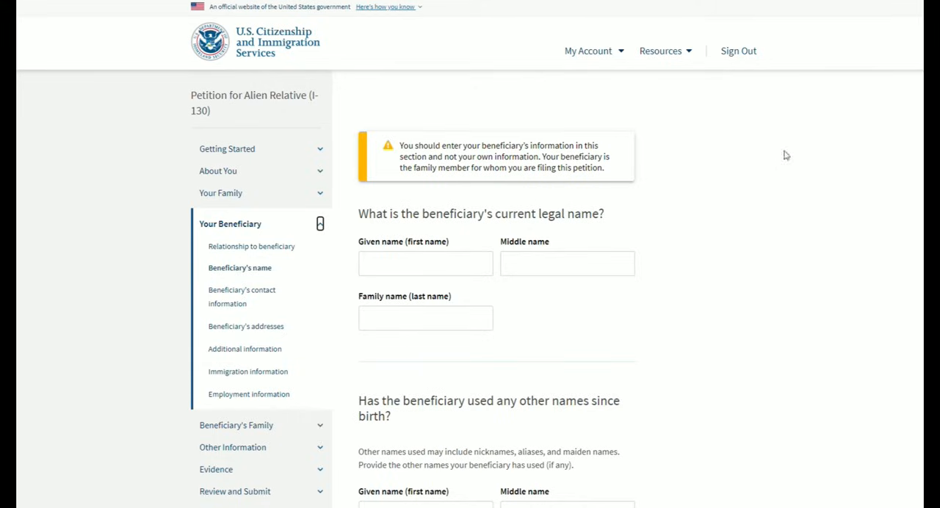
pyautogui.click(320, 193)
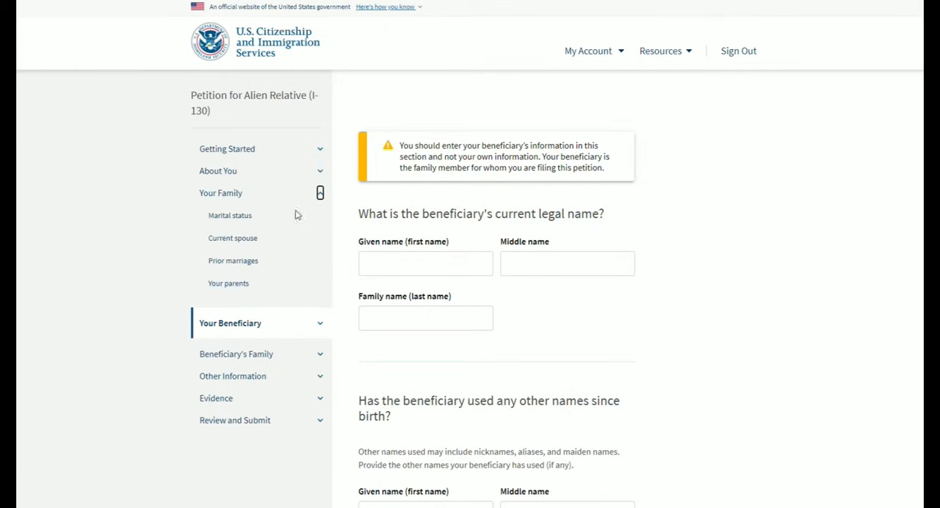
pyautogui.click(320, 193)
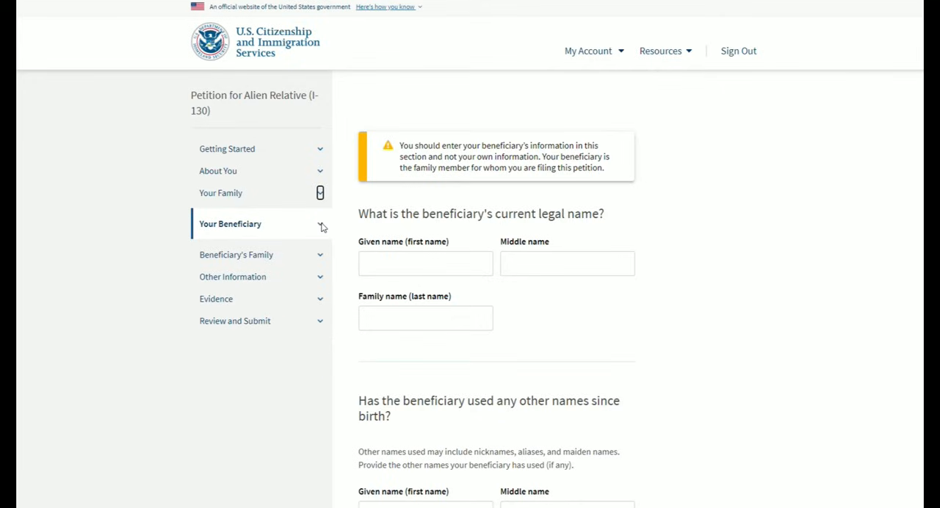
pyautogui.click(320, 224)
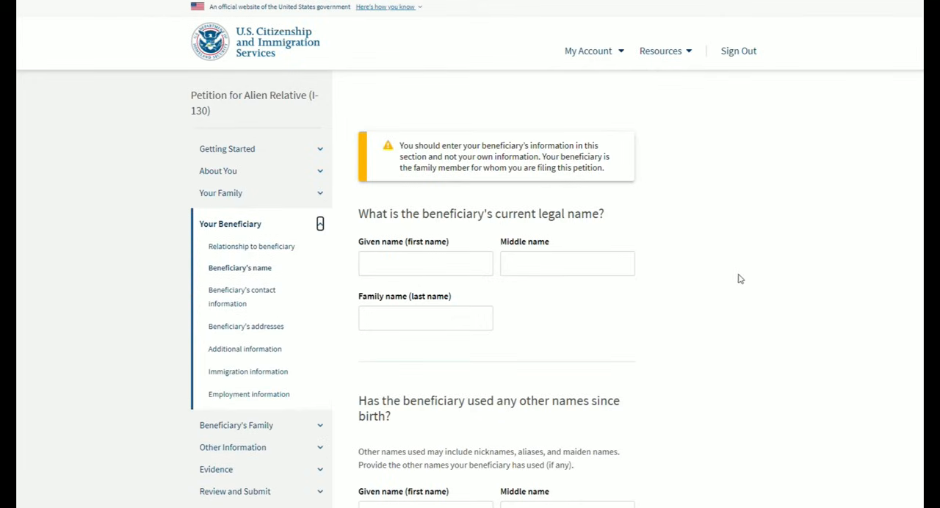
# - Fill in the beneficiary's current legal name, leave the other names blank, and continue to the contact information page
pyautogui.click(690, 251)
pyautogui.click(439, 262)
pyautogui.click(850, 188)
pyautogui.click(447, 273)
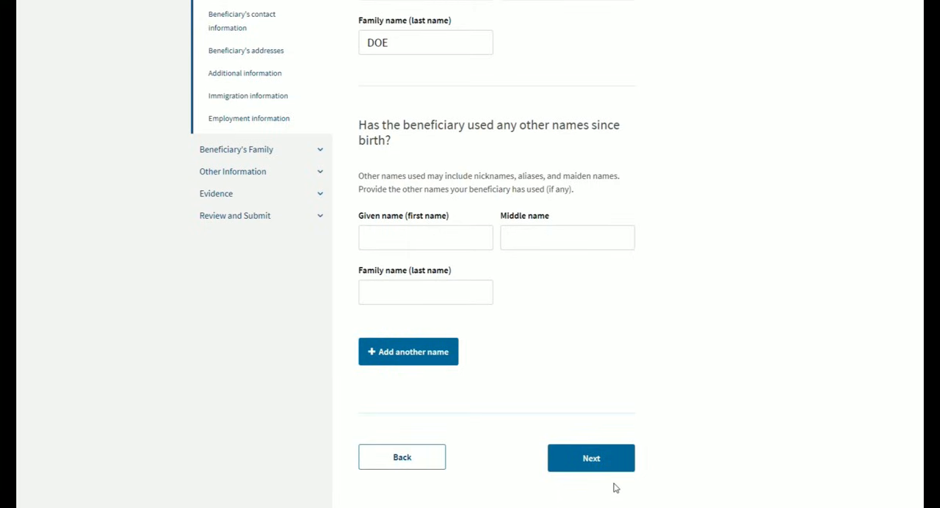
pyautogui.click(611, 461)
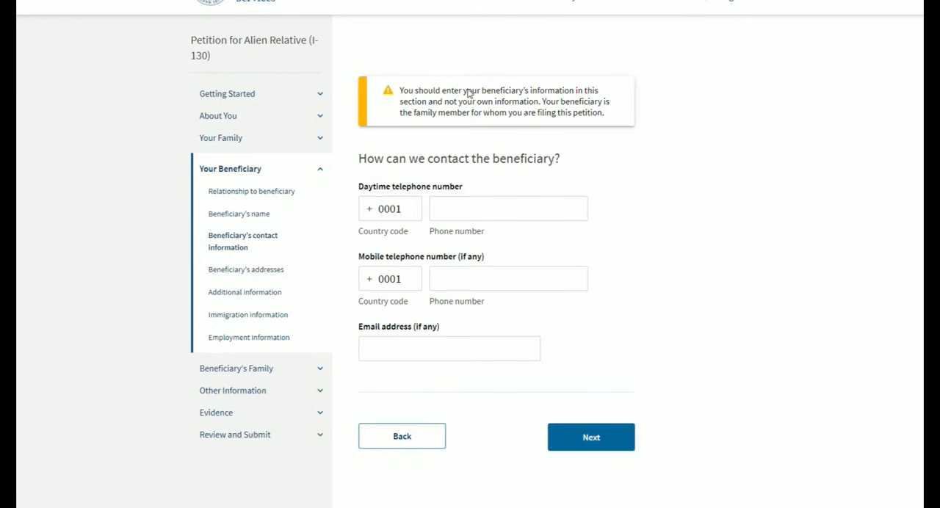
# - Fill in the beneficiary's daytime phone, mobile phone and e-mail address, and continue to the beneficiary's addresses
pyautogui.click(485, 210)
pyautogui.click(390, 209)
pyautogui.click(421, 288)
pyautogui.click(568, 273)
pyautogui.click(523, 218)
pyautogui.click(414, 220)
pyautogui.click(546, 223)
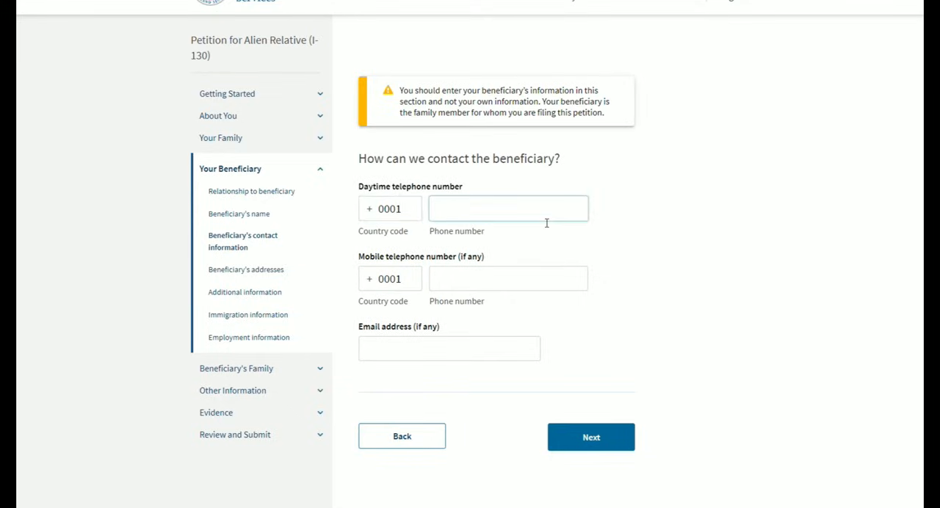
pyautogui.click(422, 357)
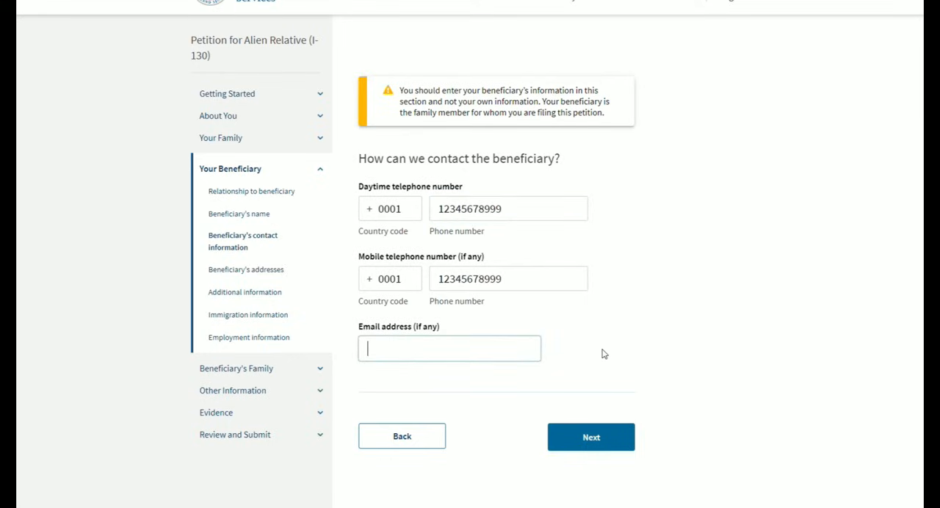
pyautogui.write('J')
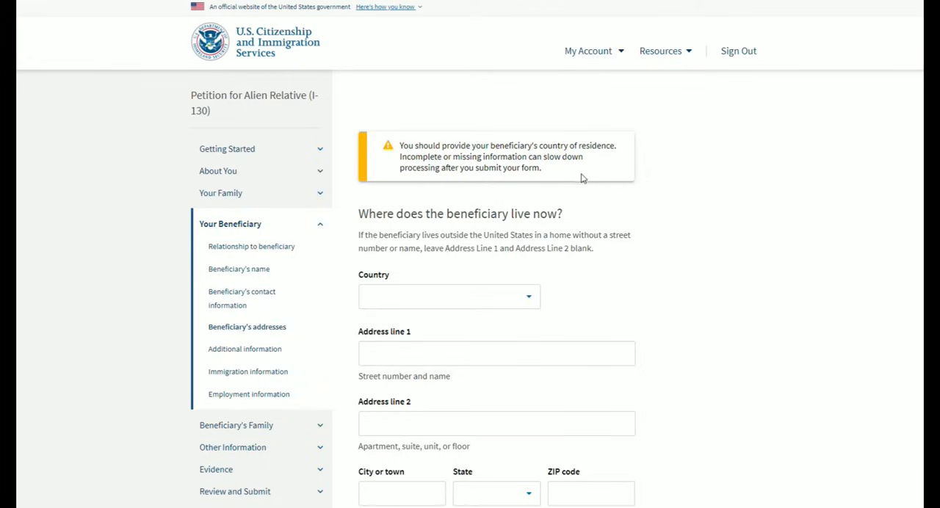
# - Fill in where the beneficiary lives now, with United States as the country and the street address, apartment, city, state and ZIP code
pyautogui.scroll(-1, 610, 174)
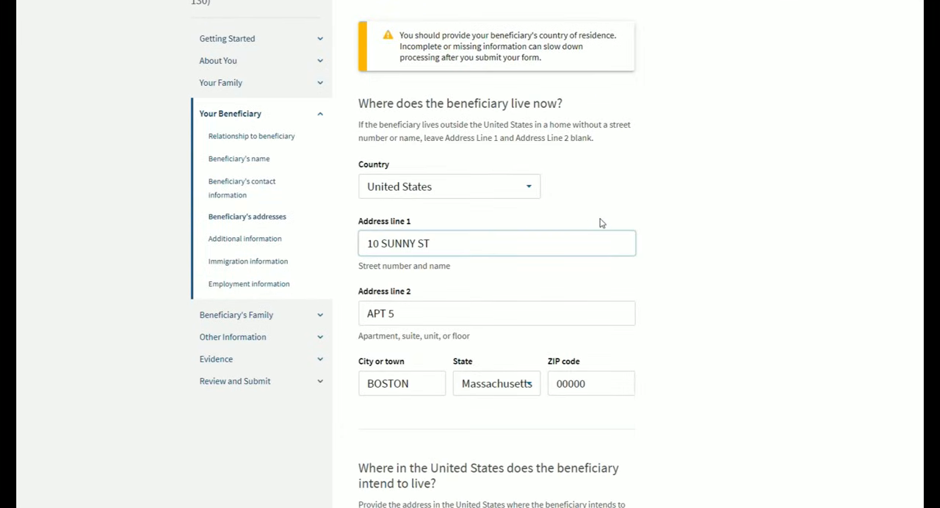
pyautogui.click(825, 221)
pyautogui.scroll(1, 808, 250)
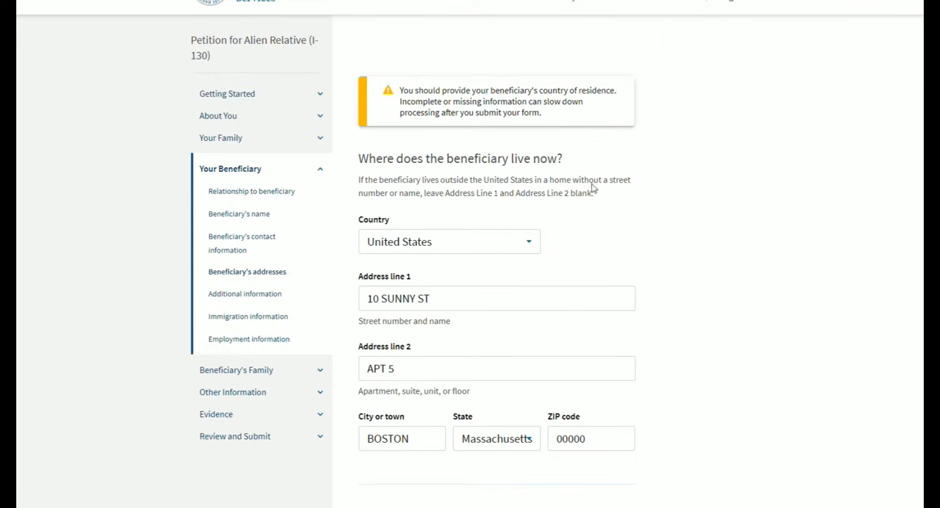
pyautogui.scroll(-1, 627, 161)
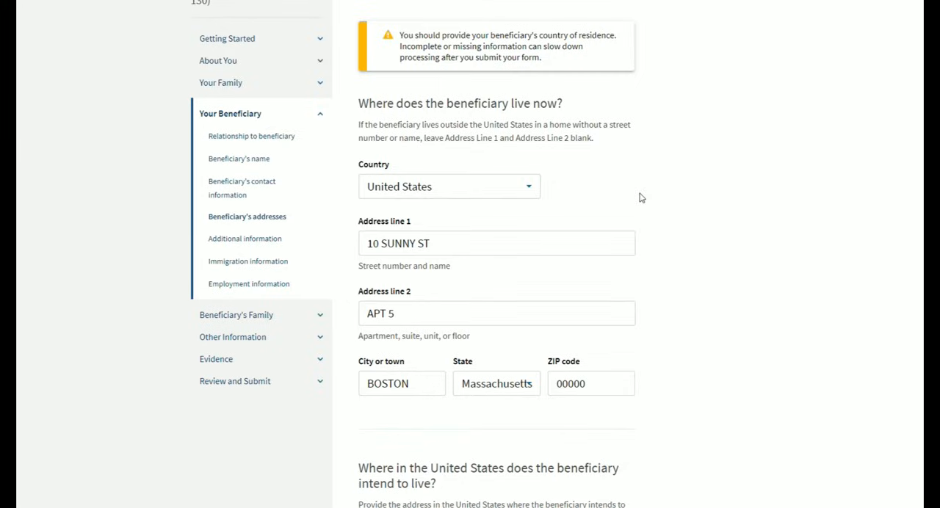
pyautogui.click(611, 389)
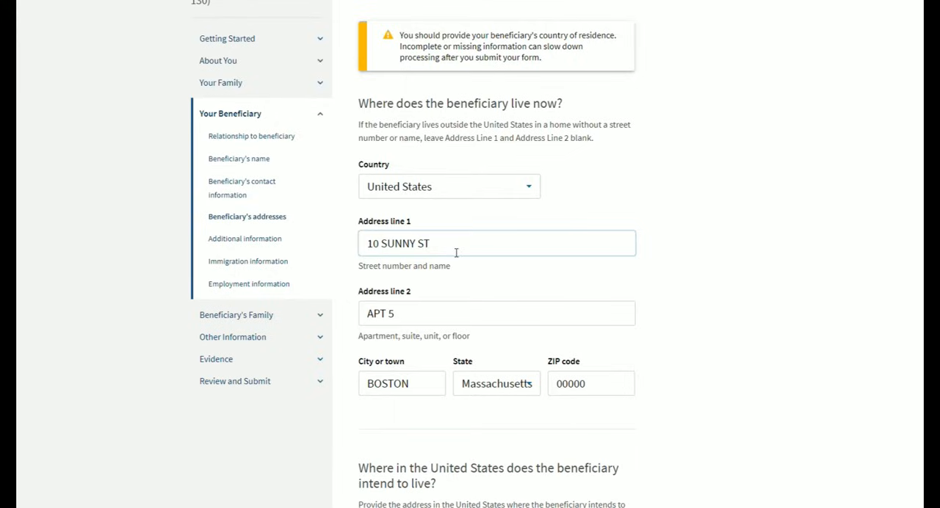
# - Enter SAME in Address line 1 for where the beneficiary intends to live in the United States
pyautogui.scroll(-5, 470, 253)
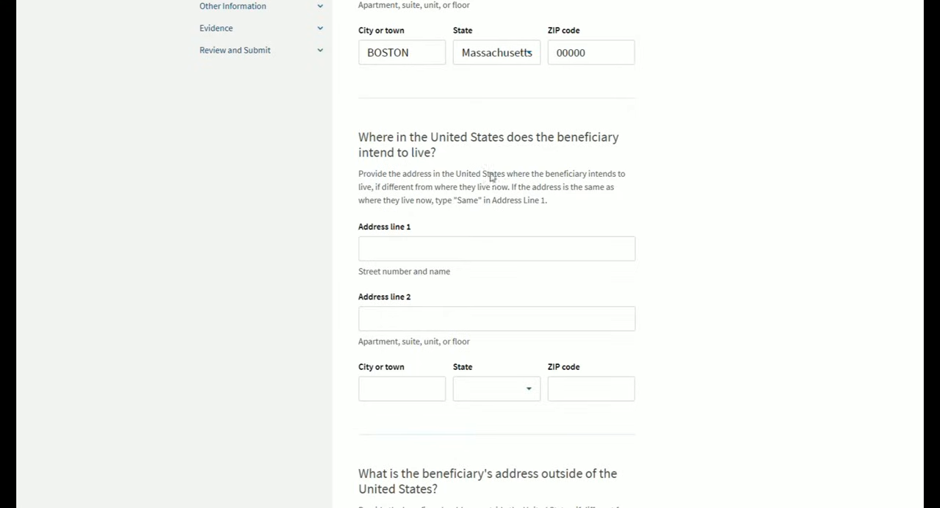
pyautogui.click(464, 252)
pyautogui.scroll(4, 680, 245)
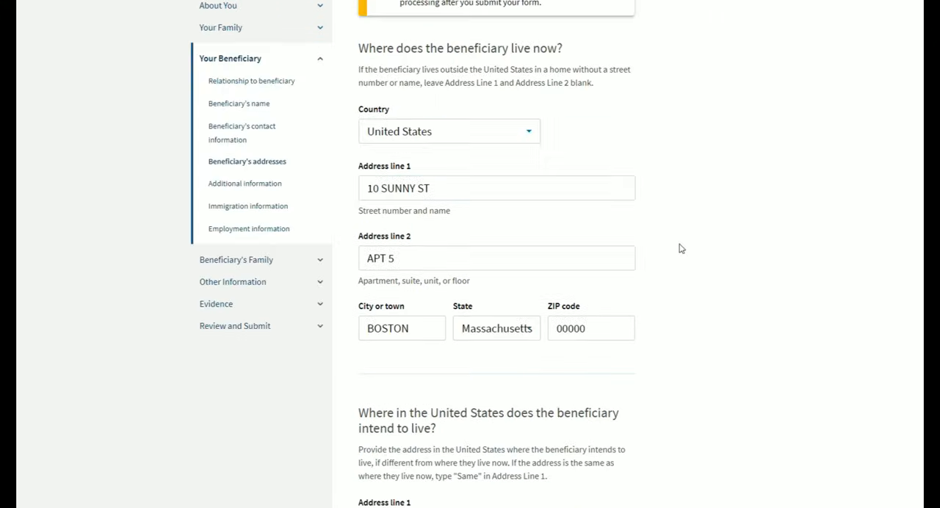
pyautogui.scroll(-1, 681, 248)
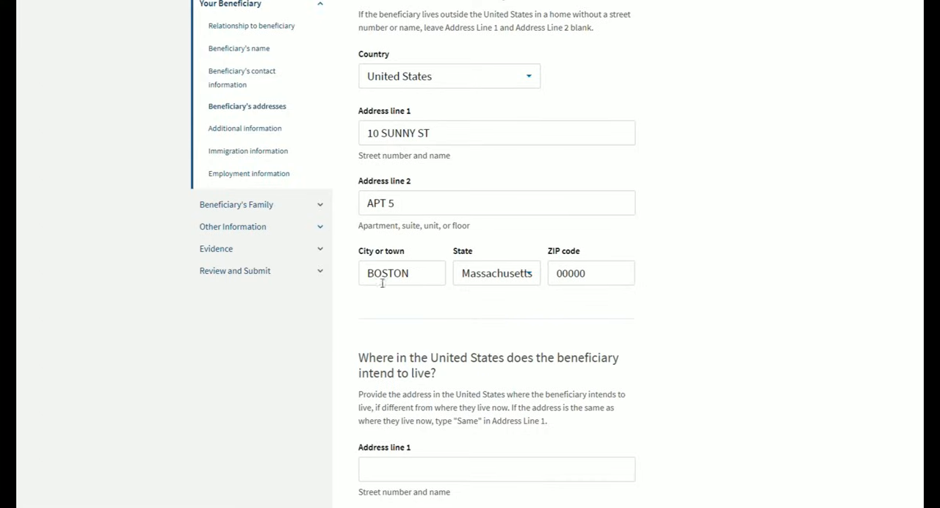
pyautogui.scroll(-3, 628, 248)
pyautogui.click(517, 242)
pyautogui.write('SAME')
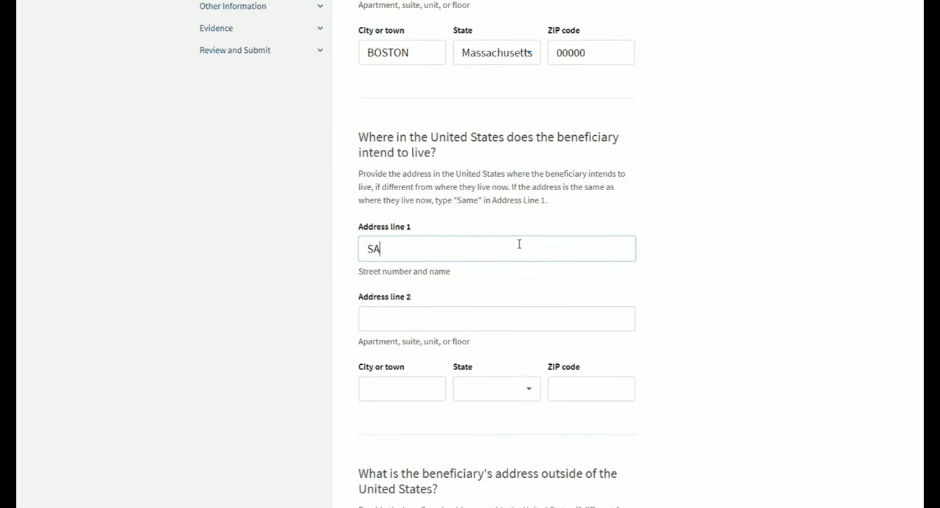
pyautogui.click(611, 195)
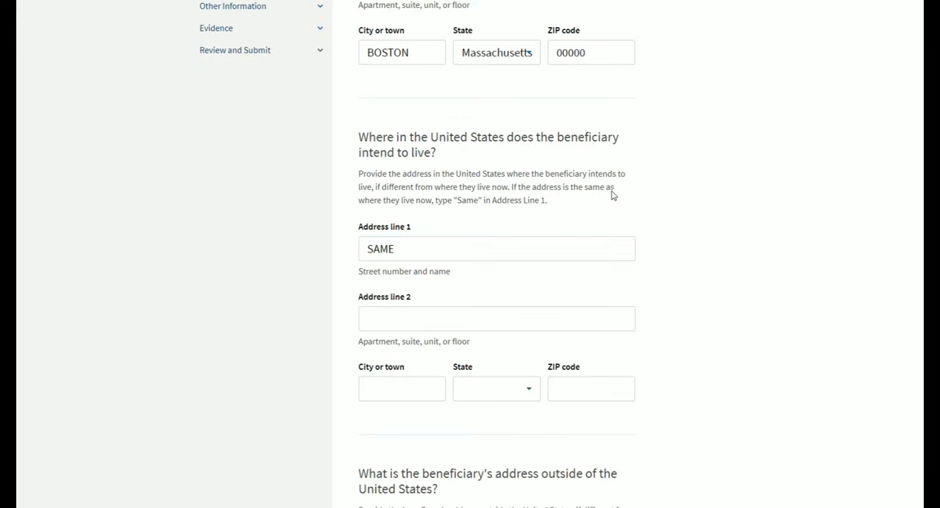
# - Review the fields for the beneficiary's address outside the United States against the current address
pyautogui.scroll(-2, 610, 196)
pyautogui.scroll(-4, 614, 196)
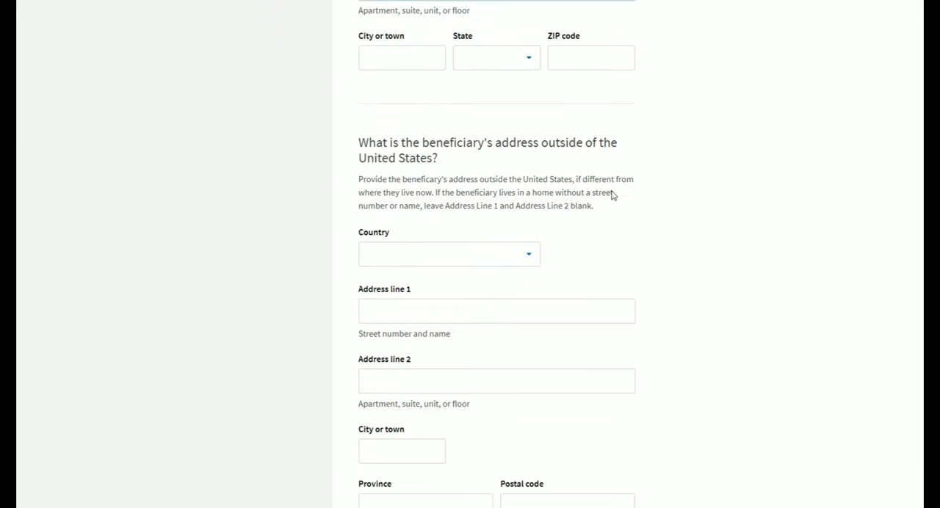
pyautogui.scroll(-1, 613, 195)
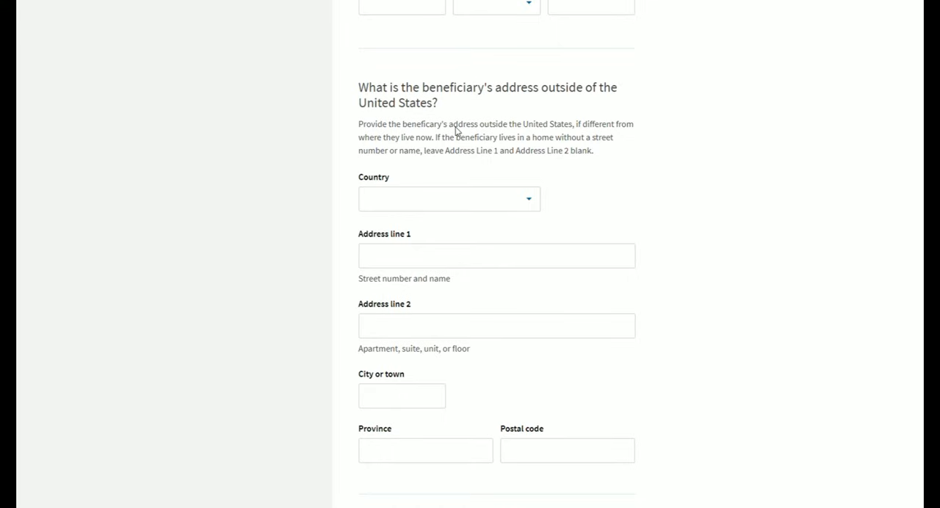
pyautogui.scroll(6, 579, 157)
pyautogui.scroll(3, 666, 231)
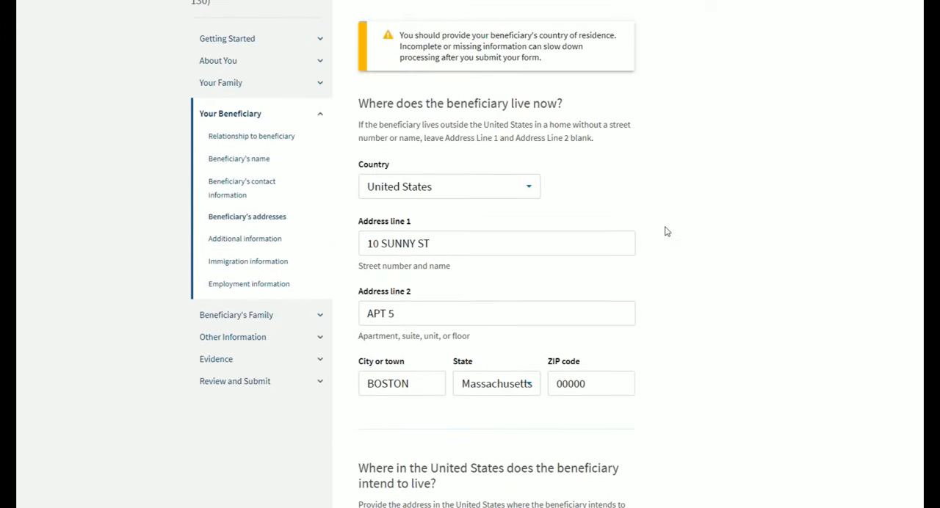
# - Continue to the last shared address and fill in United States with the street address, apartment, city, state and ZIP code
pyautogui.scroll(-1, 667, 232)
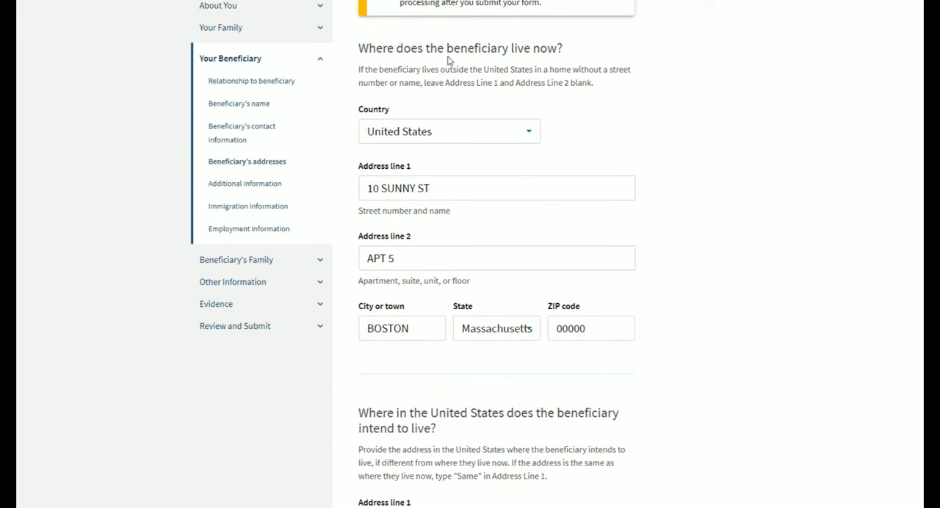
pyautogui.scroll(-1, 664, 224)
pyautogui.scroll(-8, 664, 224)
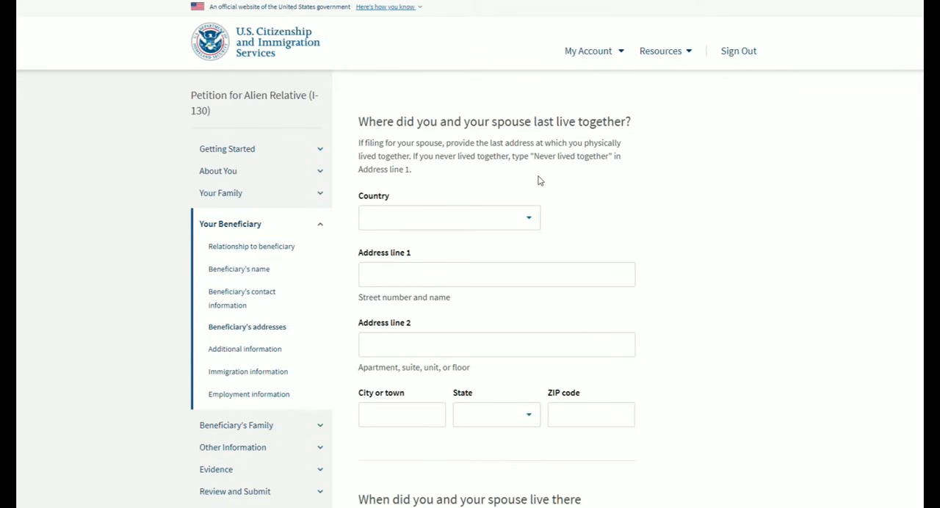
pyautogui.click(482, 228)
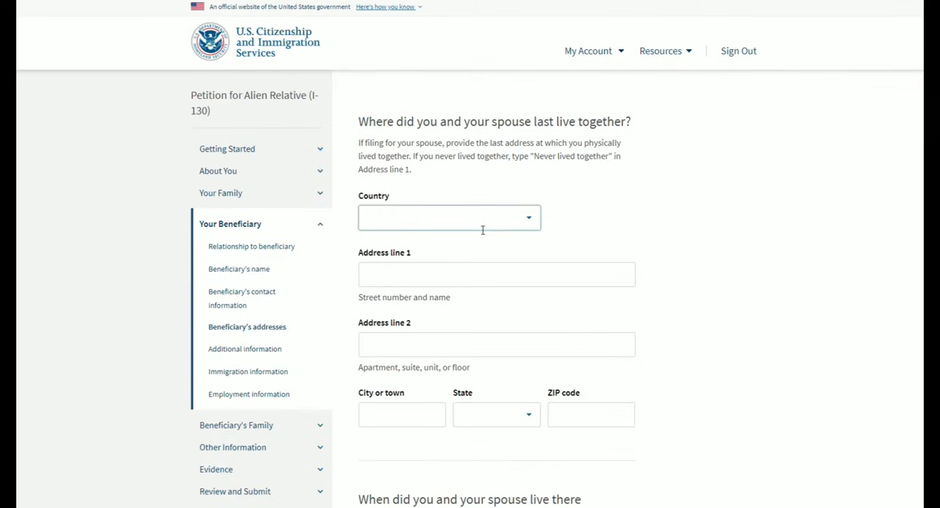
pyautogui.write('USA')
pyautogui.click(462, 243)
pyautogui.click(446, 273)
pyautogui.write('10 SS')
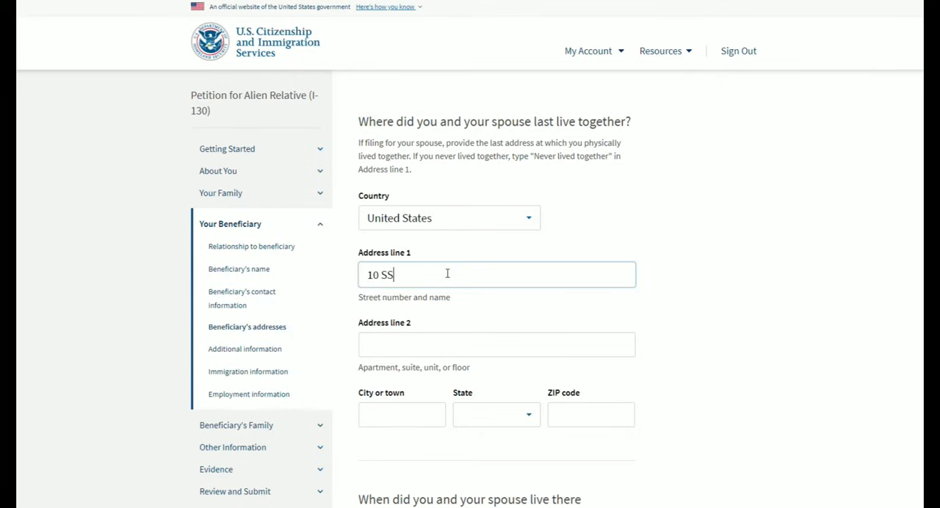
pyautogui.press('BackSpace')
pyautogui.write('UNNY S')
pyautogui.write('T')
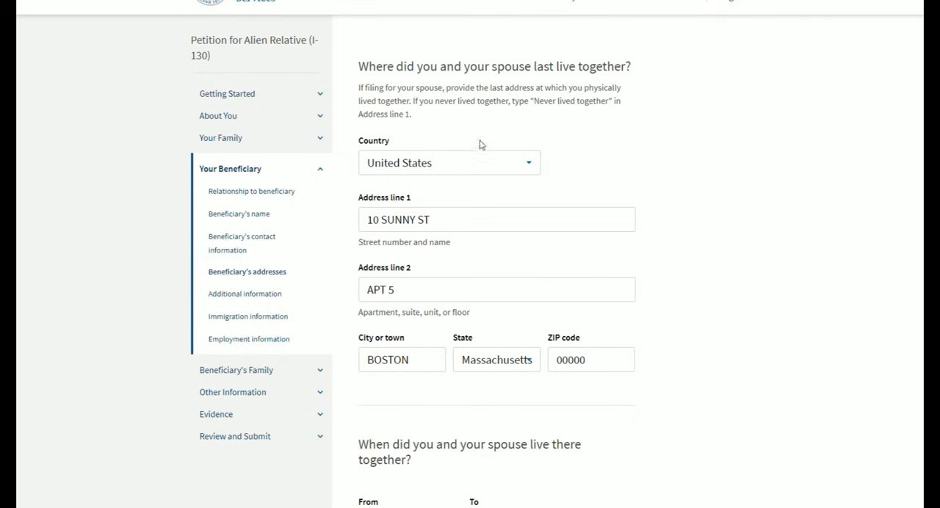
# - Read the instruction on using "Never lived together" in Address line 1 when the spouses never shared an address
pyautogui.moveTo(535, 107); pyautogui.dragTo(609, 110)
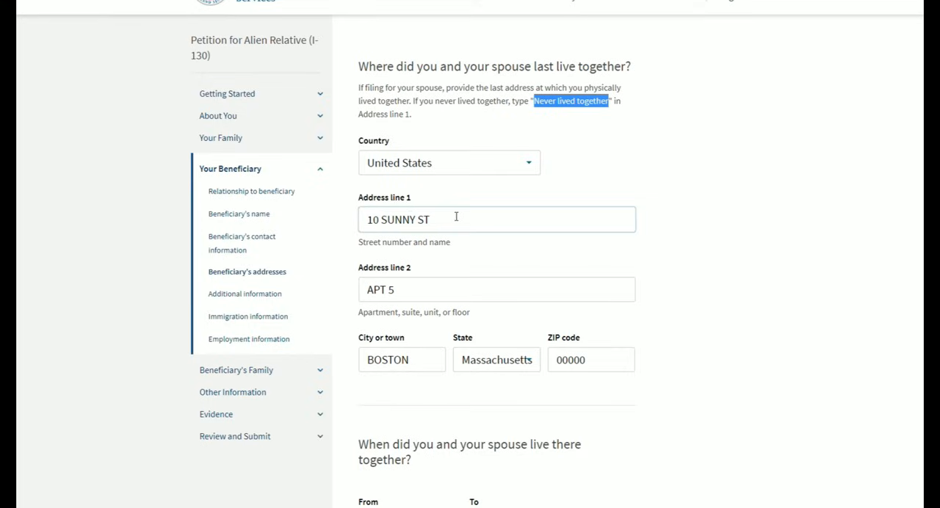
pyautogui.click(652, 164)
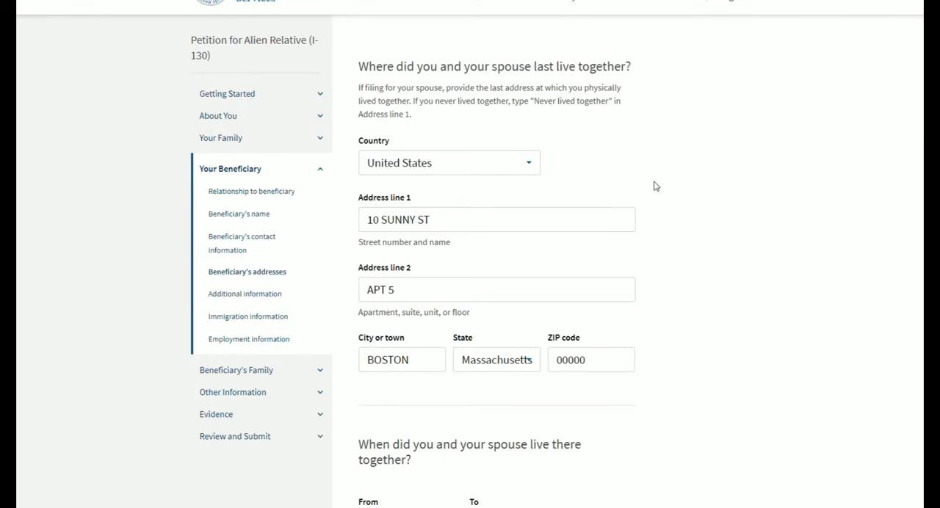
pyautogui.scroll(1, 658, 186)
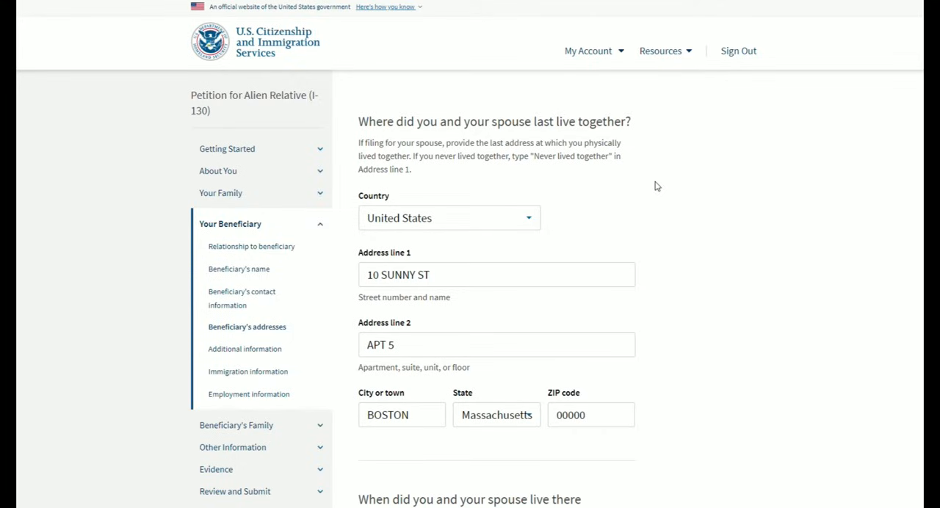
# - Enter 01/01/2022 as the start of living there together, leave the end date blank, and continue to the beneficiary's additional information
pyautogui.scroll(-3, 657, 187)
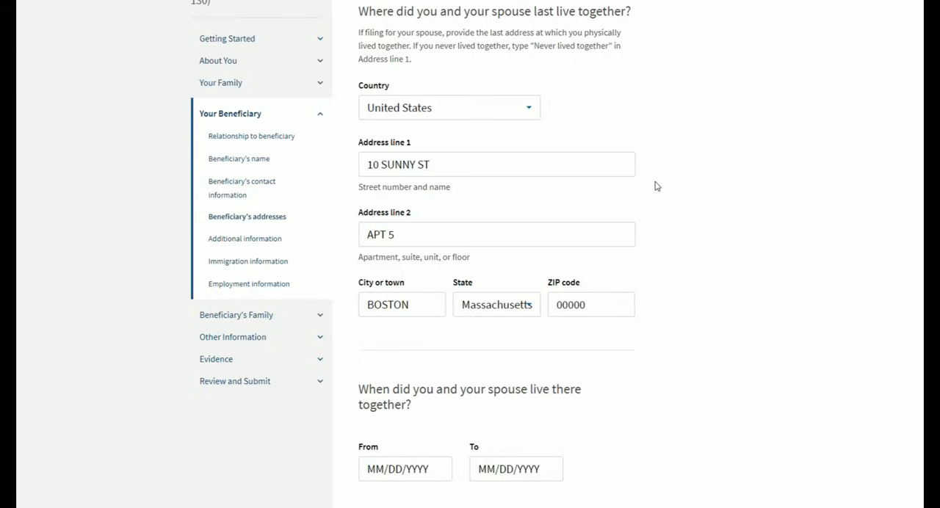
pyautogui.scroll(-3, 657, 187)
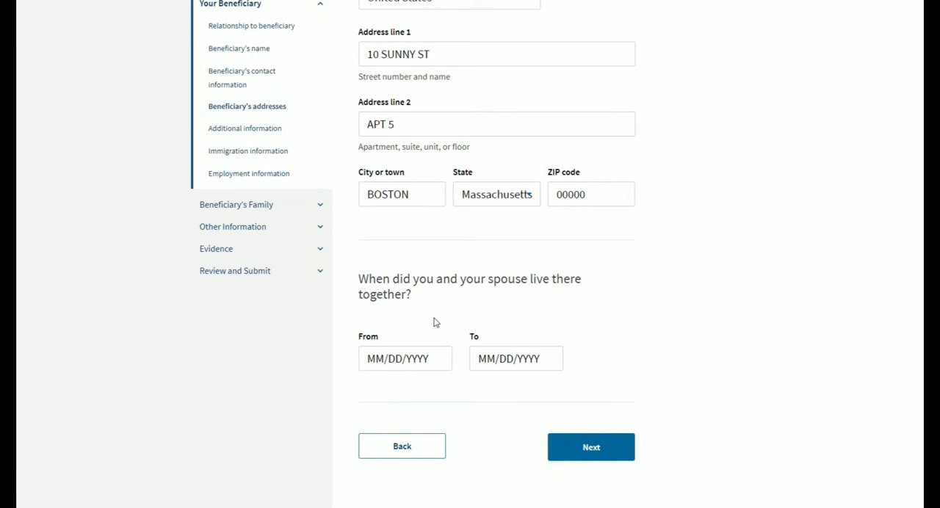
pyautogui.scroll(1, 434, 322)
pyautogui.scroll(-1, 470, 240)
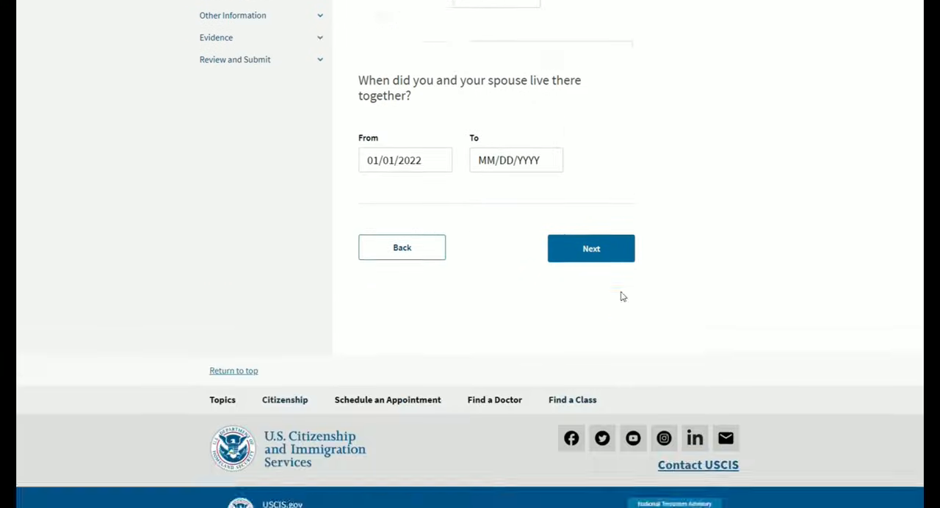
pyautogui.scroll(3, 632, 295)
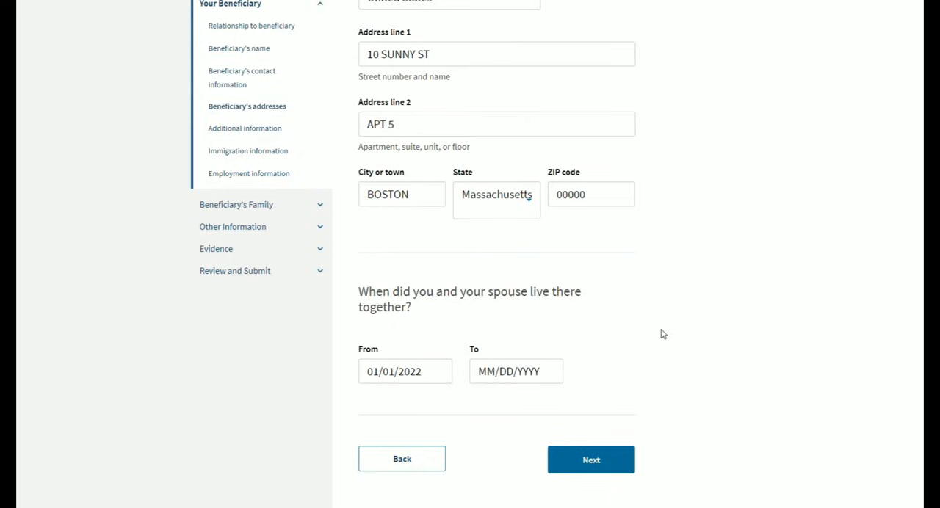
pyautogui.click(509, 371)
pyautogui.click(604, 468)
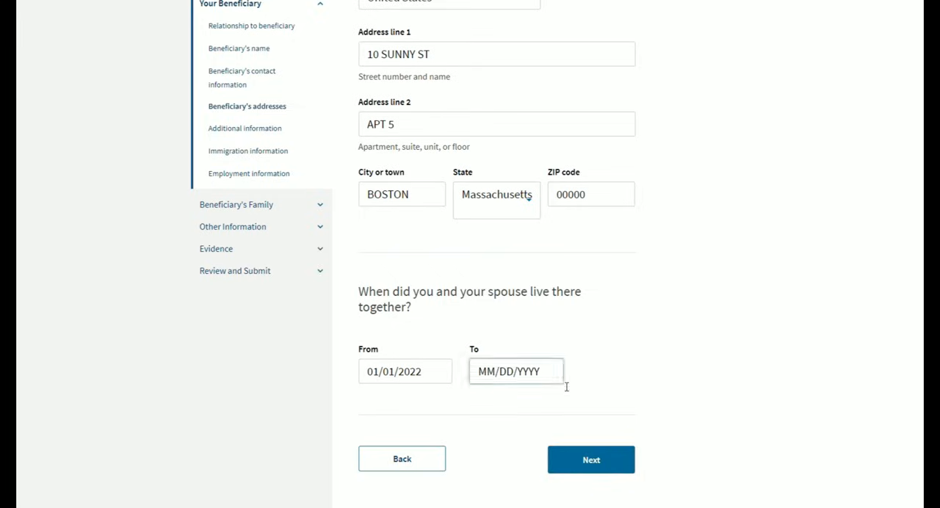
pyautogui.click(607, 462)
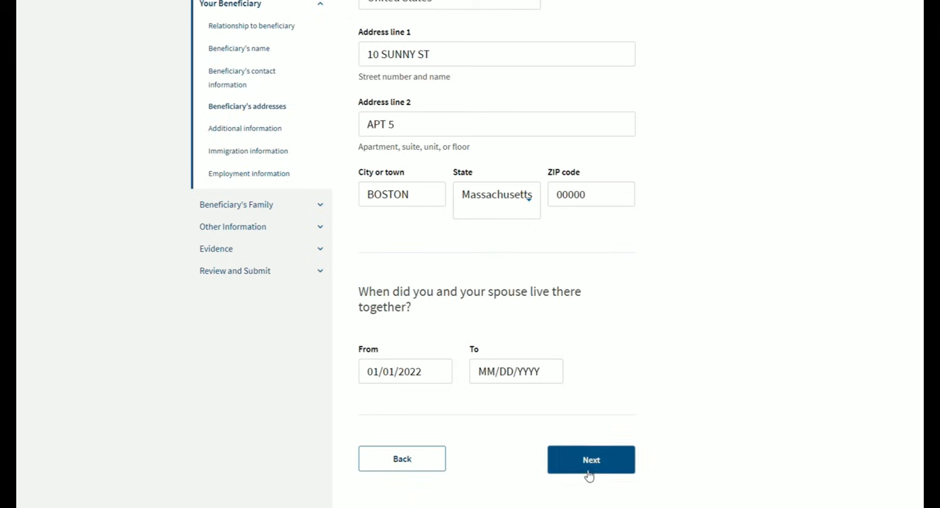
pyautogui.click(591, 464)
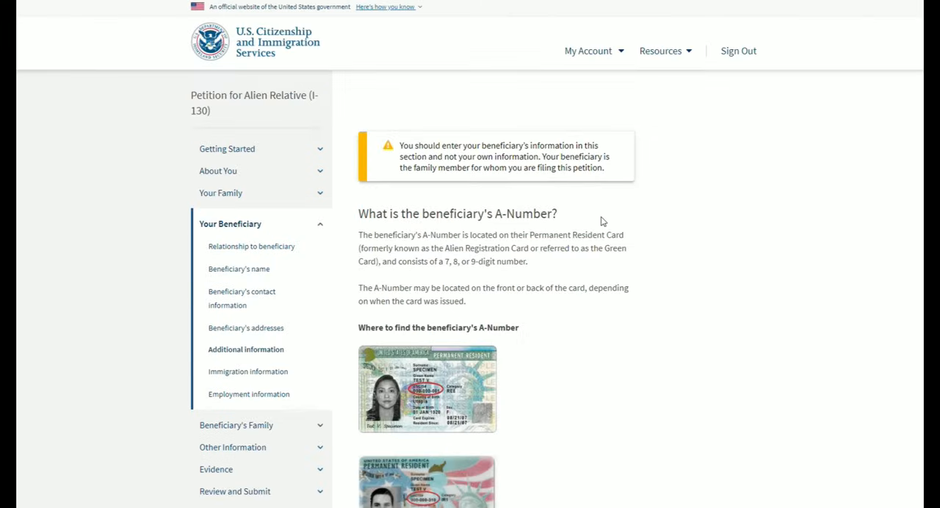
# - Mark that the beneficiary has no A-Number, no USCIS Online Account Number and no U.S. Social Security number
pyautogui.scroll(-1, 602, 221)
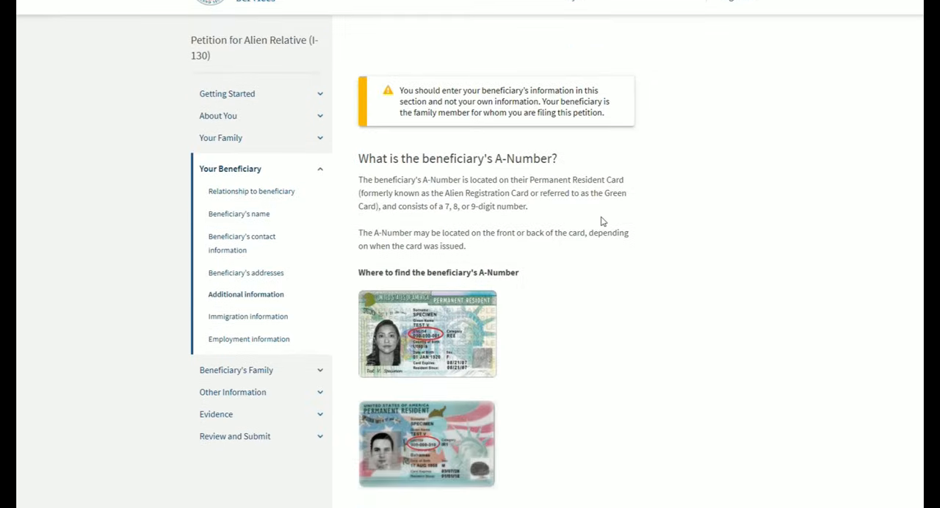
pyautogui.scroll(-3, 603, 221)
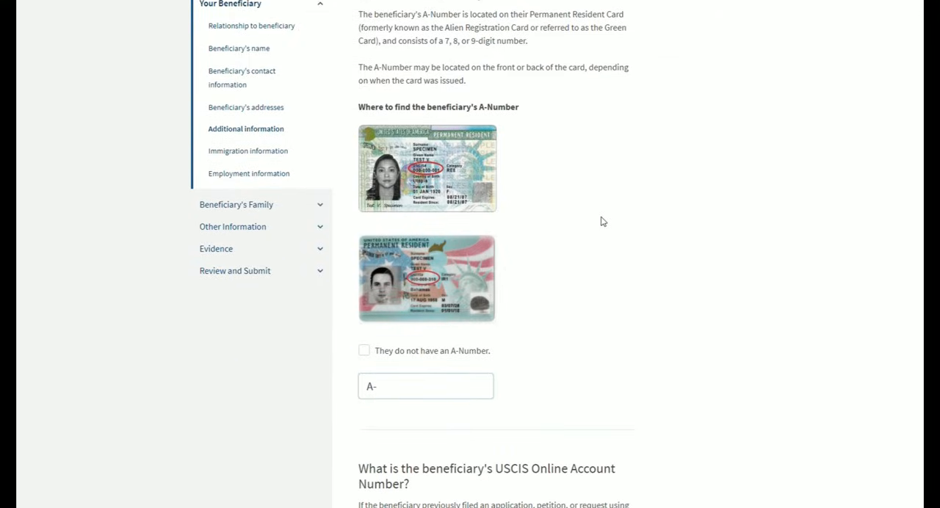
pyautogui.click(364, 351)
pyautogui.scroll(-1, 599, 301)
pyautogui.scroll(-4, 599, 301)
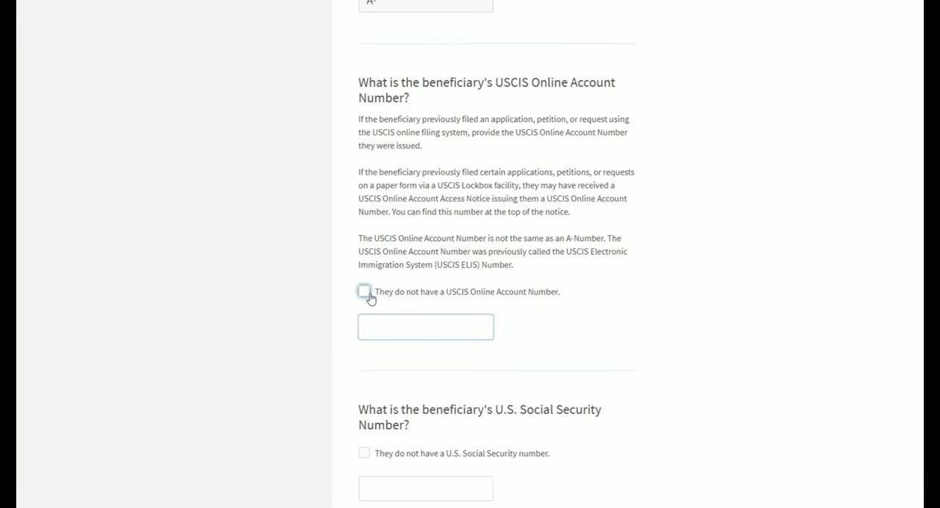
pyautogui.scroll(1, 644, 277)
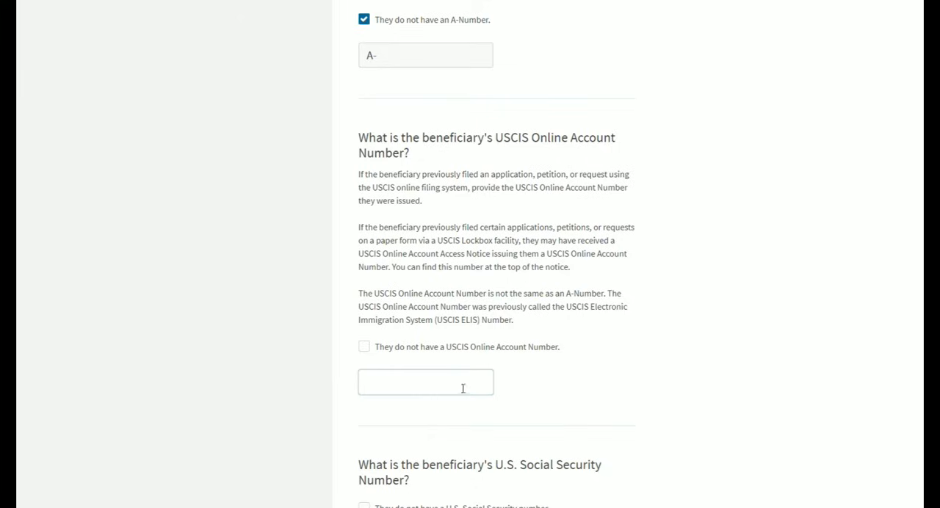
pyautogui.click(365, 348)
pyautogui.scroll(-3, 561, 305)
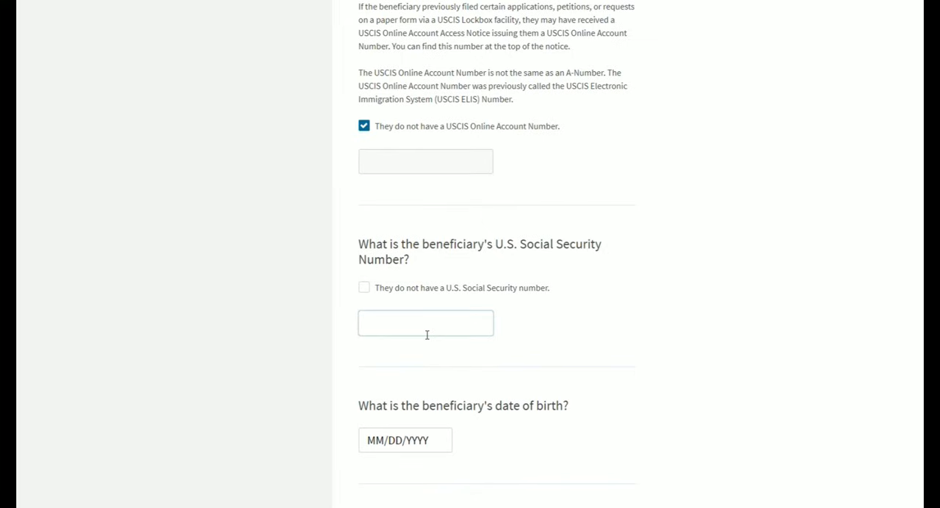
pyautogui.click(365, 288)
# - Enter the beneficiary's date of birth and choose Canada as the country of birth
pyautogui.scroll(-1, 604, 275)
pyautogui.scroll(-2, 514, 275)
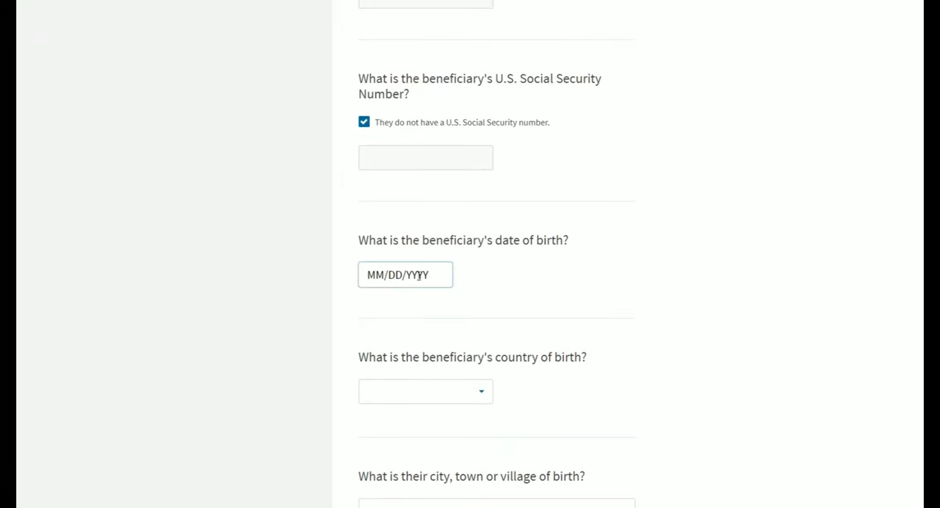
pyautogui.click(419, 275)
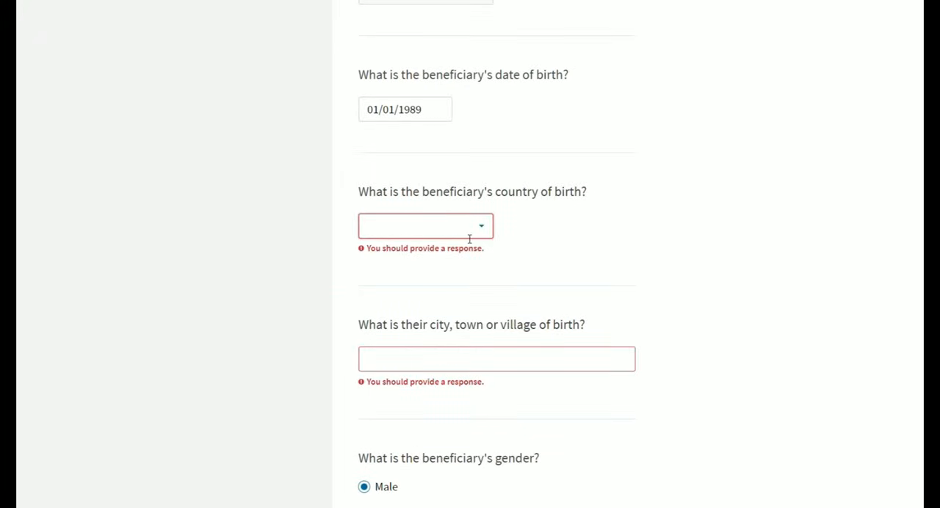
pyautogui.click(469, 236)
pyautogui.write('AUST')
pyautogui.press('BackSpace')
pyautogui.press('BackSpace')
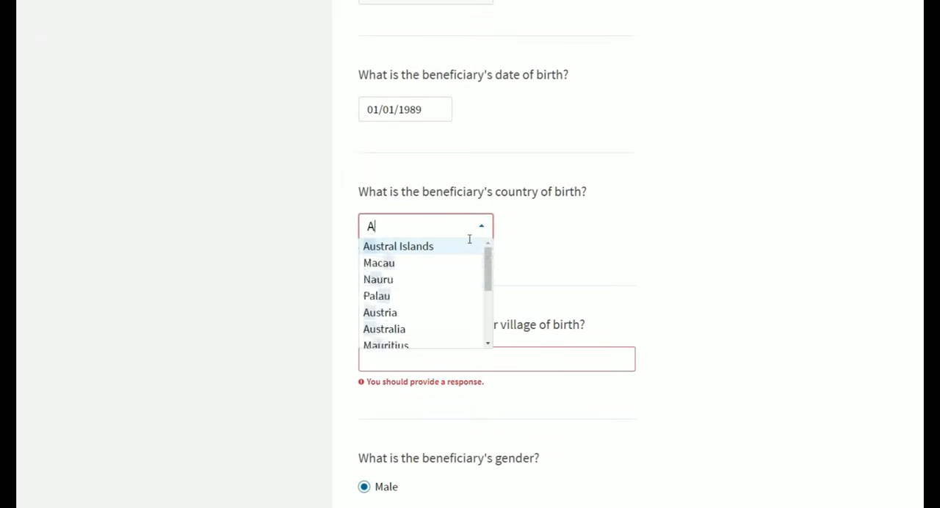
pyautogui.press('BackSpace')
pyautogui.press('BackSpace')
pyautogui.write('CA')
pyautogui.click(403, 249)
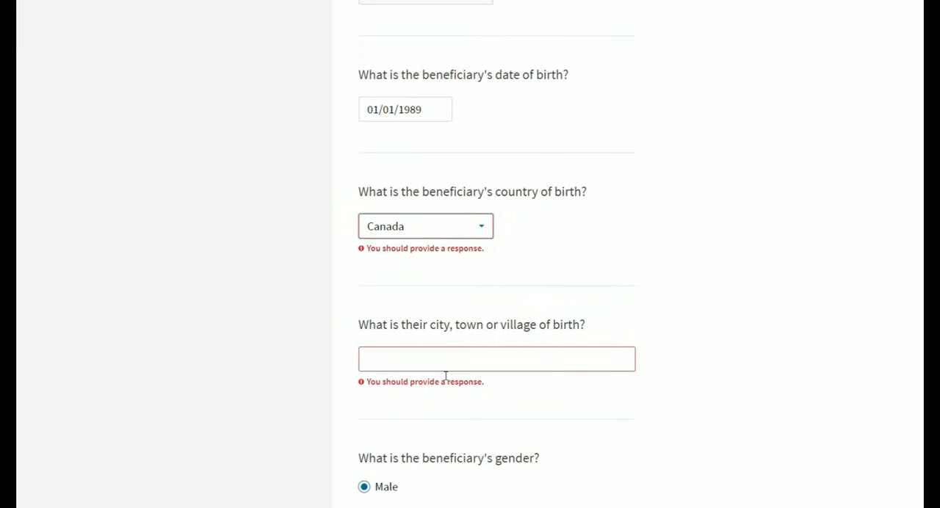
# - Enter VANCOUVER as the beneficiary's city of birth and continue to the immigration information
pyautogui.click(444, 369)
pyautogui.scroll(-1, 444, 373)
pyautogui.write('VANCOUVER')
pyautogui.click(755, 224)
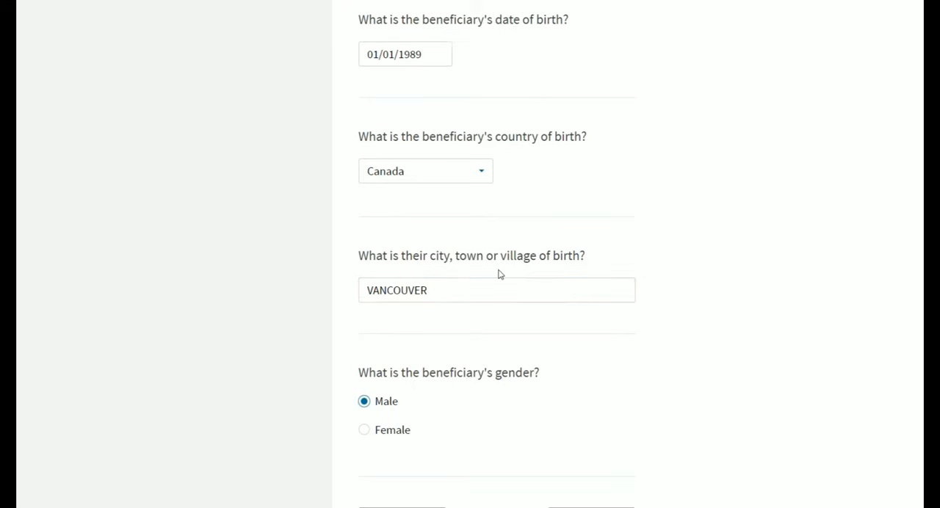
pyautogui.scroll(-2, 563, 270)
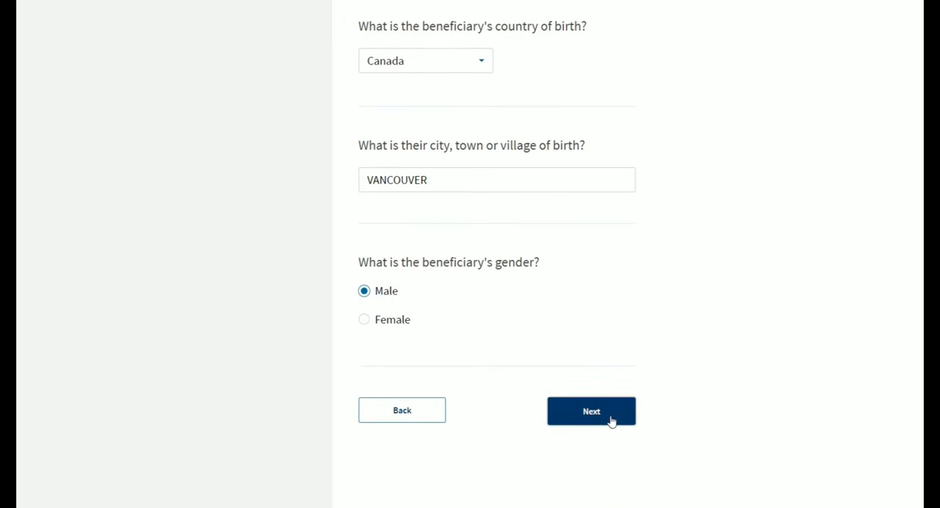
pyautogui.click(610, 419)
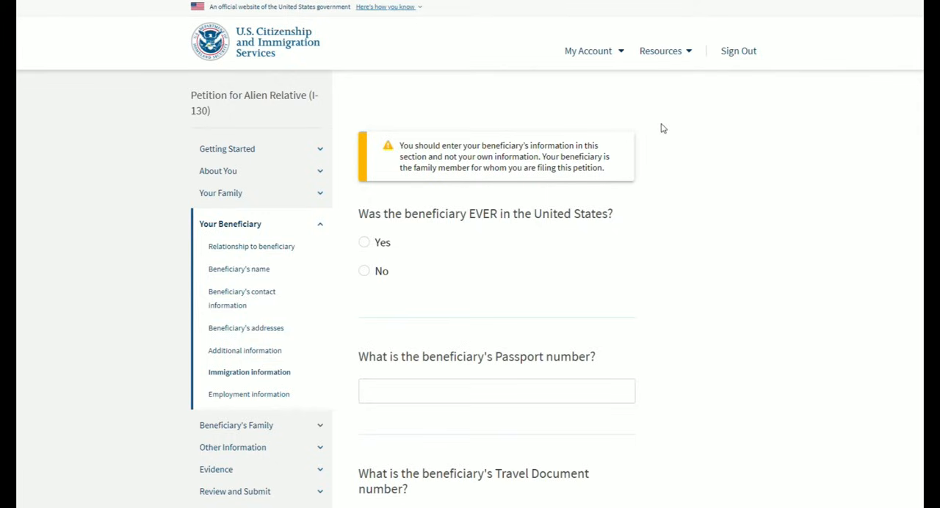
# - Answer Yes to whether the beneficiary was ever in the United States and fill in the beneficiary's passport number
pyautogui.scroll(-1, 661, 128)
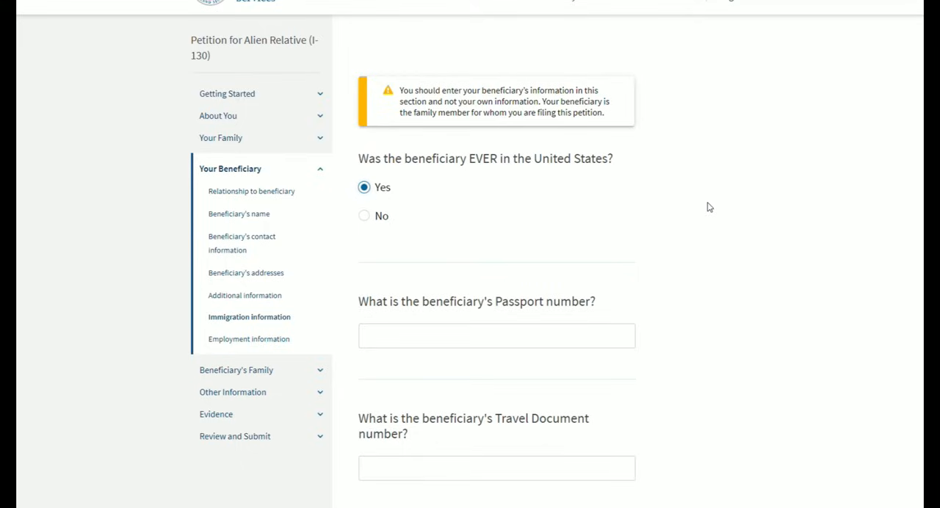
pyautogui.scroll(-1, 705, 206)
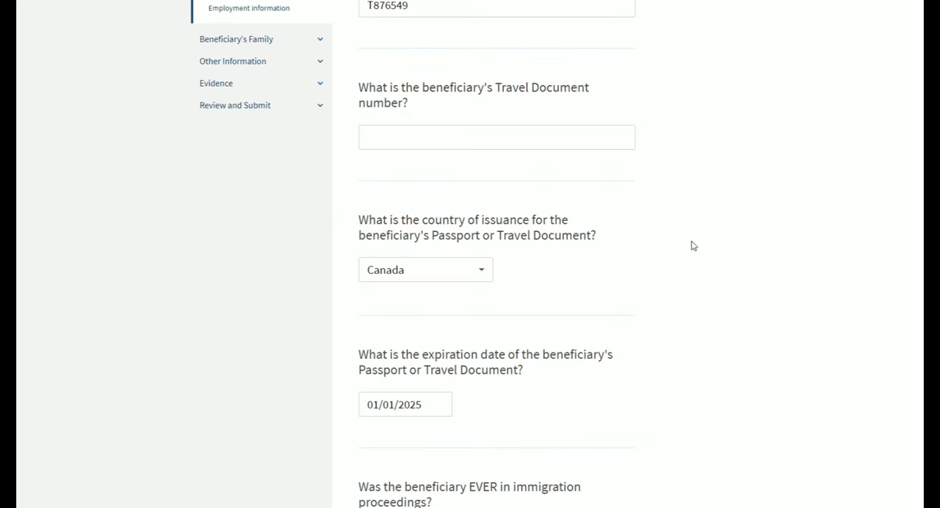
pyautogui.scroll(4, 693, 233)
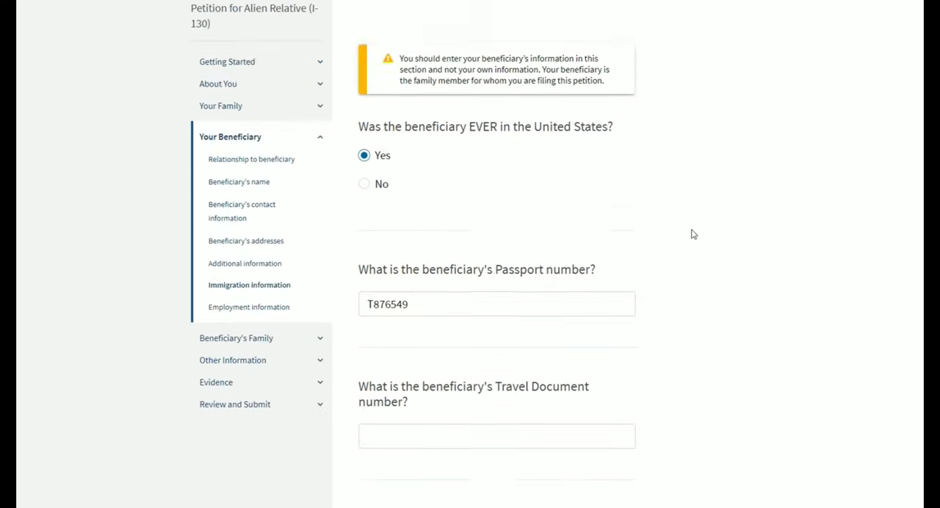
pyautogui.scroll(1, 692, 234)
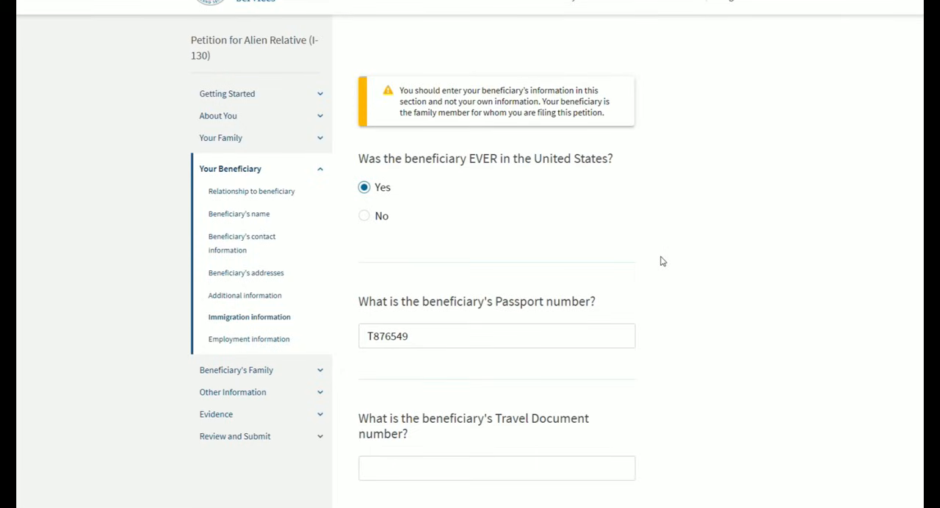
pyautogui.scroll(-1, 662, 261)
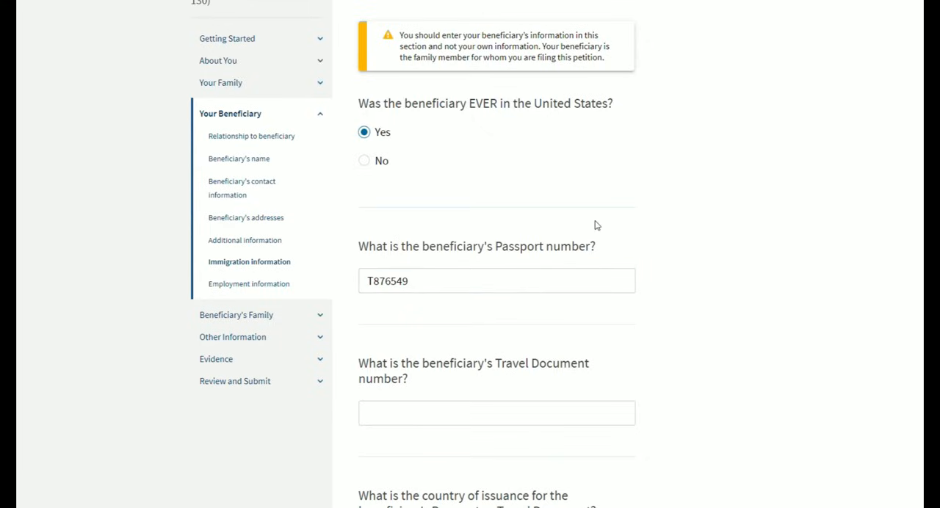
# - Choose Canada as the country of issuance for the beneficiary's passport and enter 01/01/2025 as its expiration date
pyautogui.scroll(1, 596, 225)
pyautogui.scroll(-1, 597, 225)
pyautogui.click(423, 291)
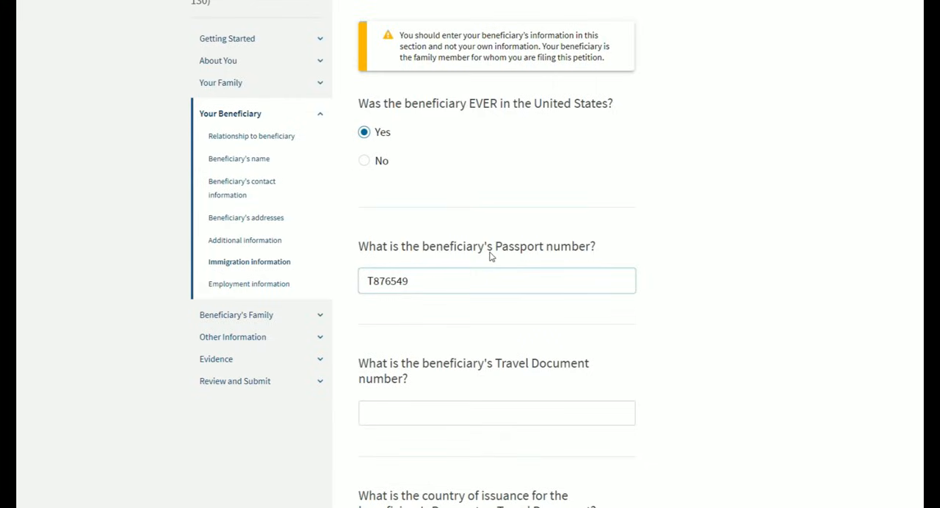
pyautogui.scroll(-3, 490, 255)
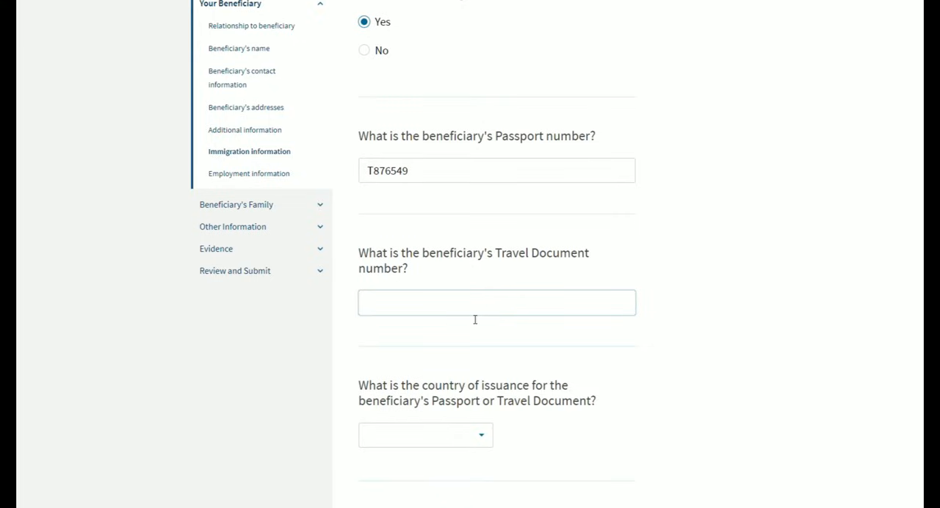
pyautogui.scroll(-3, 456, 291)
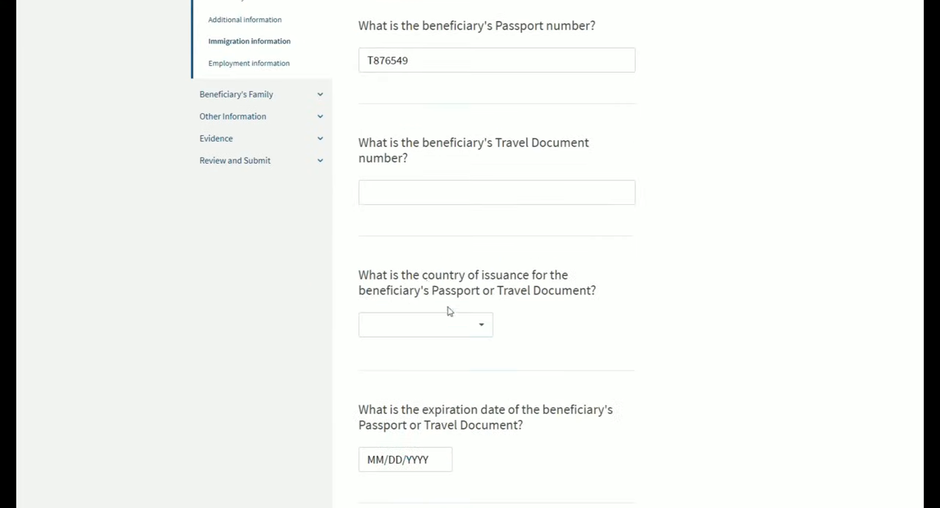
pyautogui.click(449, 334)
pyautogui.click(412, 238)
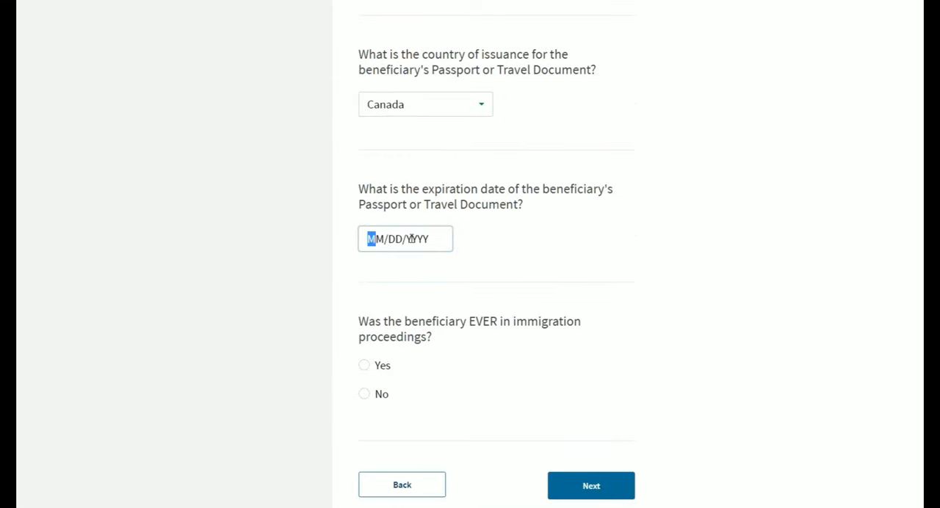
pyautogui.write('01012025')
# - Answer No to whether the beneficiary was ever in immigration proceedings and continue to the class of admission
pyautogui.scroll(-2, 411, 301)
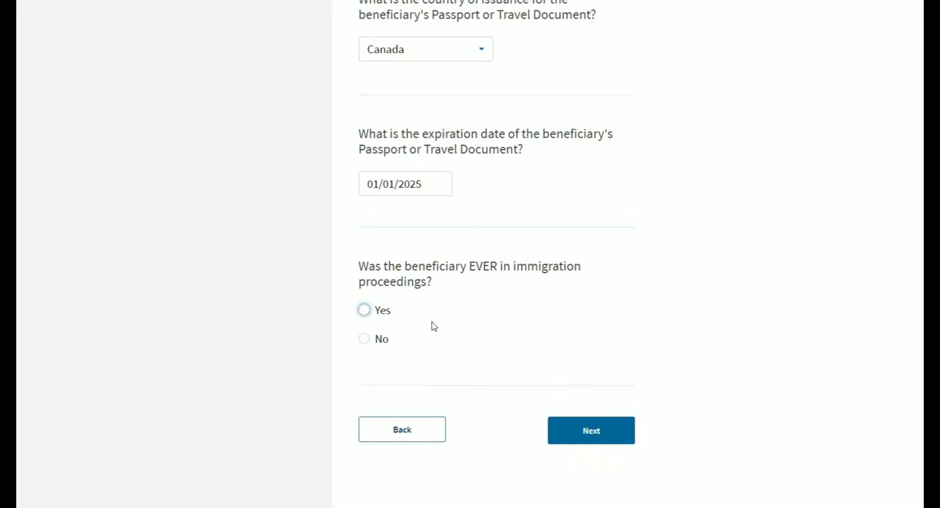
pyautogui.click(384, 348)
pyautogui.scroll(-1, 537, 225)
pyautogui.click(592, 376)
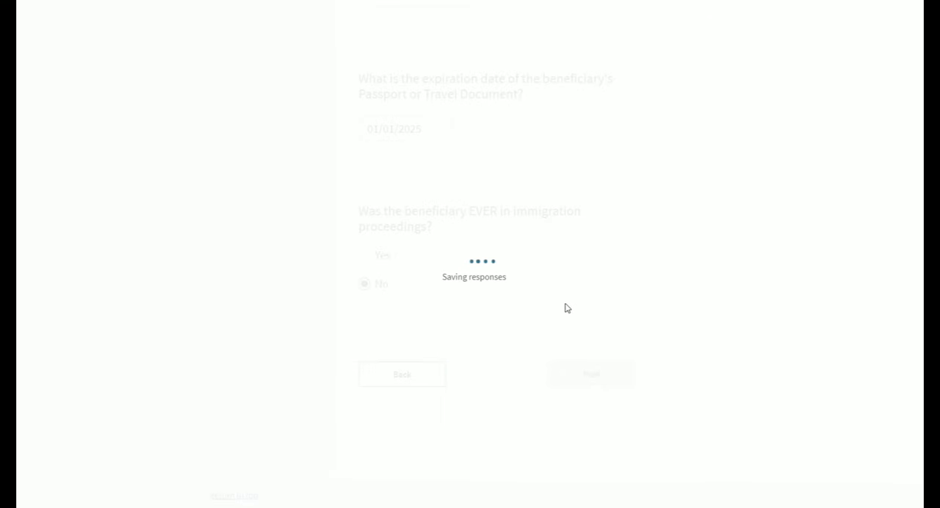
# - Set the beneficiary's class of admission to B2 - Temporary Visitor For Pleasure
pyautogui.scroll(-1, 593, 262)
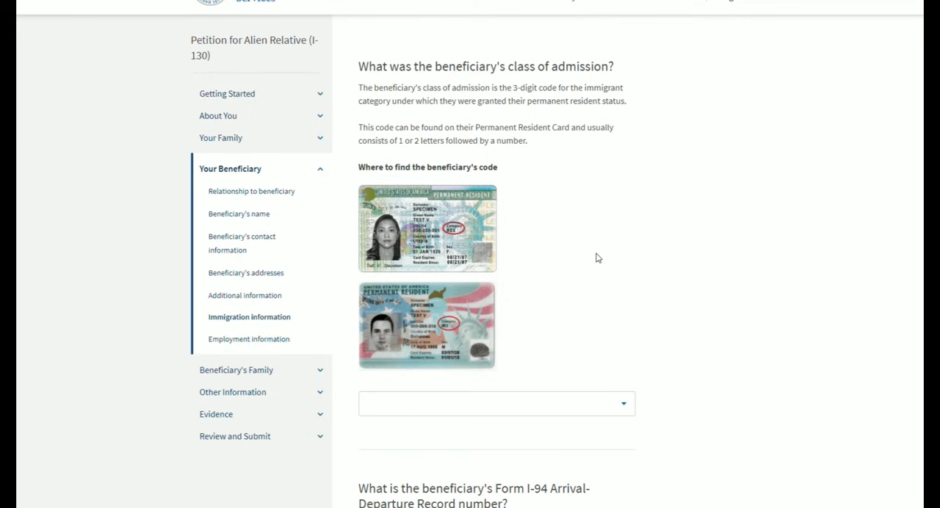
pyautogui.click(624, 403)
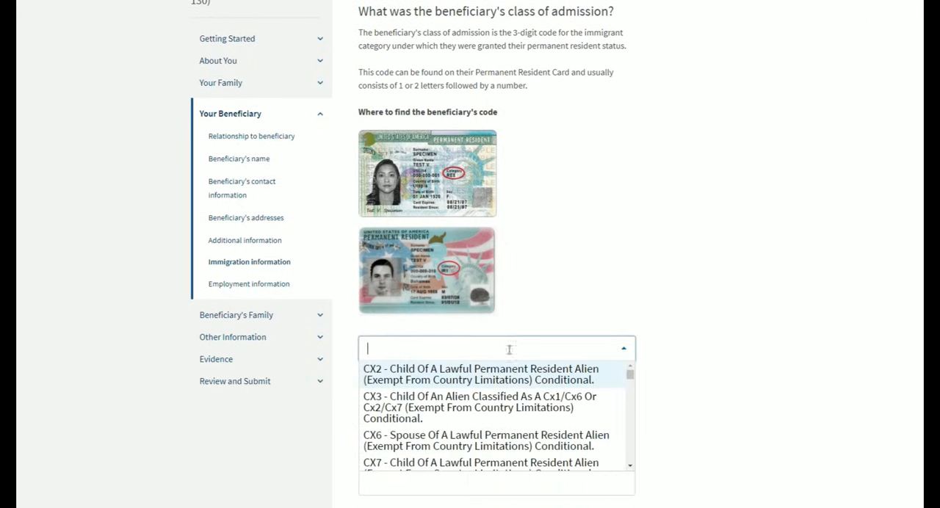
pyautogui.write('B')
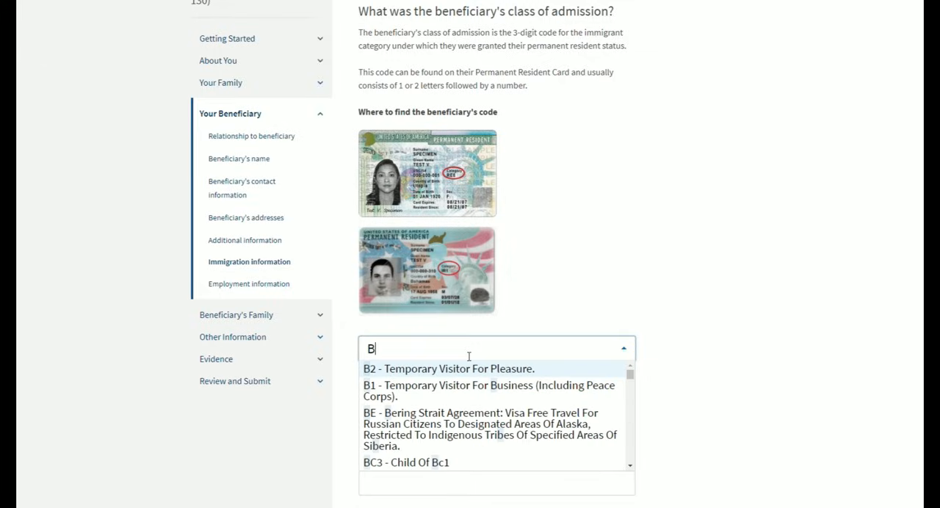
pyautogui.click(460, 368)
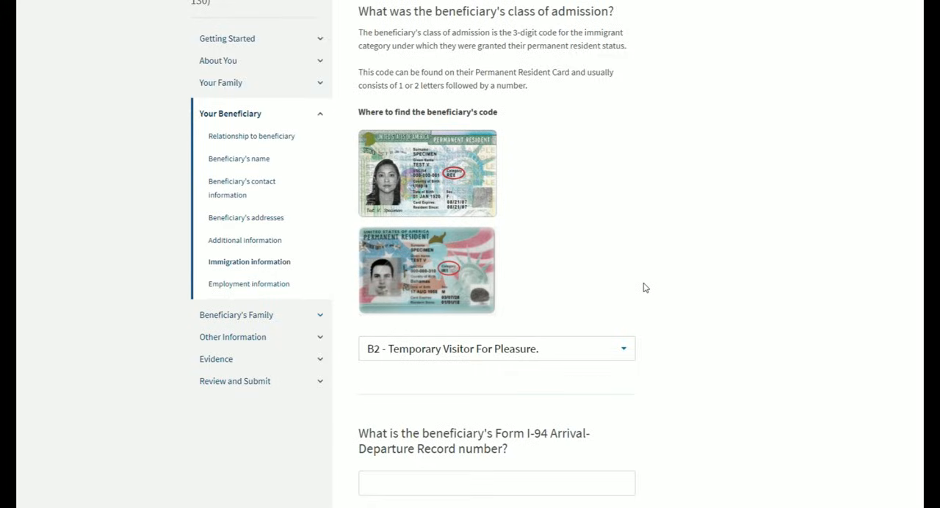
# - Find the official CBP I-94 website for looking up the beneficiary's arrival-departure record and open it in a new browser tab
pyautogui.scroll(-3, 645, 288)
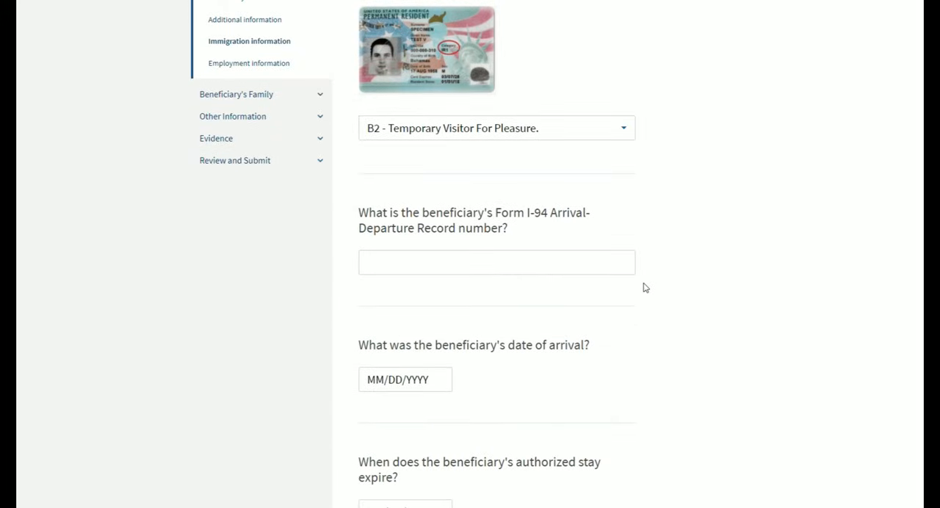
pyautogui.moveTo(527, 212); pyautogui.dragTo(508, 232)
pyautogui.click(590, 221)
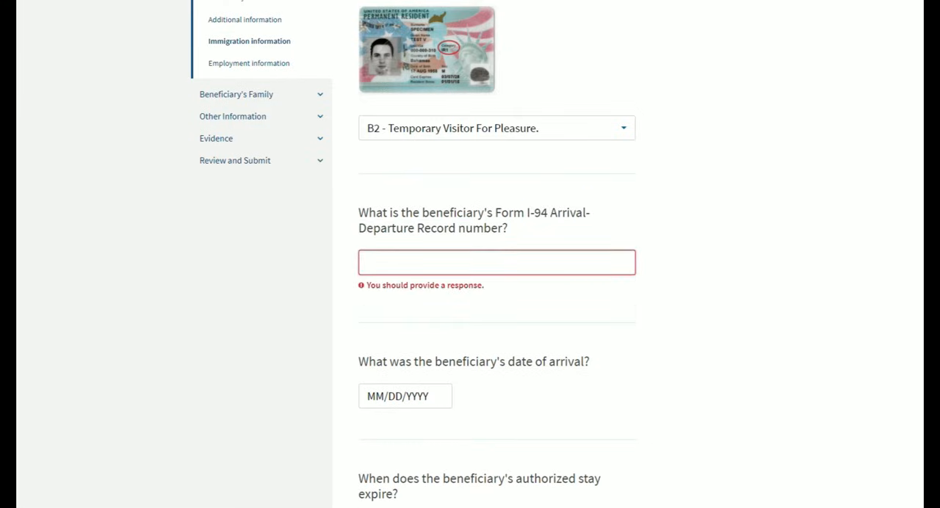
pyautogui.hotkey('ctrl', 't')
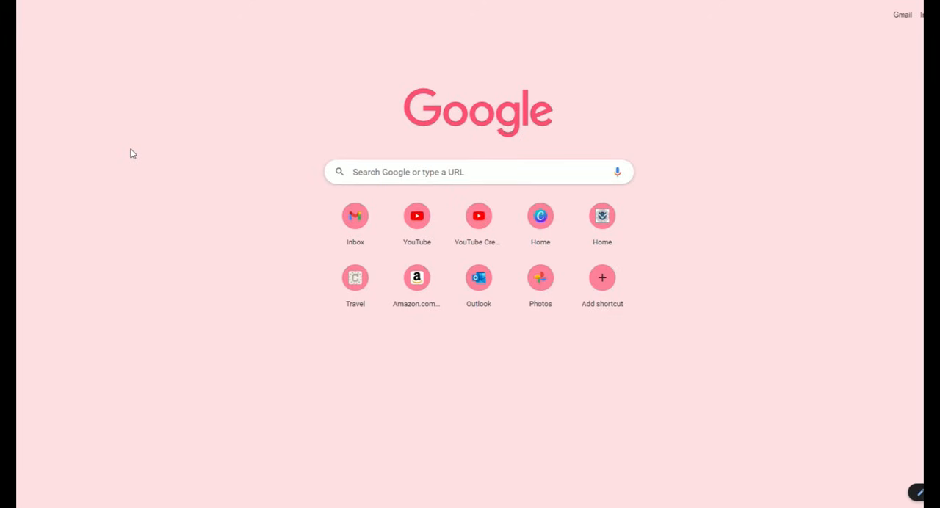
pyautogui.write('i94')
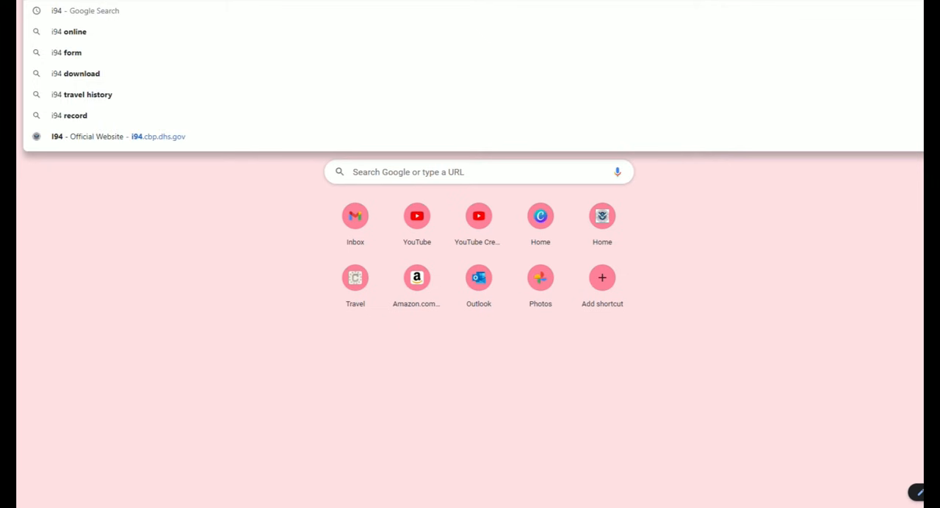
pyautogui.press('Right')
pyautogui.press('Return')
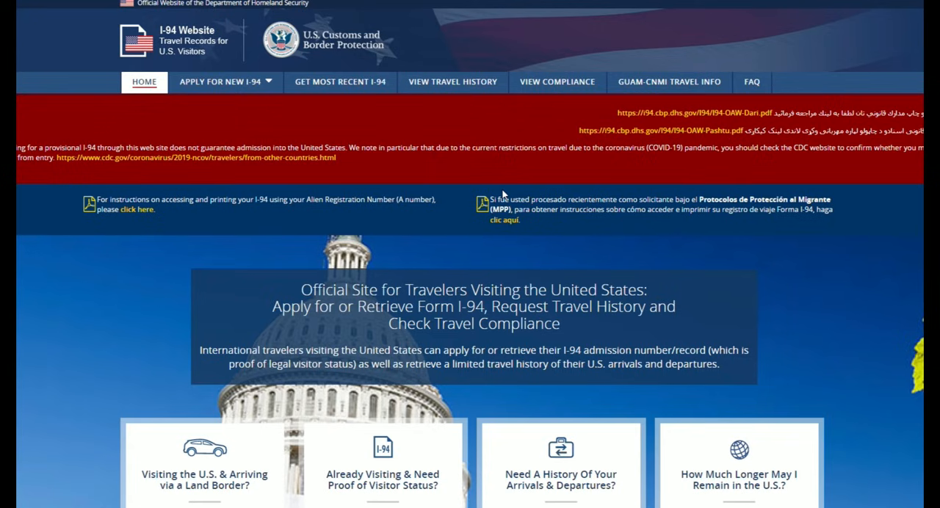
# - Open the lookup for the most recent I-94 and examine which traveler details it requires
pyautogui.scroll(-4, 504, 194)
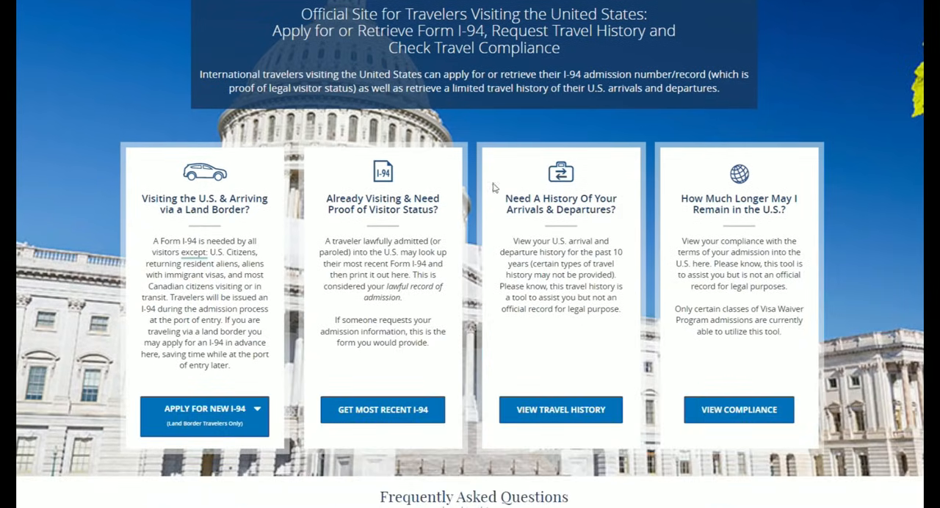
pyautogui.click(377, 412)
pyautogui.scroll(-3, 410, 393)
pyautogui.click(638, 473)
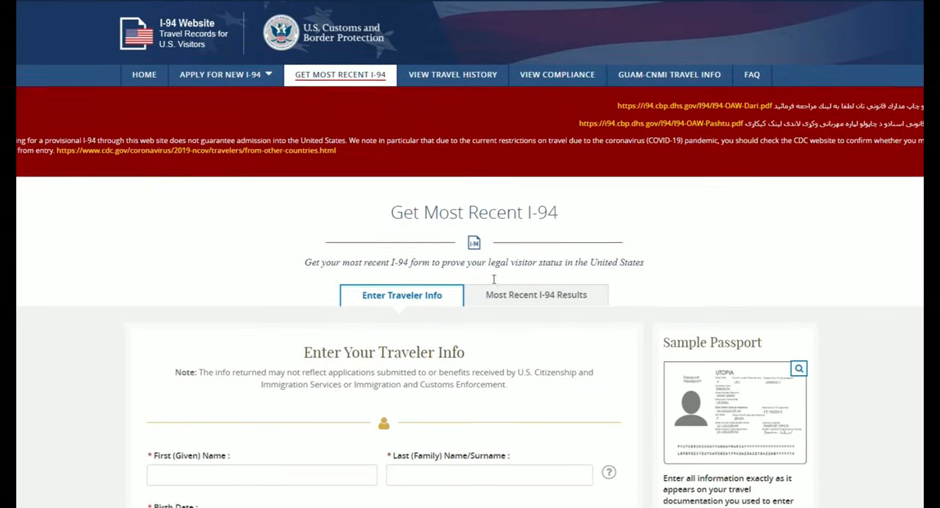
pyautogui.scroll(-3, 525, 362)
pyautogui.scroll(-1, 278, 230)
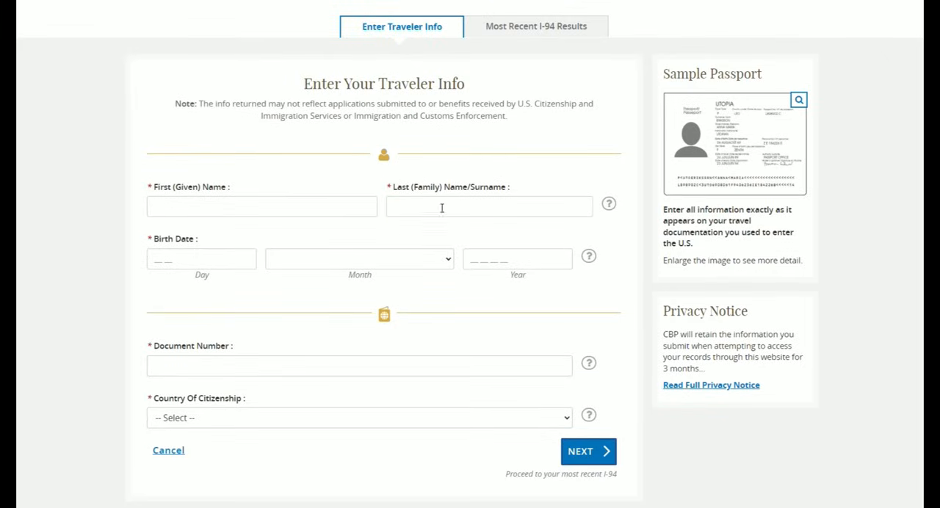
pyautogui.scroll(-1, 426, 218)
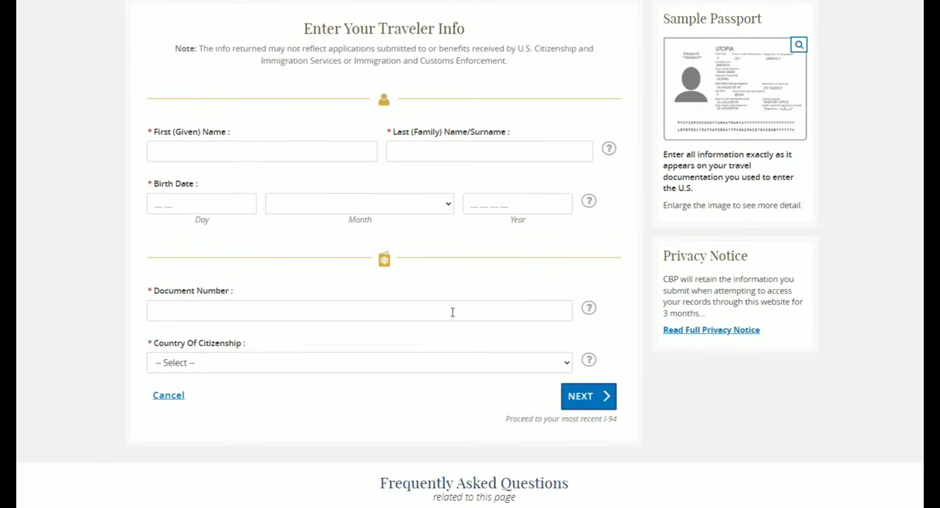
pyautogui.scroll(1, 430, 365)
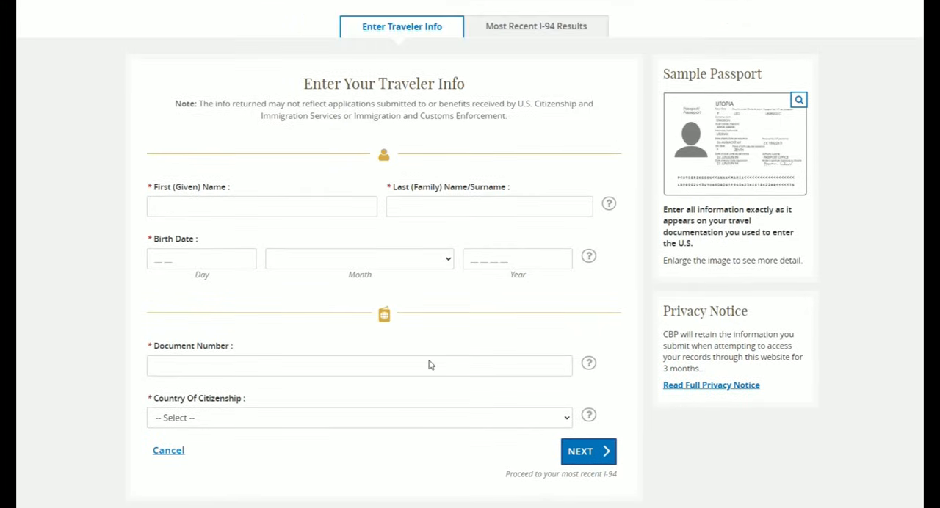
pyautogui.scroll(1, 517, 365)
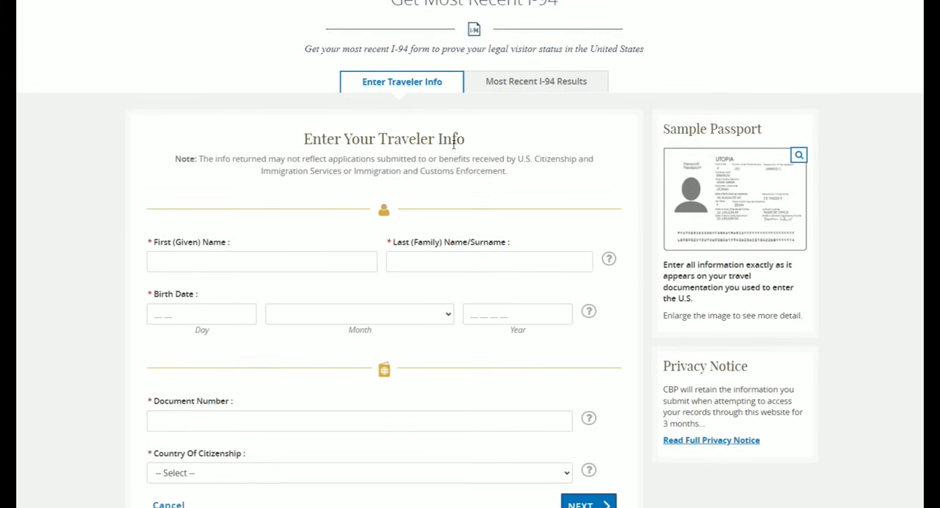
pyautogui.scroll(-1, 385, 368)
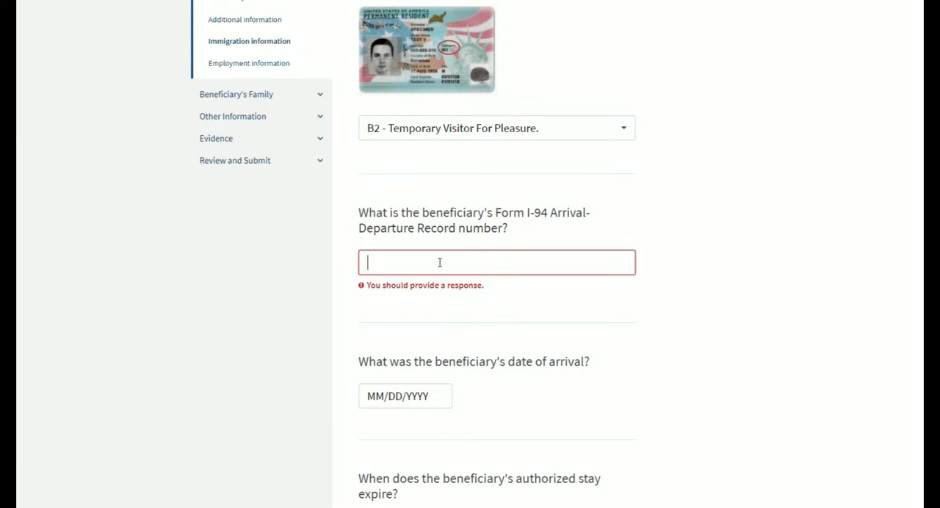
# - Back in the USCIS petition, enter the beneficiary's I-94 record number, arrival date 01/01/2022 and authorized stay expiration 06/01/2022
pyautogui.click(440, 262)
pyautogui.write('1234567N89')
pyautogui.scroll(-1, 359, 264)
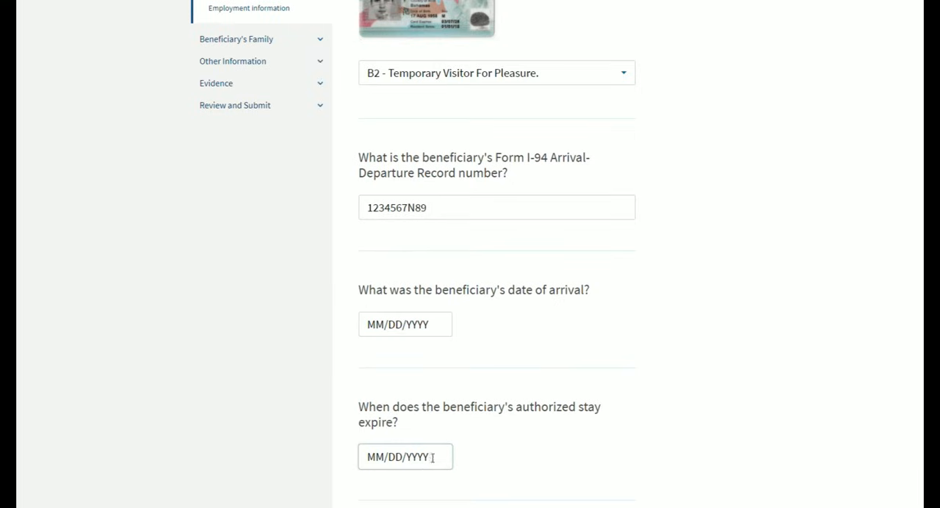
pyautogui.scroll(-1, 424, 306)
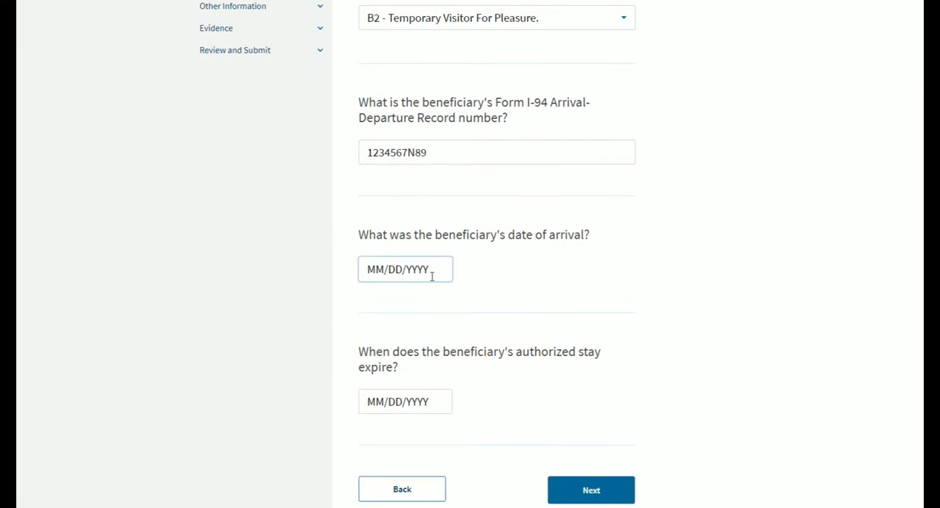
pyautogui.click(675, 291)
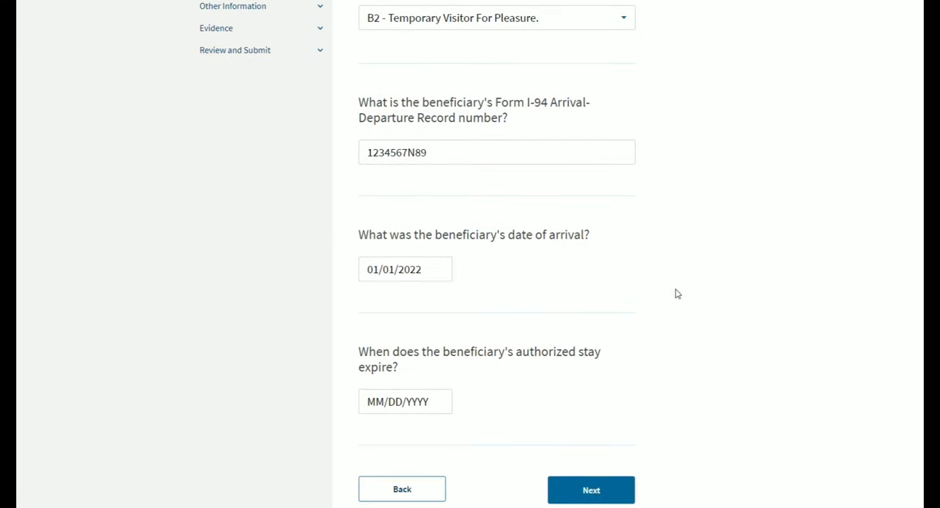
pyautogui.scroll(-1, 633, 288)
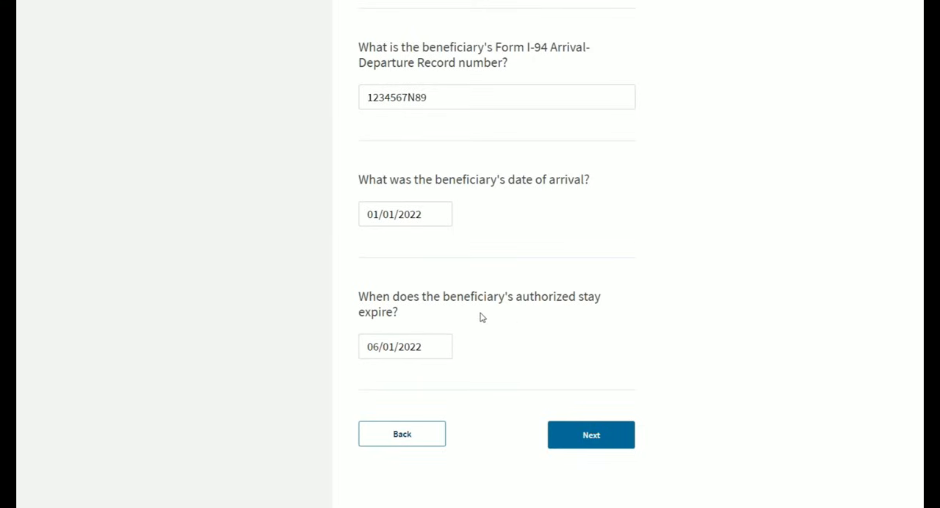
# - Clear the authorized stay expiration date, enter 06/01/2022 again and continue to the employment information
pyautogui.click(435, 354)
pyautogui.press('BackSpace')
pyautogui.press('BackSpace')
pyautogui.press('BackSpace')
pyautogui.press('BackSpace')
pyautogui.press('BackSpace')
pyautogui.press('BackSpace')
pyautogui.press('BackSpace')
pyautogui.press('BackSpace')
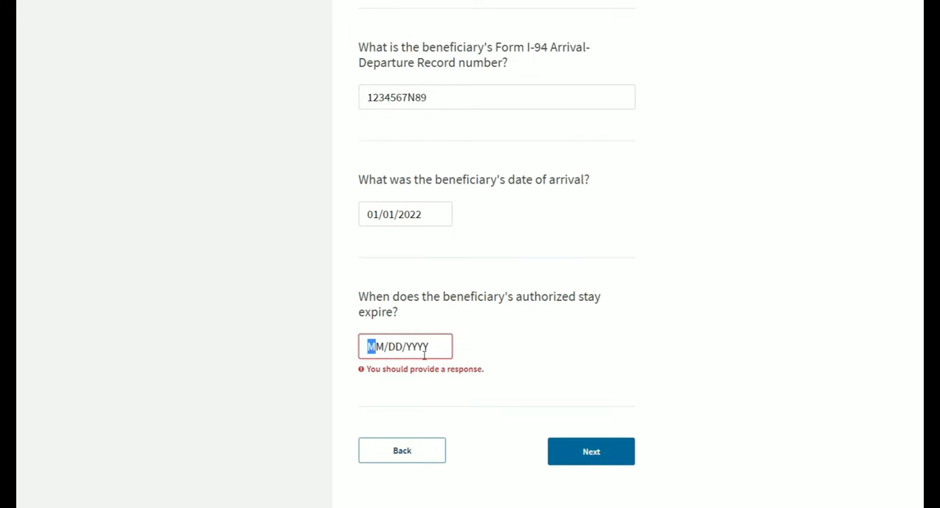
pyautogui.write('06/01/')
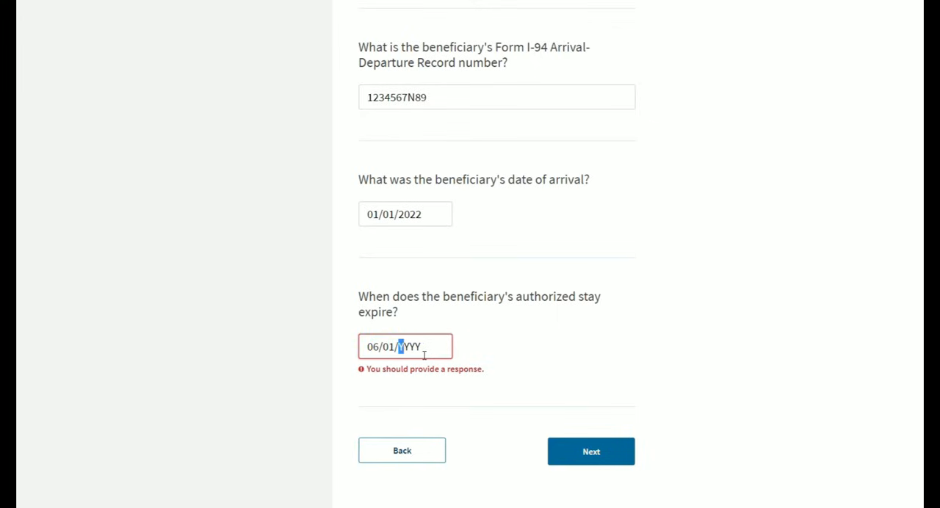
pyautogui.write('2022')
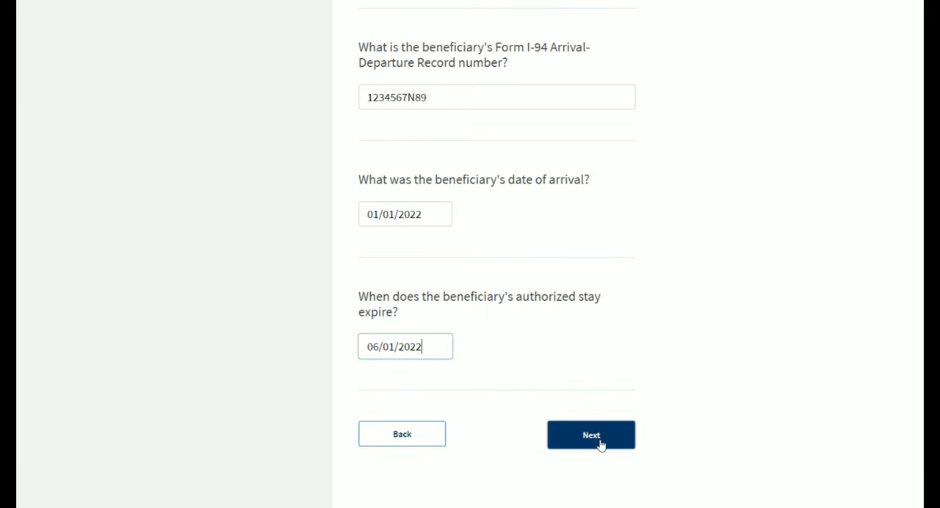
pyautogui.click(599, 439)
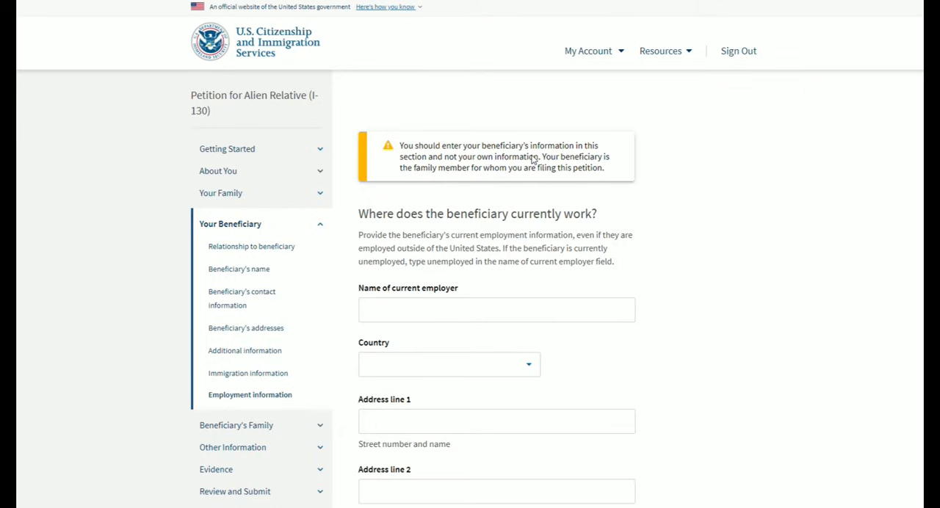
# - Enter UNEMPLOYED as the beneficiary's current employer, leave the address and start date blank, and continue to the beneficiary's family section
pyautogui.scroll(-1, 534, 160)
pyautogui.write('UNEMPLOYED')
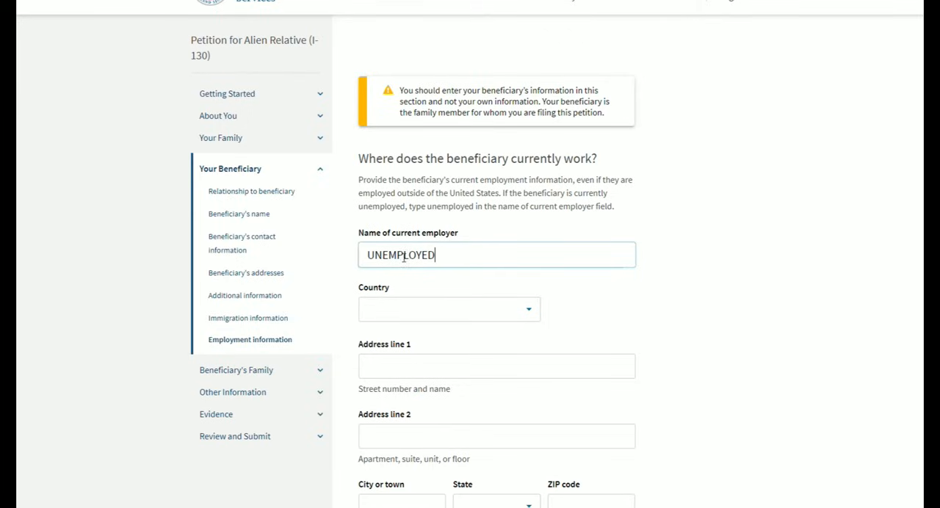
pyautogui.scroll(-2, 670, 268)
pyautogui.scroll(1, 636, 136)
pyautogui.click(537, 215)
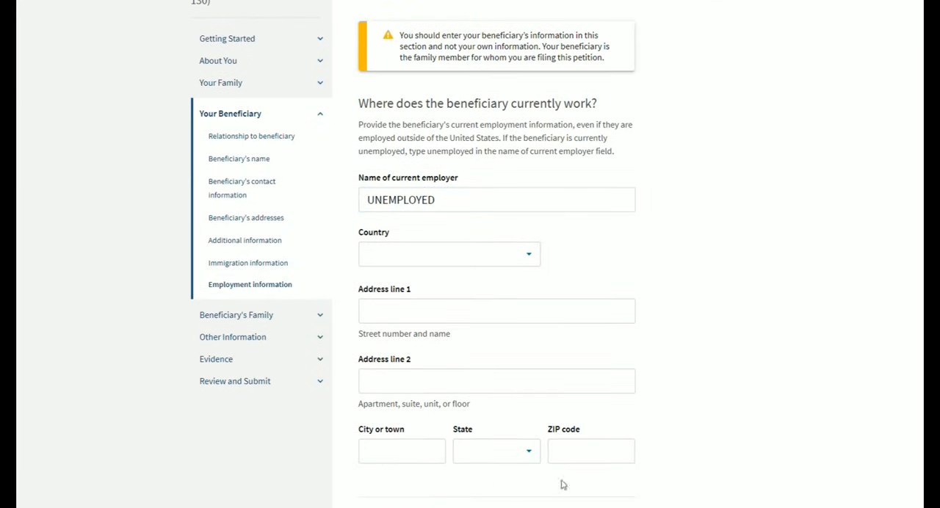
pyautogui.click(529, 190)
pyautogui.scroll(-5, 514, 189)
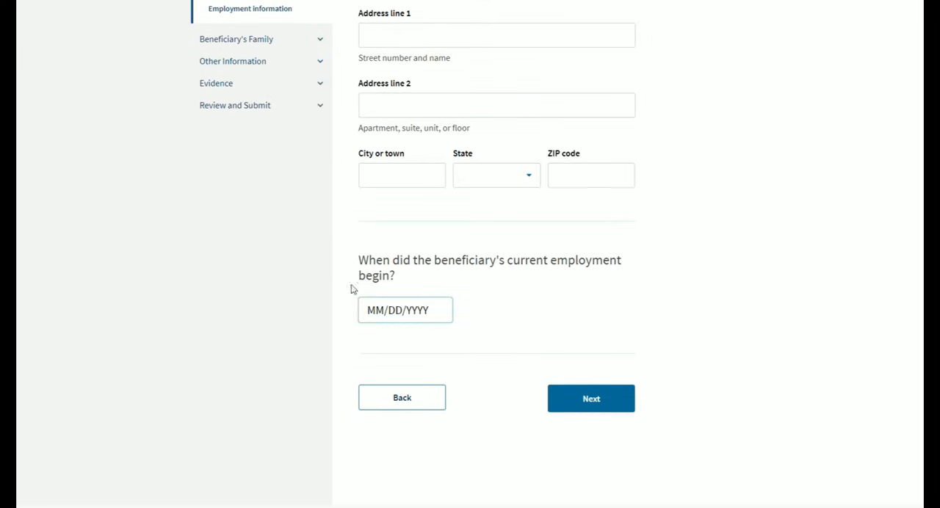
pyautogui.scroll(1, 518, 346)
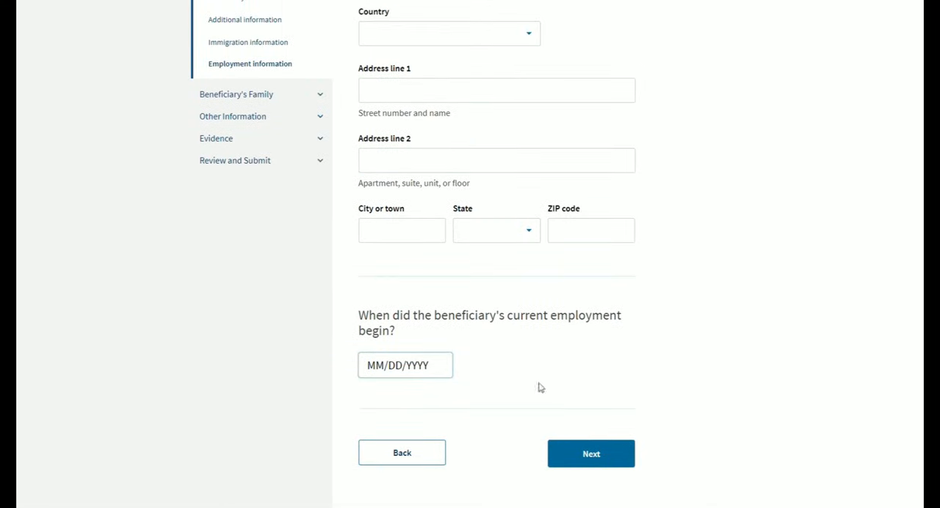
pyautogui.click(591, 455)
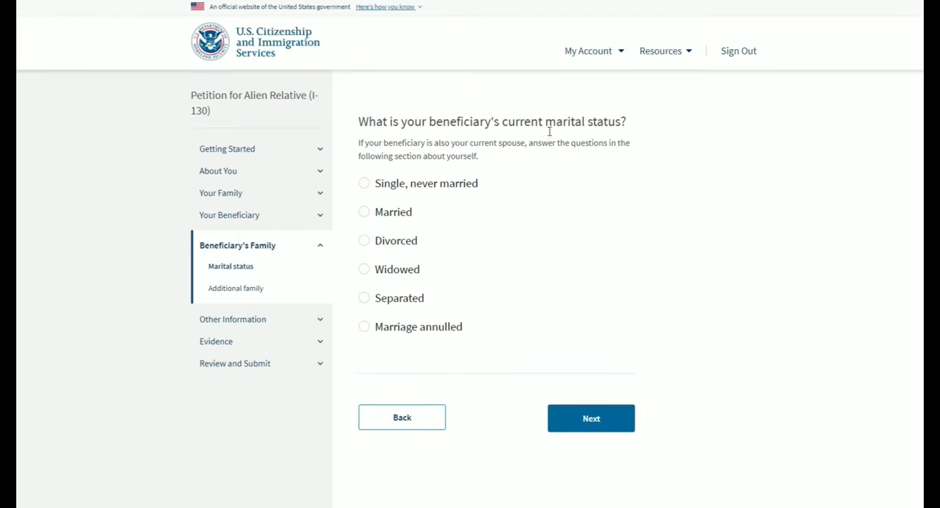
# - Set the beneficiary's marital status to Married with 2 marriages in total and continue to the current spouse details
pyautogui.click(365, 212)
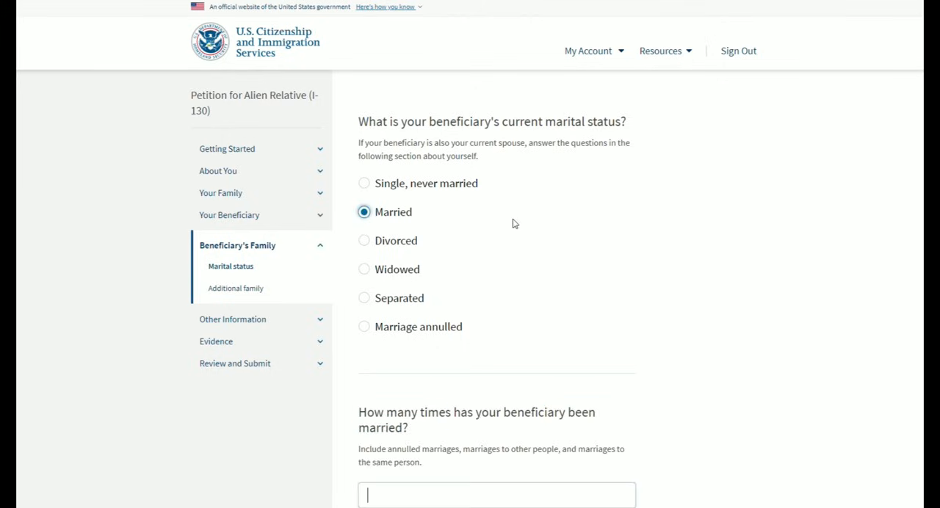
pyautogui.scroll(-1, 500, 206)
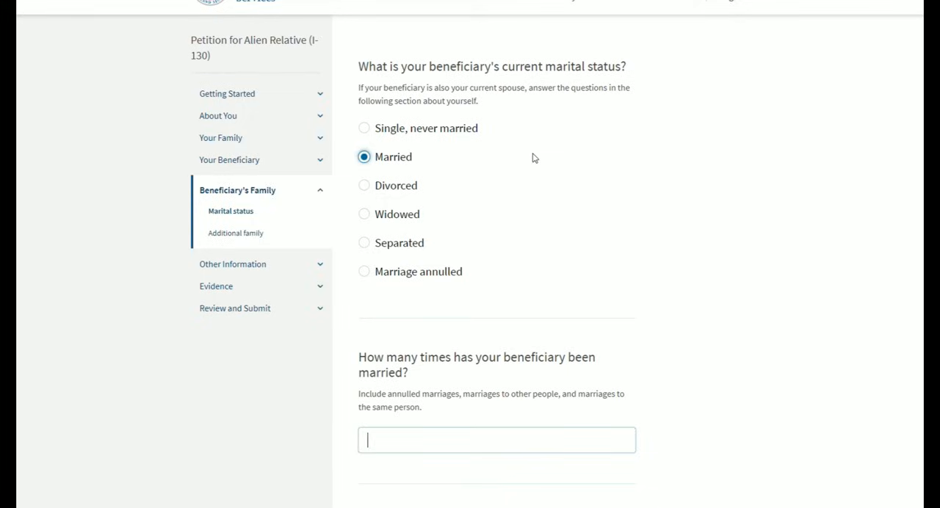
pyautogui.scroll(-2, 534, 158)
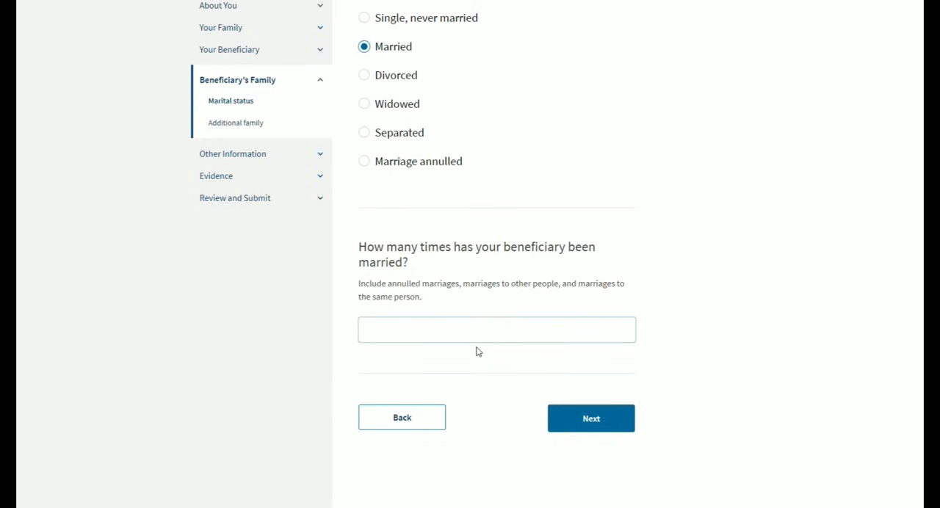
pyautogui.write('2')
pyautogui.click(601, 432)
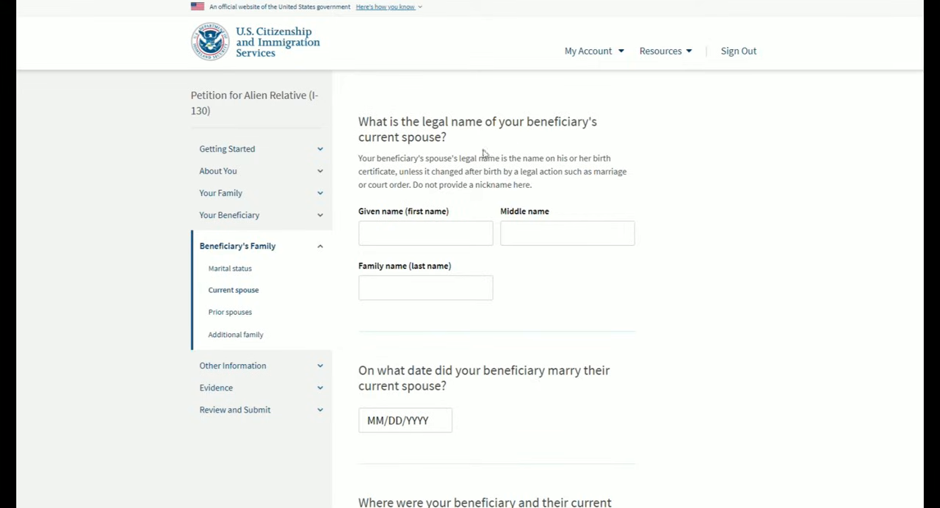
# - Enter the current spouse's name, marriage date 06/01/2022 and place BOSTON, United States, leave the last marriage's end date blank, and continue
pyautogui.click(438, 243)
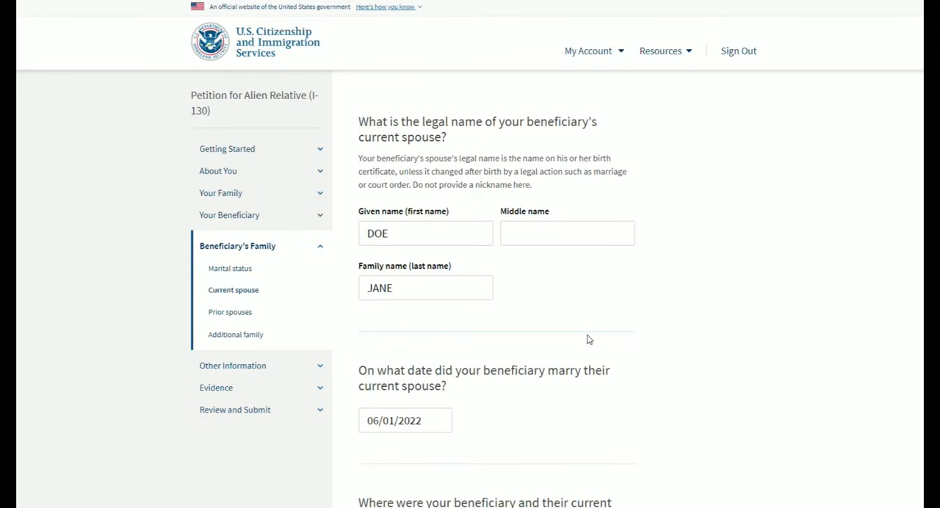
pyautogui.scroll(-6, 587, 339)
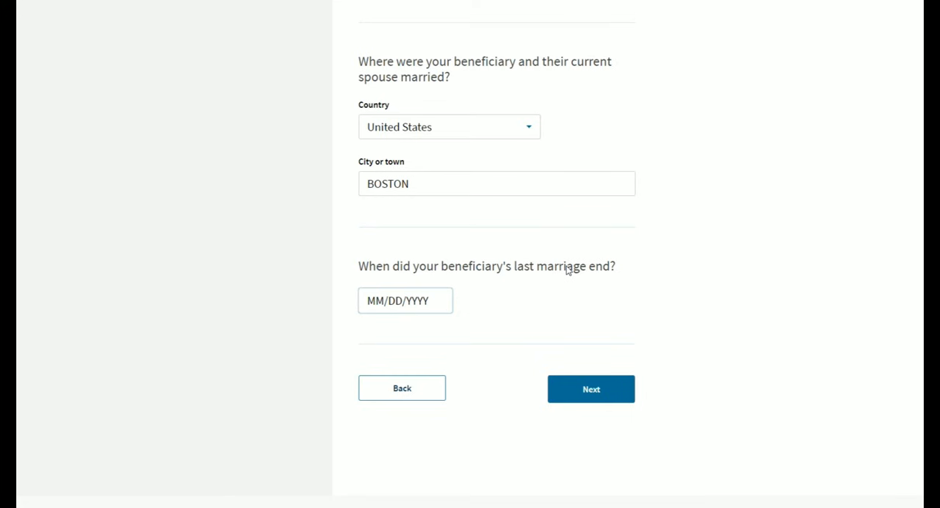
pyautogui.scroll(5, 570, 270)
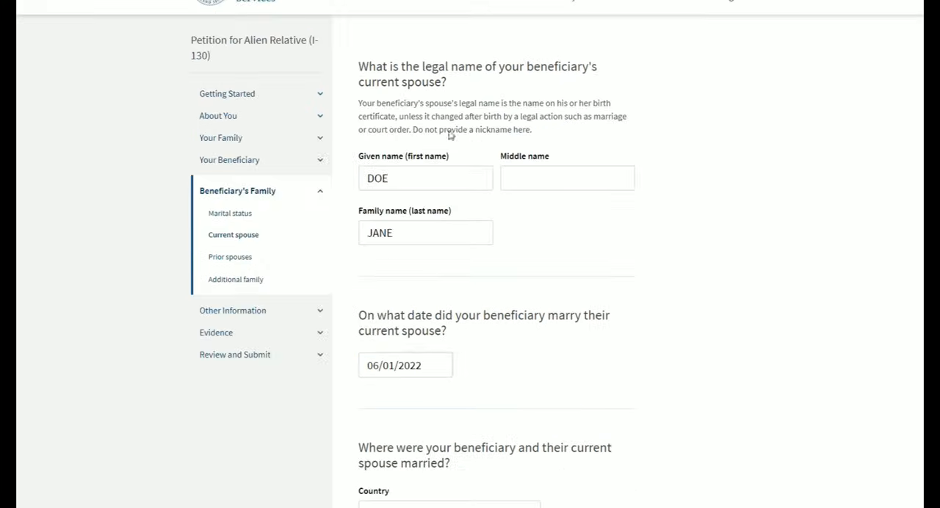
pyautogui.scroll(-5, 547, 279)
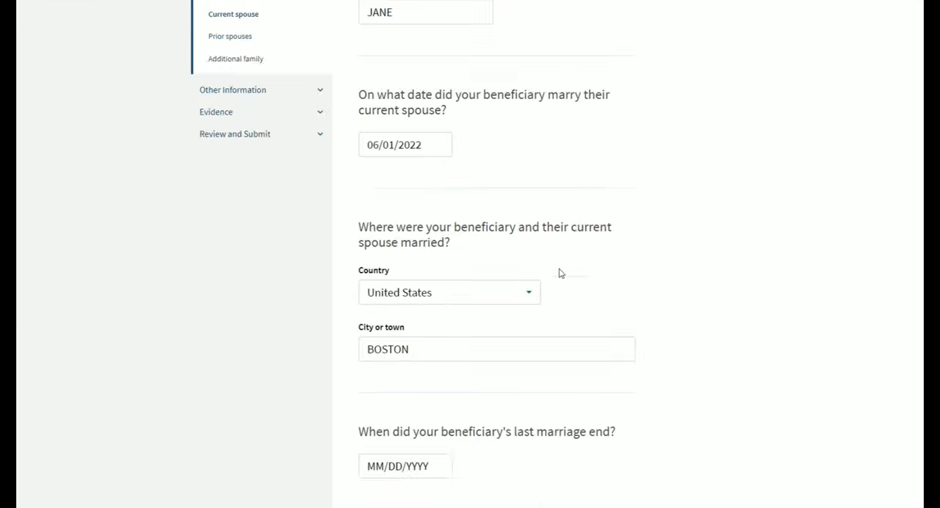
pyautogui.scroll(-1, 552, 281)
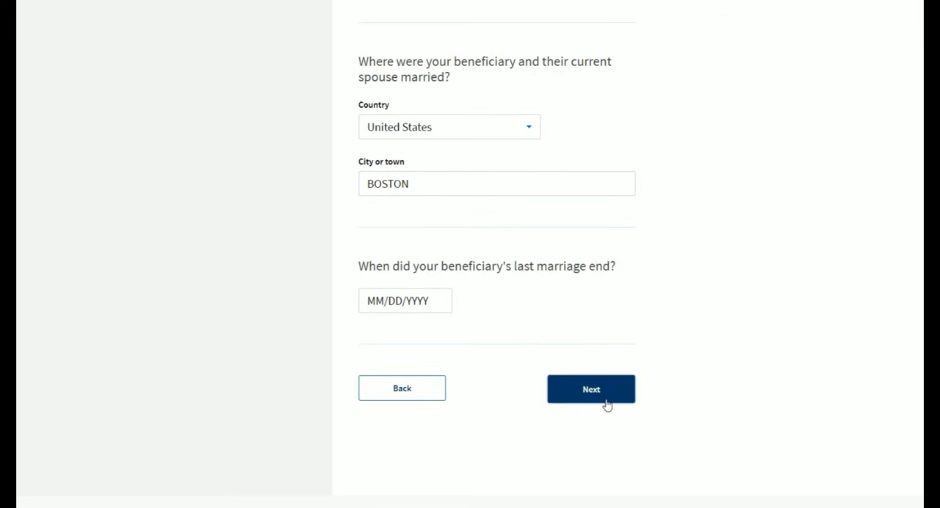
pyautogui.click(606, 406)
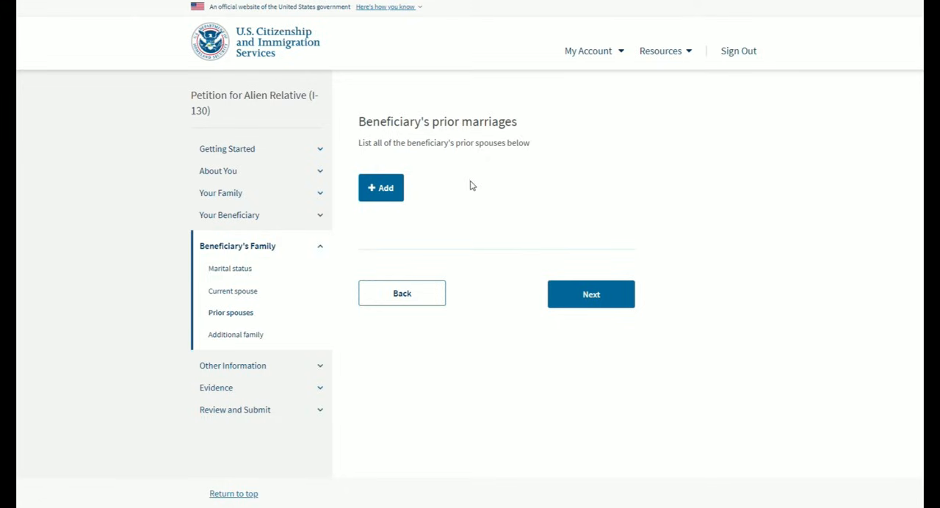
# - Add the beneficiary's prior marriage with the former spouse's name and the date 04/01/2015, and continue to the additional family section
pyautogui.click(391, 189)
pyautogui.scroll(-1, 463, 217)
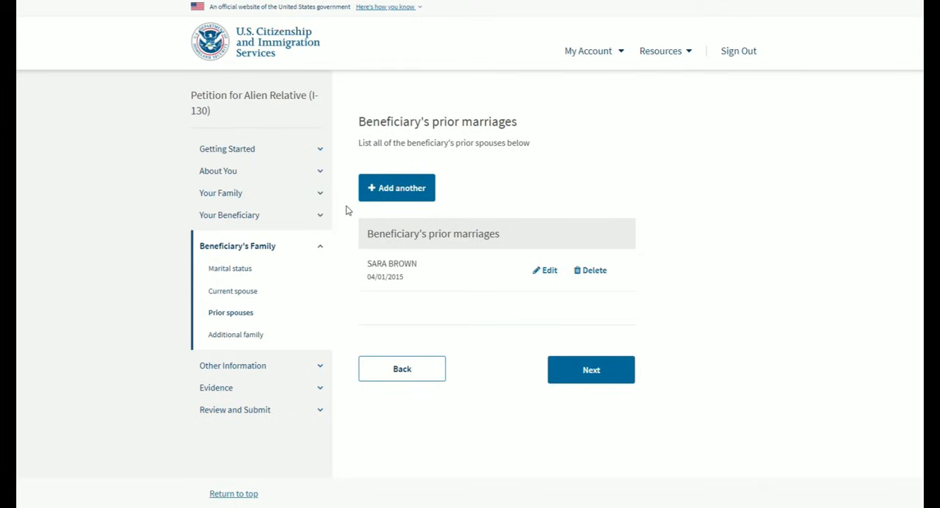
pyautogui.click(584, 371)
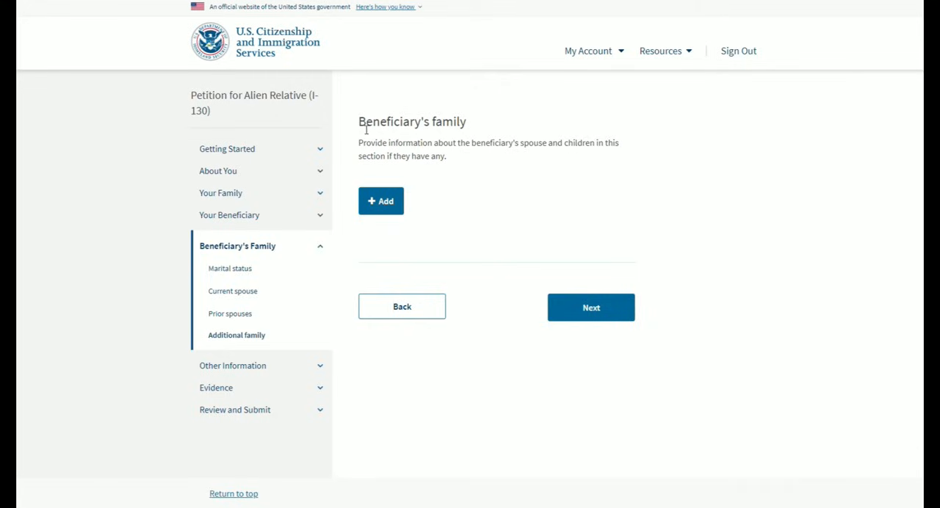
# - Add the petitioner to the beneficiary's family list with the relationship Spouse and continue to the adjustment of status questions
pyautogui.moveTo(521, 147); pyautogui.dragTo(556, 149)
pyautogui.click(609, 150)
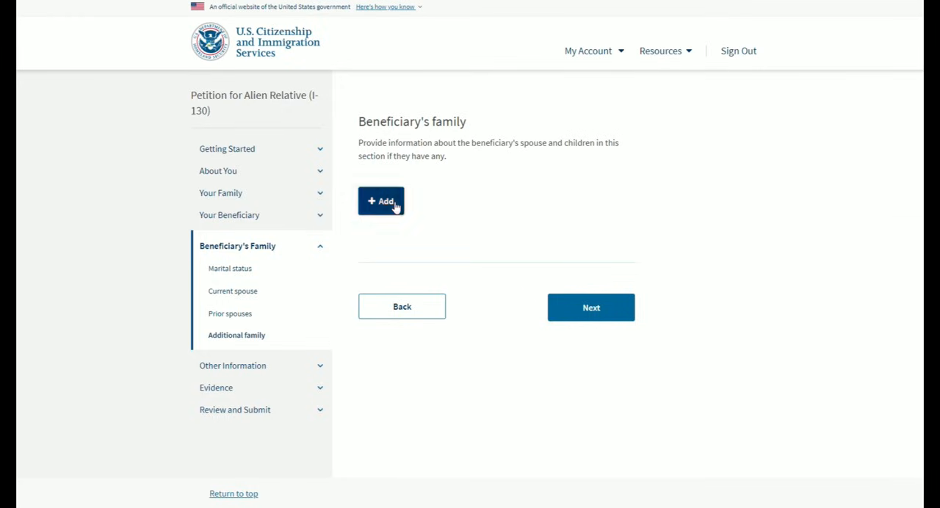
pyautogui.click(382, 201)
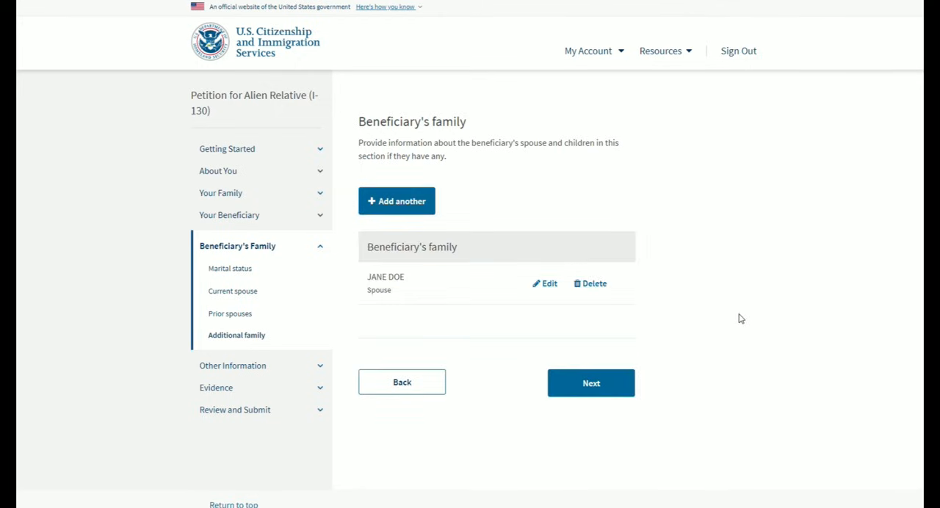
pyautogui.click(600, 391)
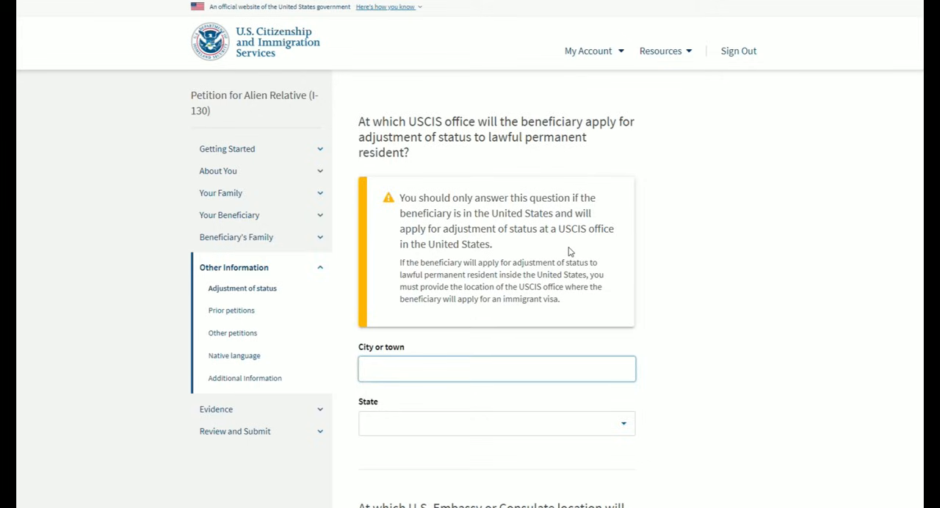
# - Enter BOSTON, Massachusetts as the USCIS office where the beneficiary will apply for adjustment of status
pyautogui.scroll(-4, 731, 159)
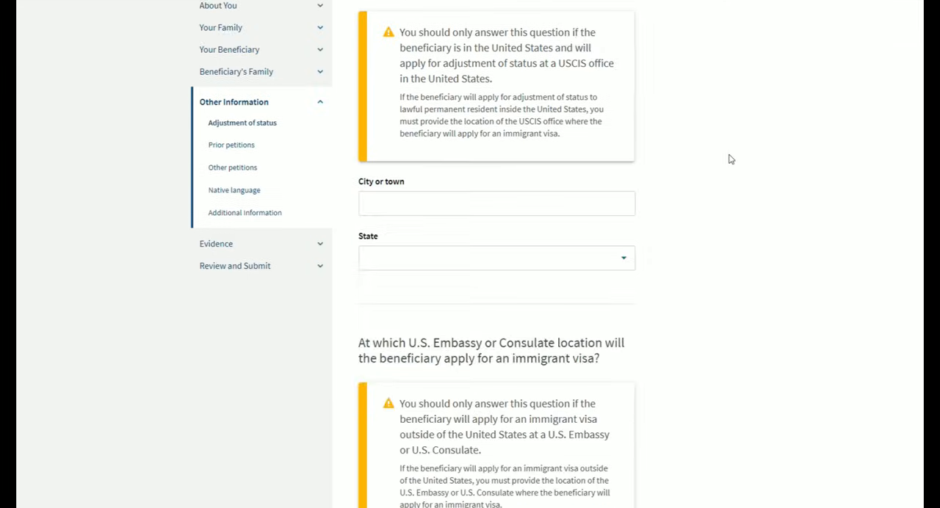
pyautogui.scroll(3, 731, 159)
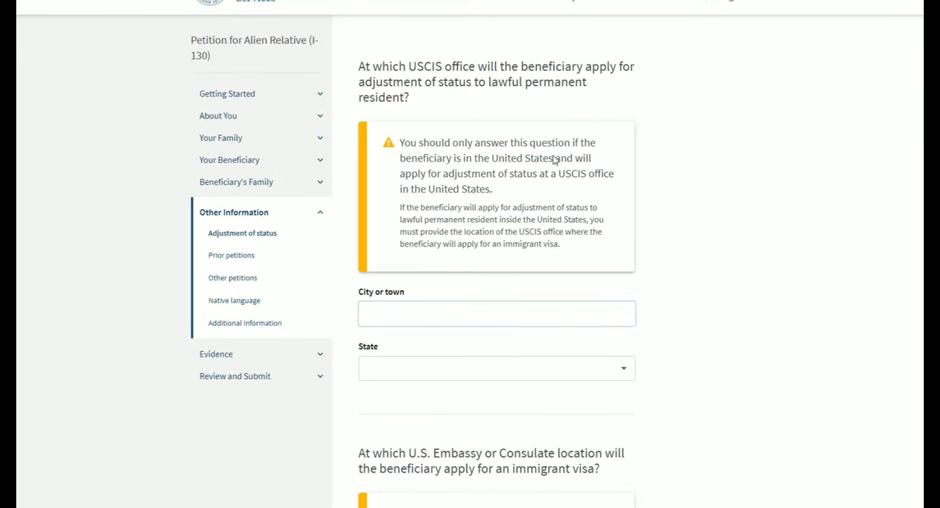
pyautogui.moveTo(402, 178); pyautogui.dragTo(542, 184)
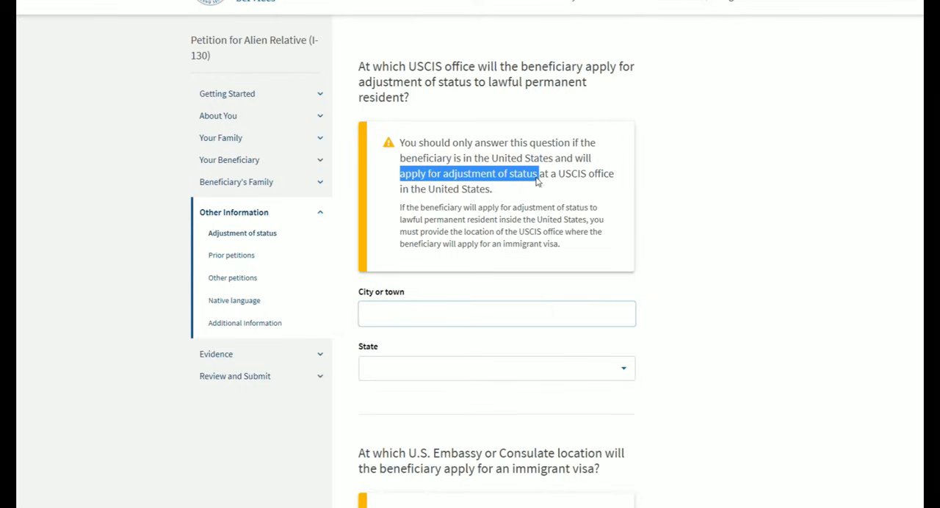
pyautogui.click(540, 183)
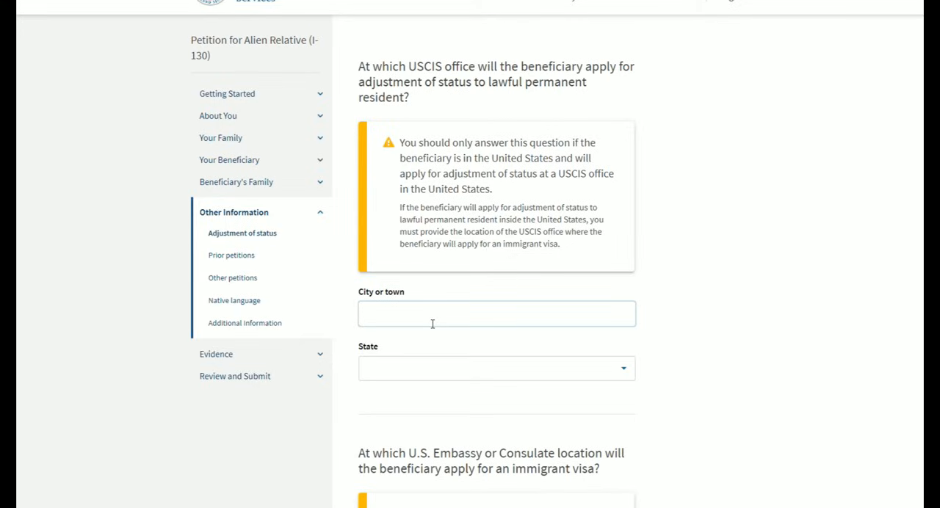
pyautogui.write('Bo')
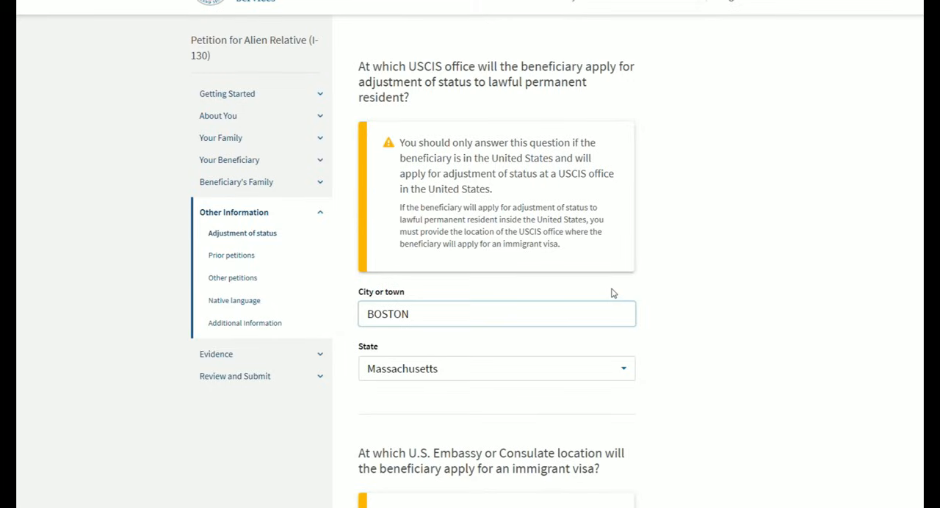
pyautogui.click(658, 282)
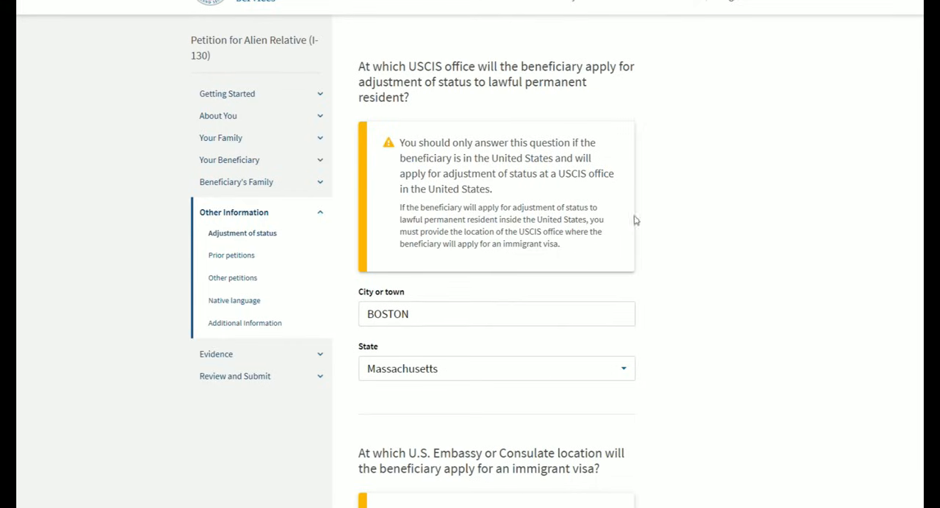
# - Review the U.S. Embassy or Consulate question, leave its country, city and province blank, and continue to the prior petitions
pyautogui.scroll(-5, 656, 228)
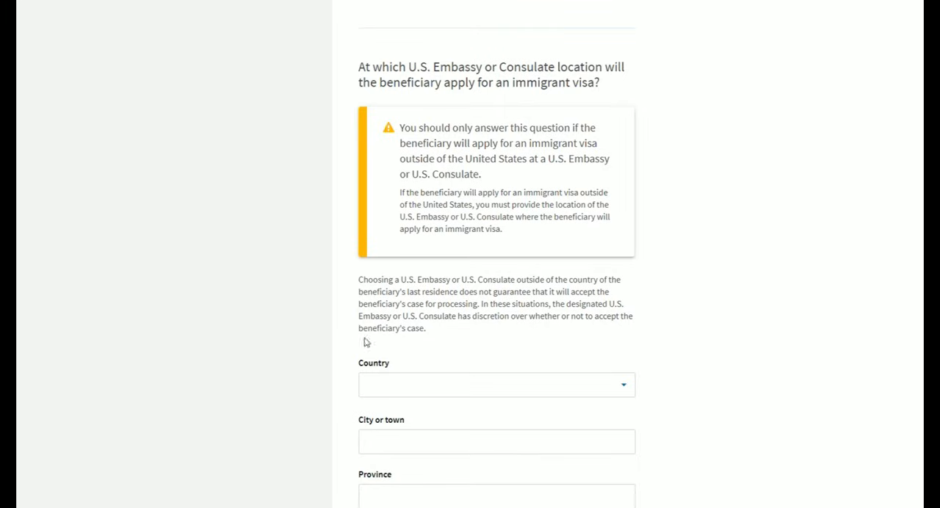
pyautogui.moveTo(360, 66); pyautogui.dragTo(615, 84)
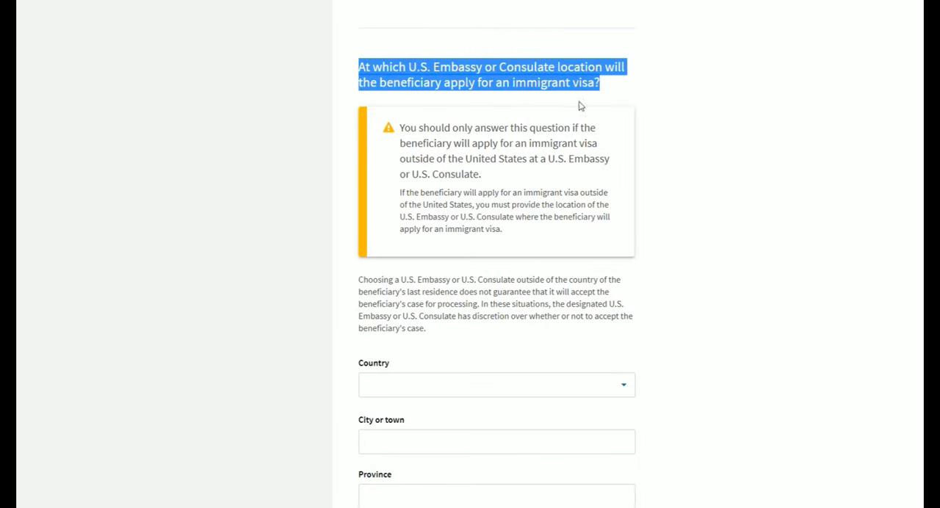
pyautogui.click(609, 91)
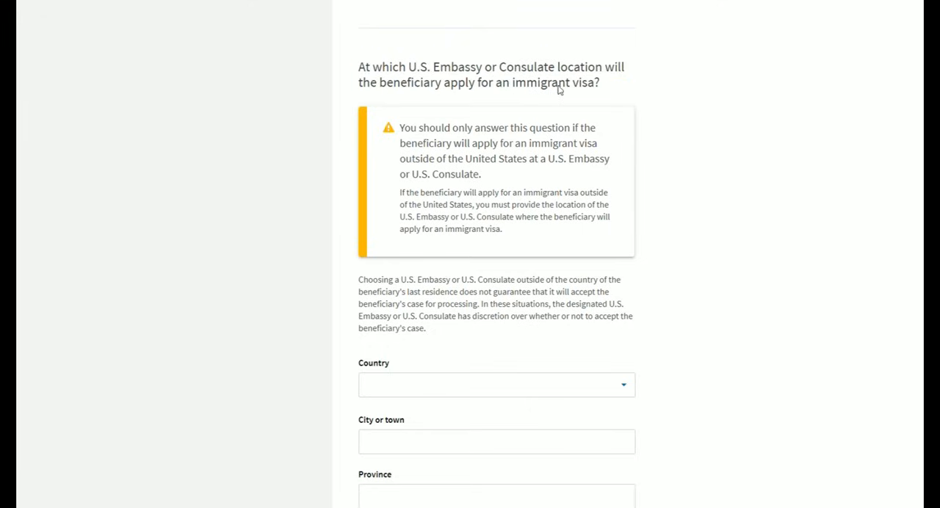
pyautogui.scroll(-2, 602, 111)
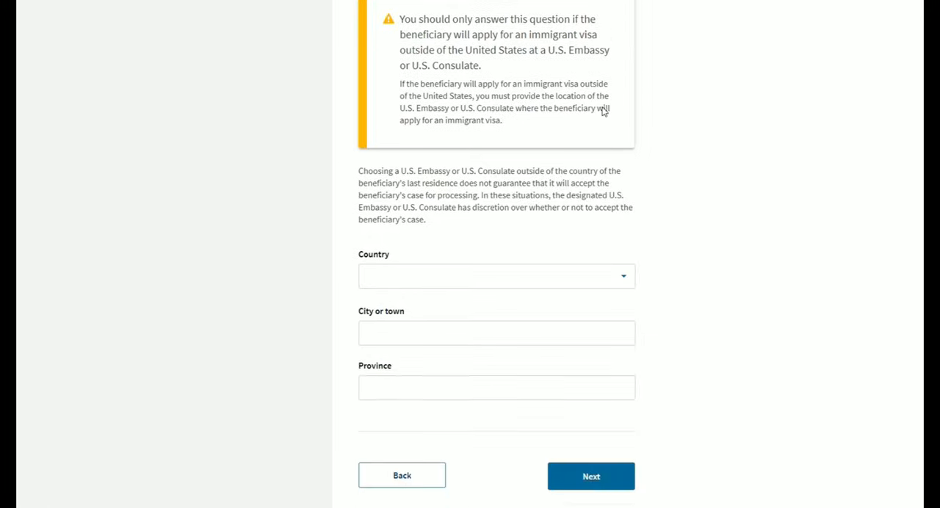
pyautogui.scroll(-1, 579, 191)
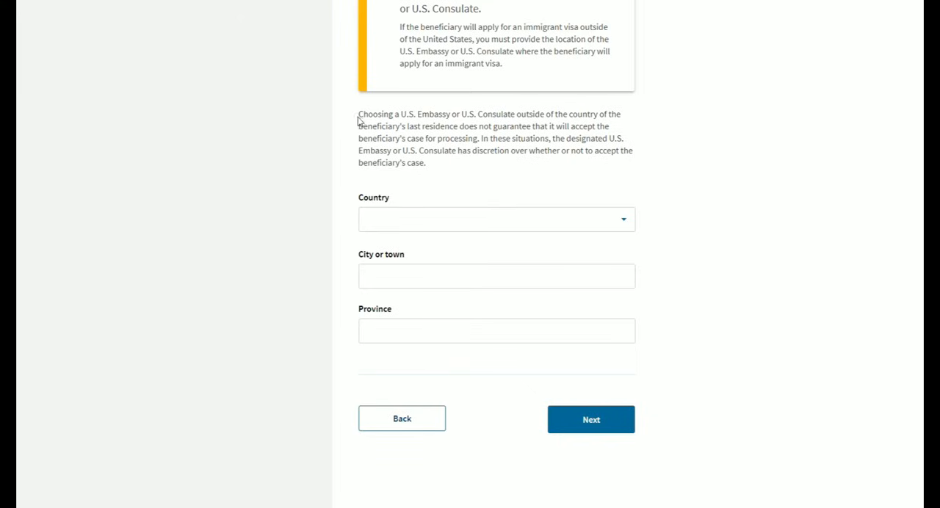
pyautogui.moveTo(359, 119); pyautogui.dragTo(546, 130)
pyautogui.click(547, 133)
pyautogui.click(604, 426)
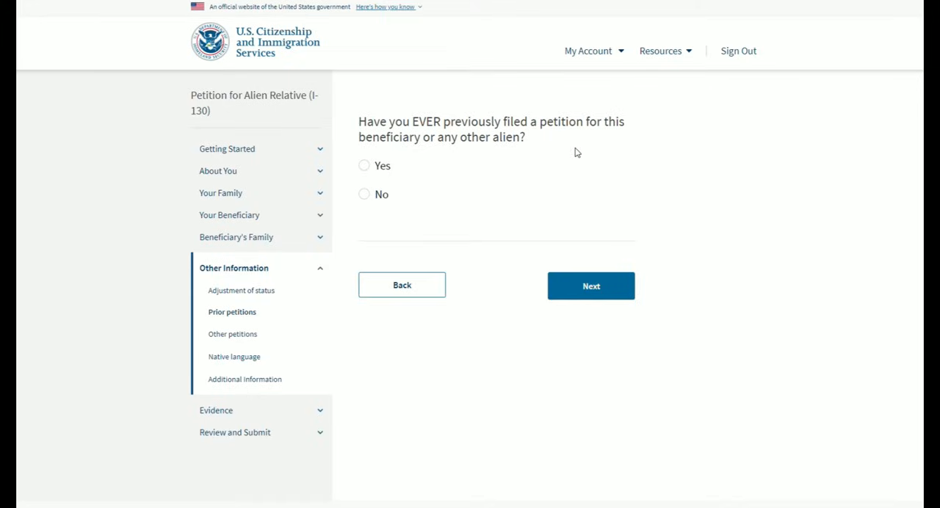
# - Answer Yes to having previously filed a petition for this beneficiary or another alien and continue to its details
pyautogui.click(471, 165)
pyautogui.click(609, 300)
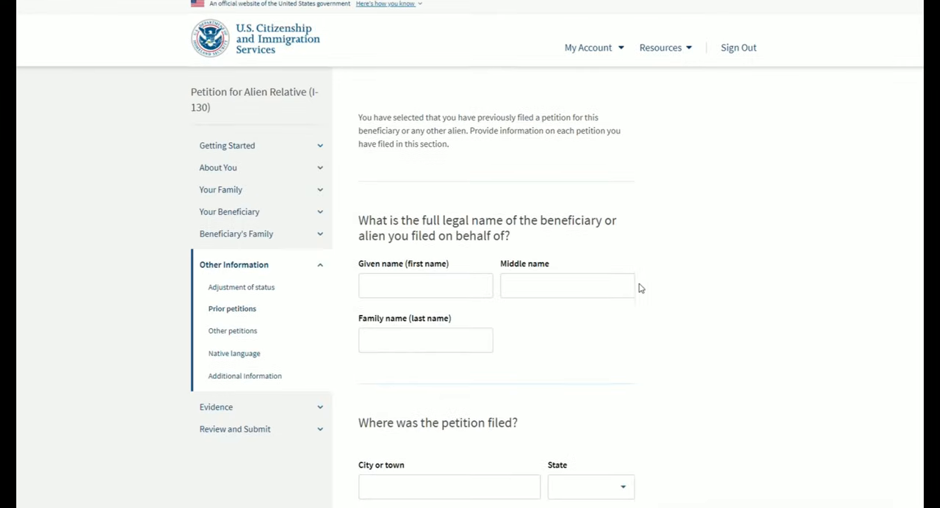
# - Examine which details the prior petition page requires: the alien's name, the filing place and date, and the result
pyautogui.scroll(-1, 639, 289)
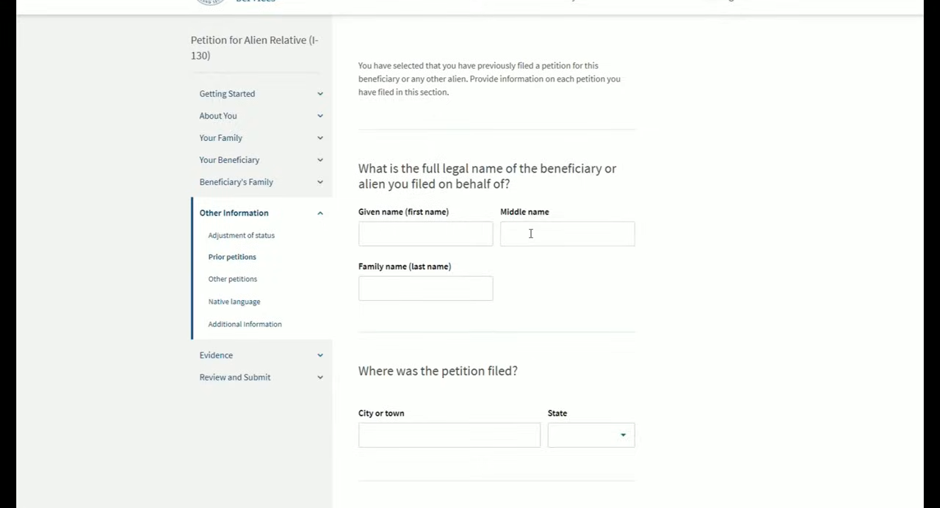
pyautogui.scroll(-2, 529, 233)
pyautogui.scroll(-2, 526, 233)
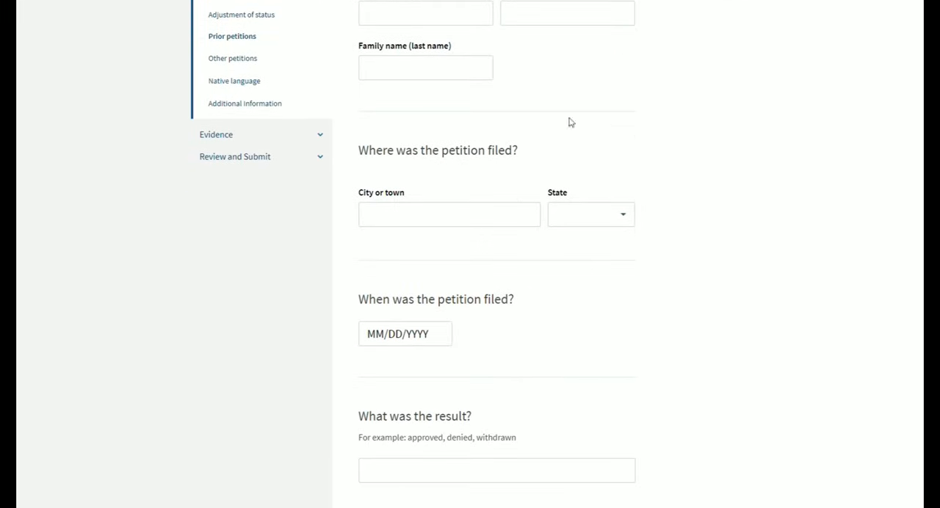
pyautogui.scroll(-2, 585, 226)
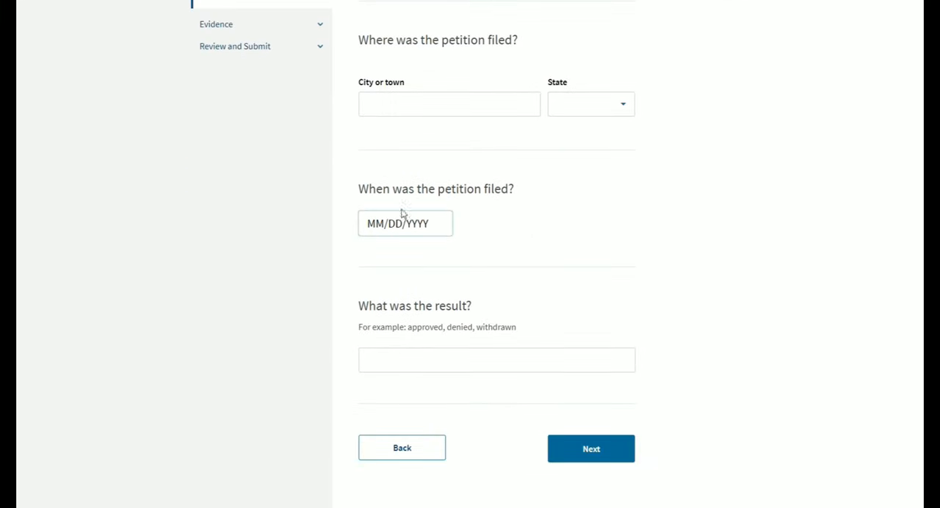
pyautogui.scroll(-2, 466, 275)
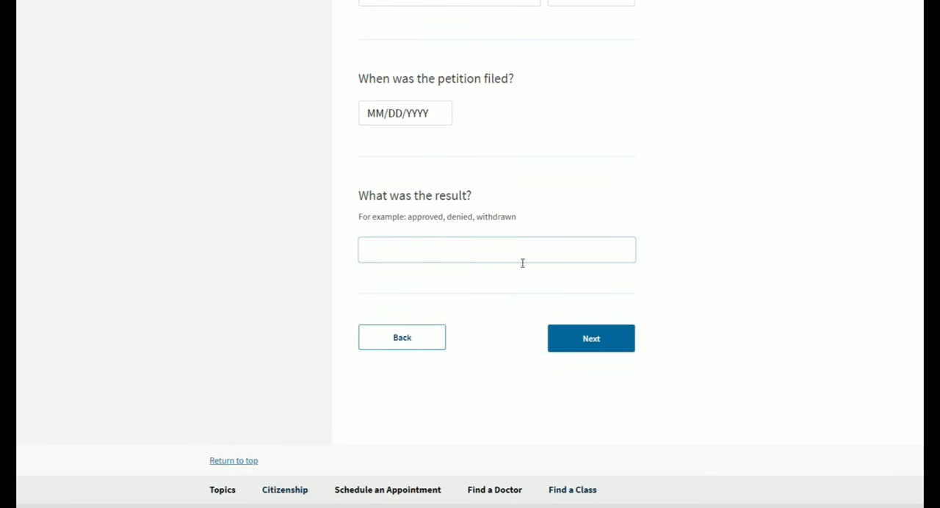
pyautogui.scroll(7, 510, 250)
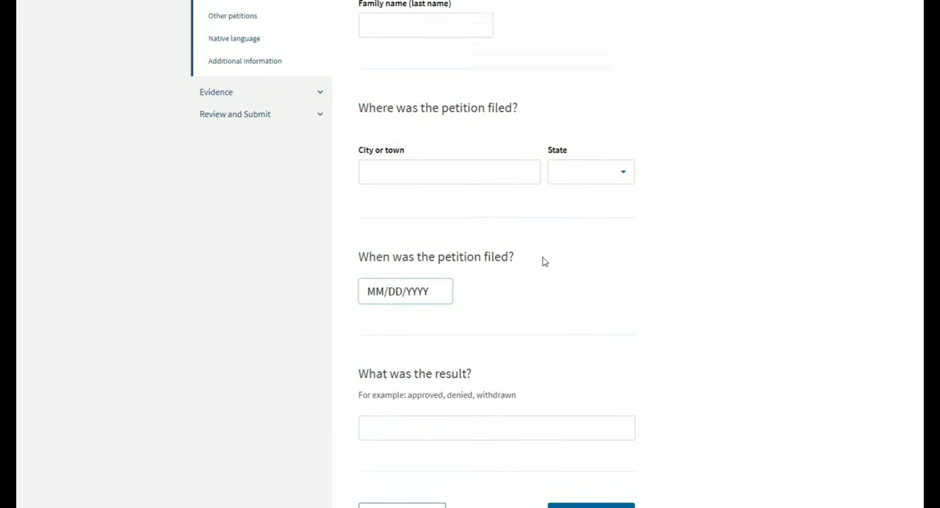
pyautogui.scroll(-5, 542, 290)
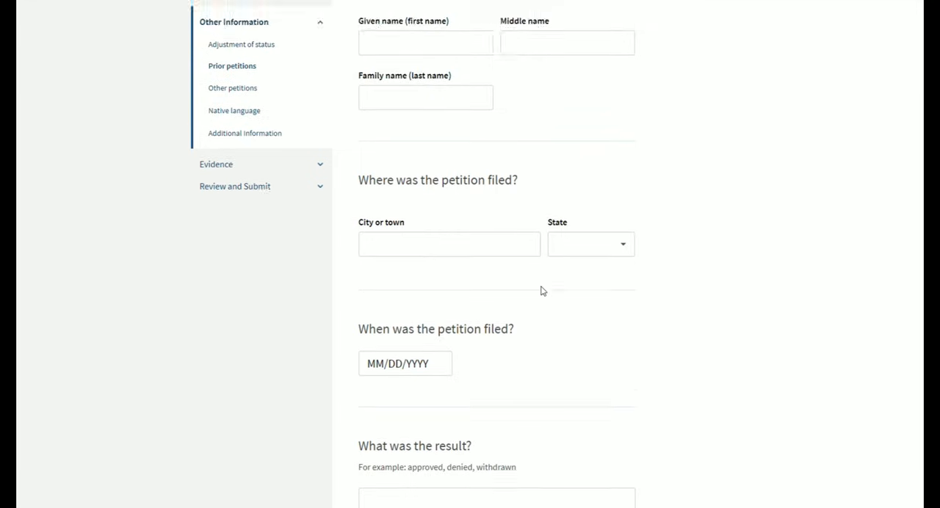
pyautogui.scroll(5, 542, 291)
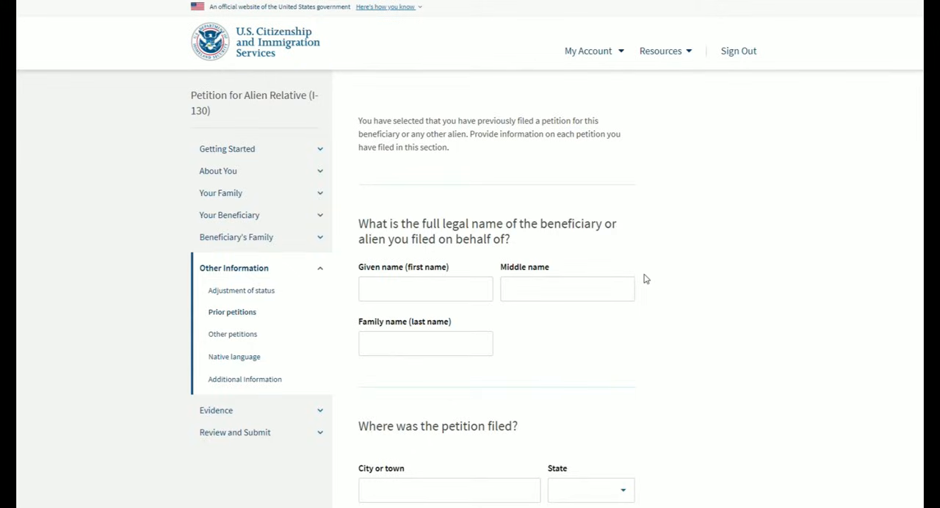
# - Return to the prior petition question and change the answer to No for ever having filed for this beneficiary or any other alien
pyautogui.scroll(-5, 645, 278)
pyautogui.scroll(-2, 646, 279)
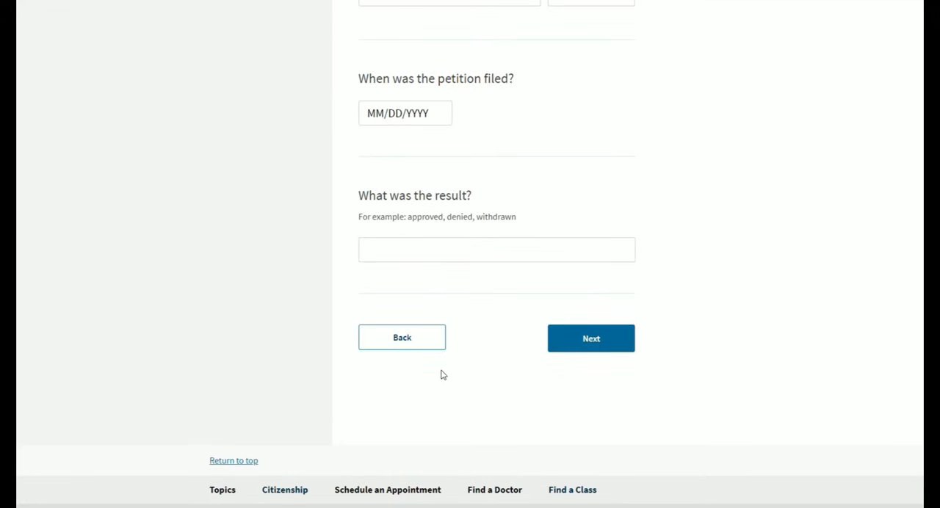
pyautogui.click(420, 344)
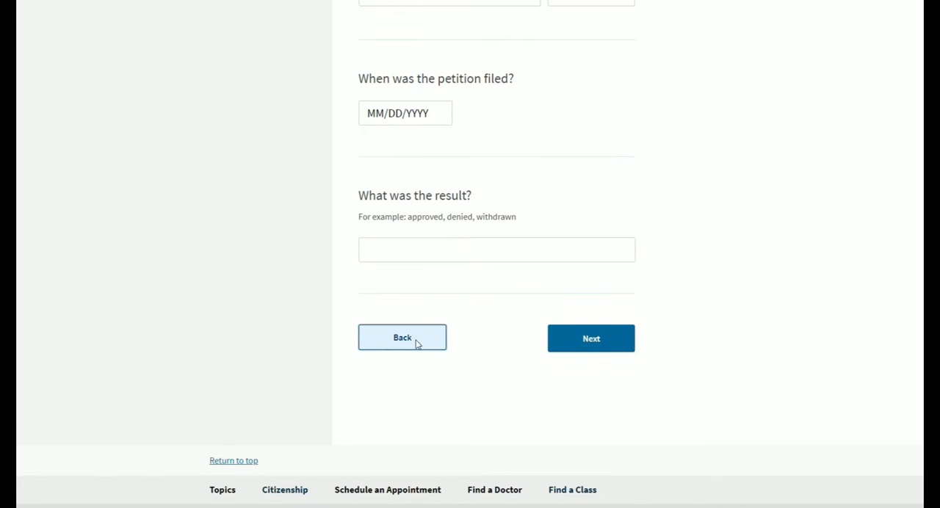
pyautogui.click(367, 195)
pyautogui.moveTo(541, 124); pyautogui.dragTo(603, 131)
pyautogui.click(591, 132)
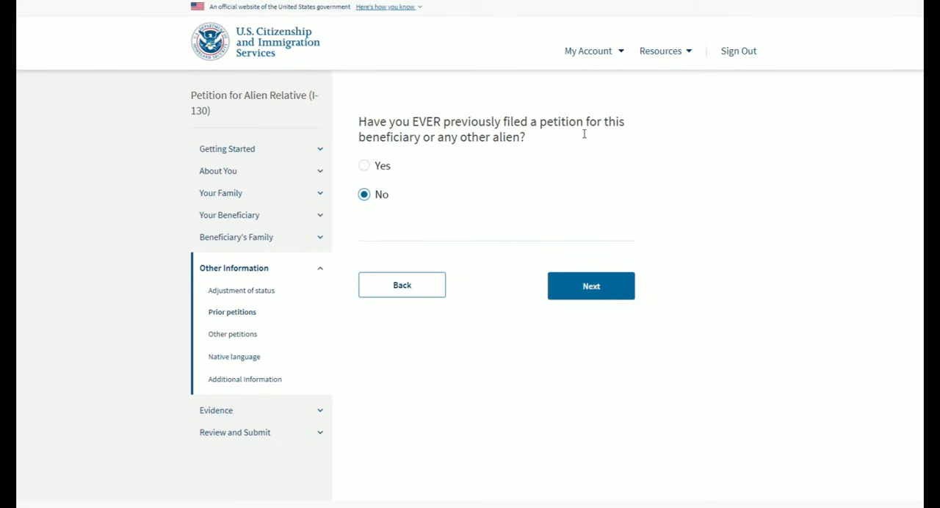
pyautogui.moveTo(541, 125); pyautogui.dragTo(586, 136)
pyautogui.click(578, 138)
# - Continue past the prior petitions and list no separate petitions for other relatives, proceeding to the native language page
pyautogui.click(598, 292)
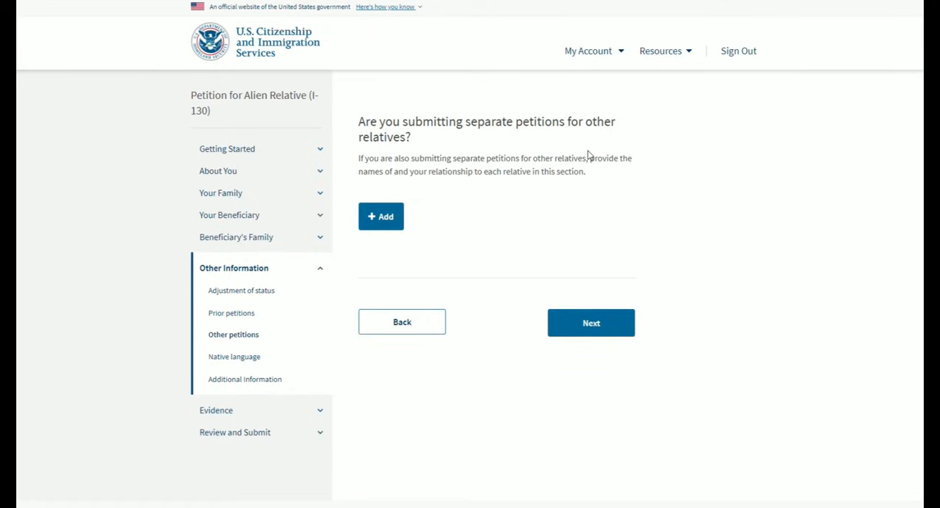
pyautogui.click(388, 219)
pyautogui.click(590, 332)
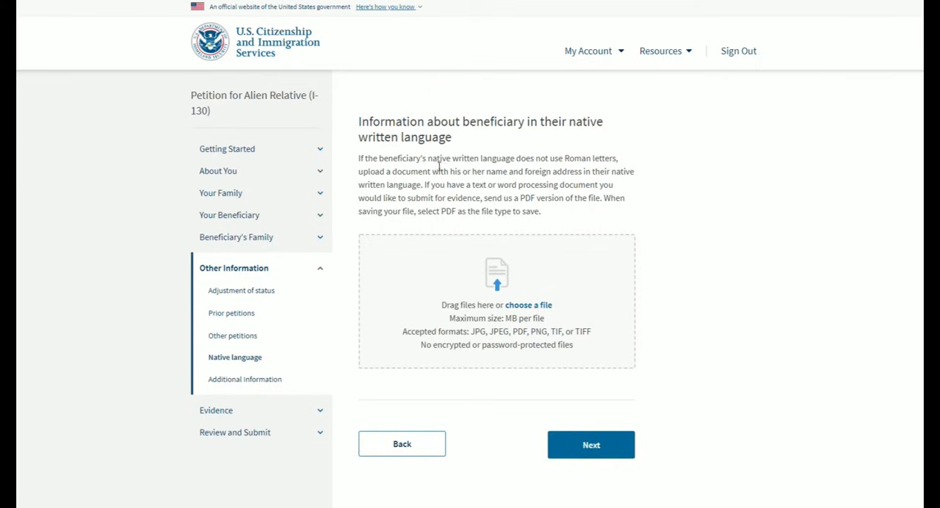
# - Upload the Native Language Info..pdf giving the beneficiary's name and foreign address in their native writing, and continue to Additional Information
pyautogui.moveTo(429, 159); pyautogui.dragTo(621, 161)
pyautogui.click(616, 163)
pyautogui.click(590, 164)
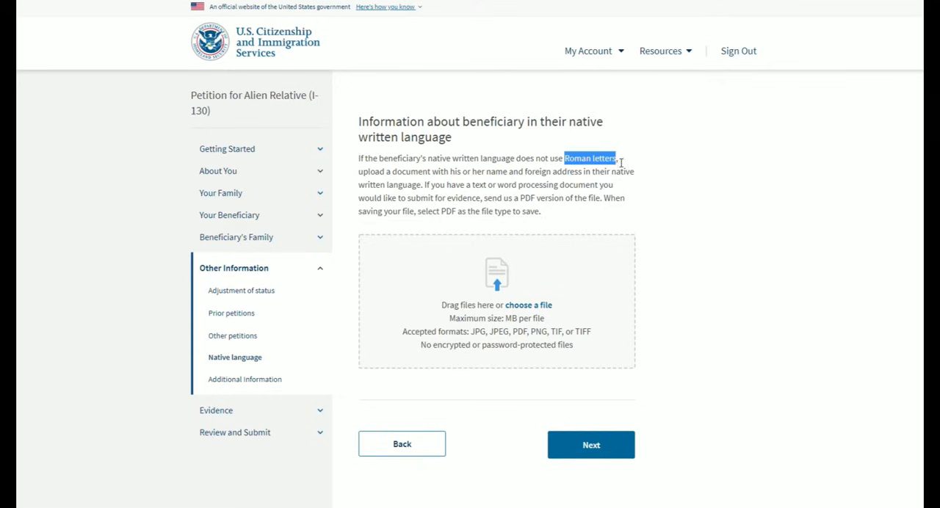
pyautogui.click(573, 214)
pyautogui.moveTo(358, 119); pyautogui.dragTo(572, 227)
pyautogui.click(558, 208)
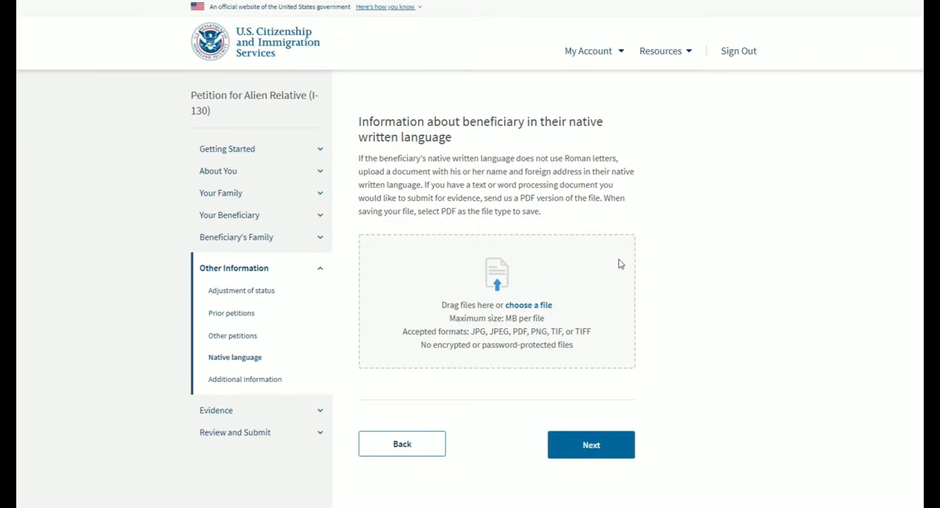
pyautogui.moveTo(566, 160); pyautogui.dragTo(621, 168)
pyautogui.click(661, 183)
pyautogui.moveTo(487, 177); pyautogui.dragTo(421, 188)
pyautogui.click(509, 210)
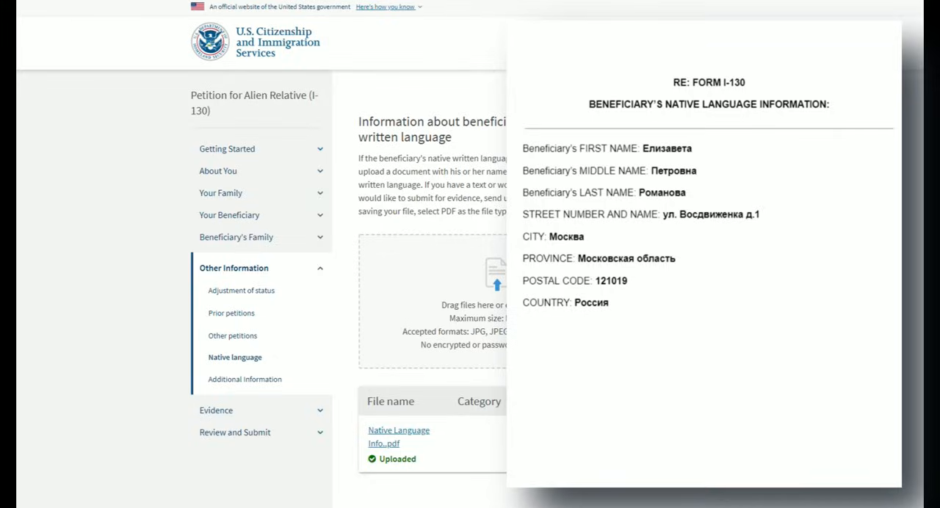
pyautogui.click(603, 402)
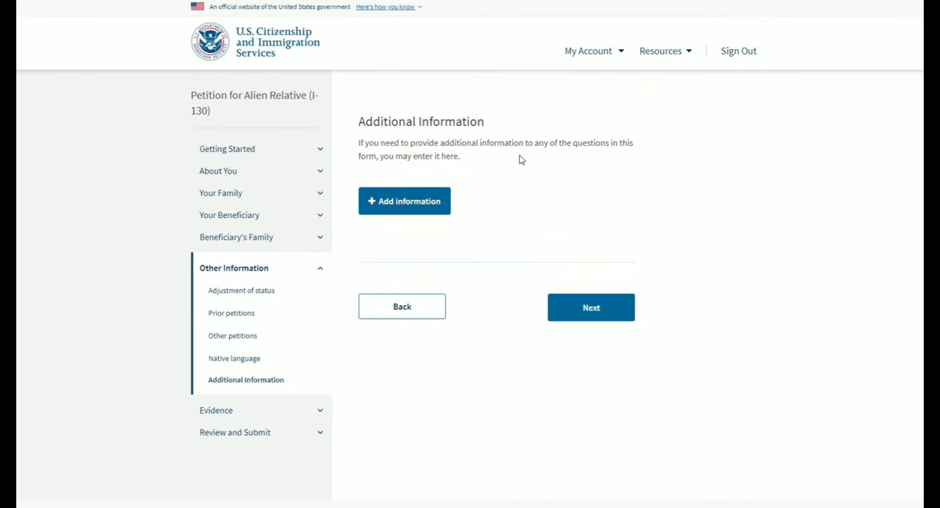
# - Look through the subsections of the form from Getting Started to Beneficiary's Family
pyautogui.click(321, 149)
pyautogui.click(321, 215)
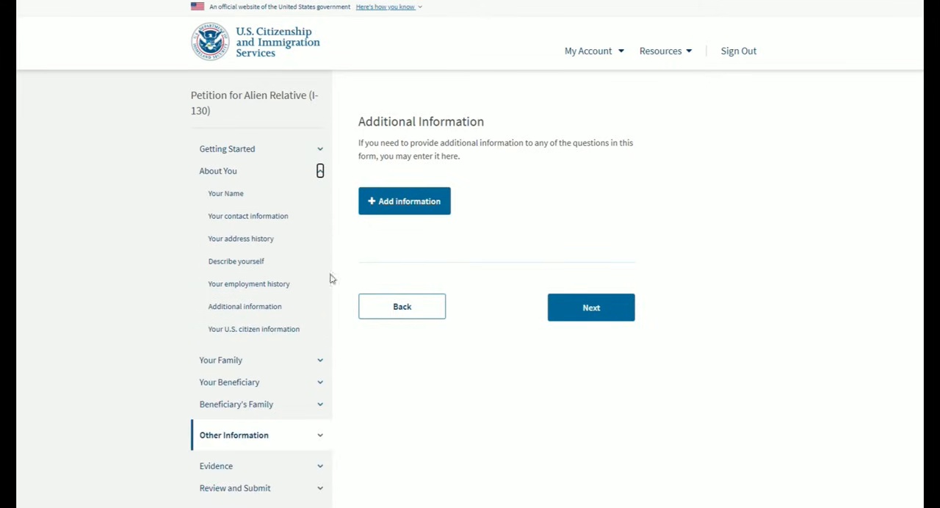
pyautogui.click(322, 361)
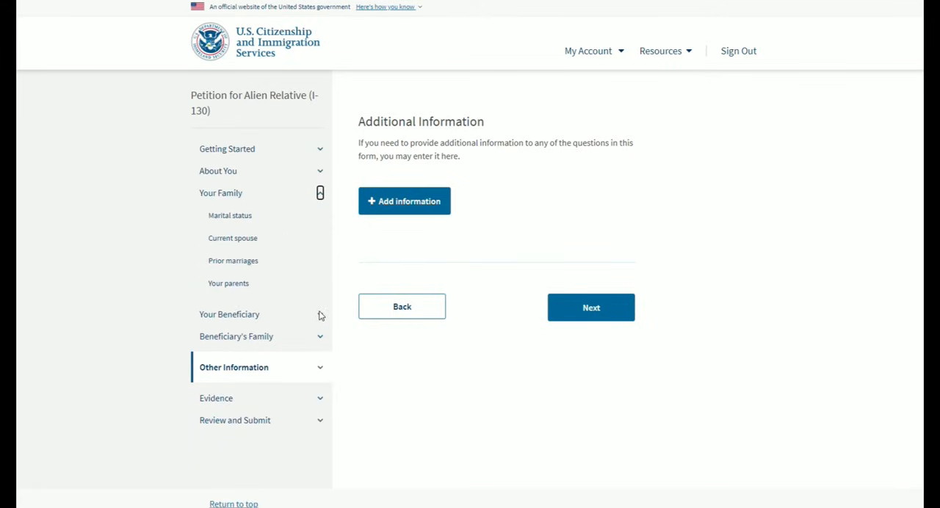
pyautogui.click(320, 313)
pyautogui.click(320, 419)
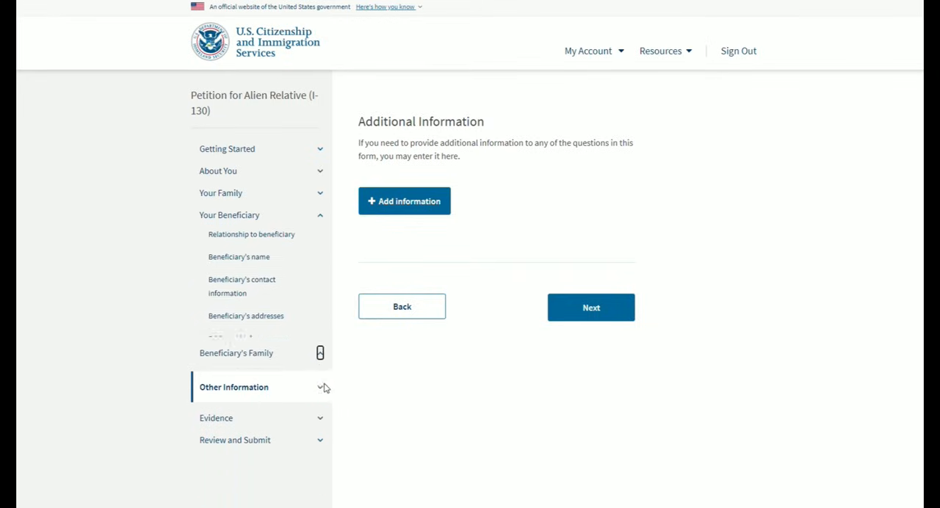
pyautogui.click(320, 236)
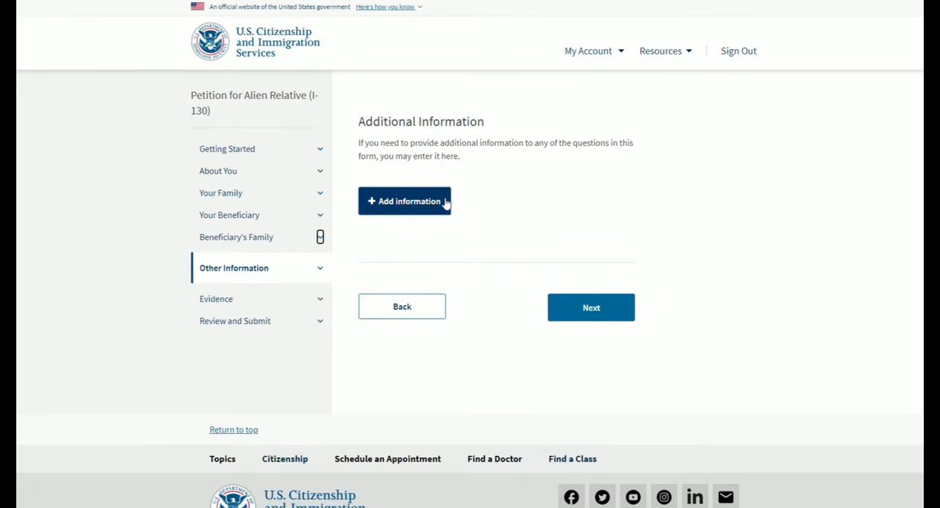
# - Start a new additional information entry for the Your Beneficiary section
pyautogui.click(445, 202)
pyautogui.scroll(-2, 443, 202)
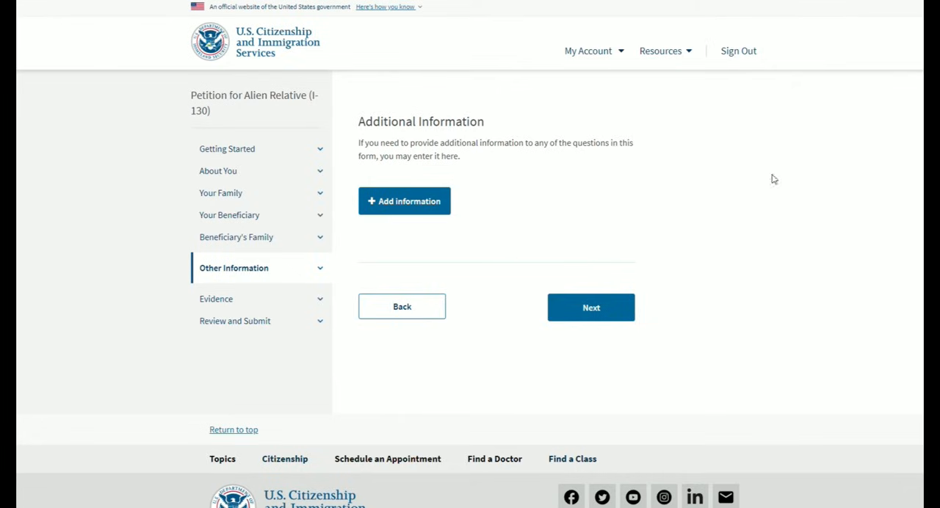
pyautogui.click(429, 207)
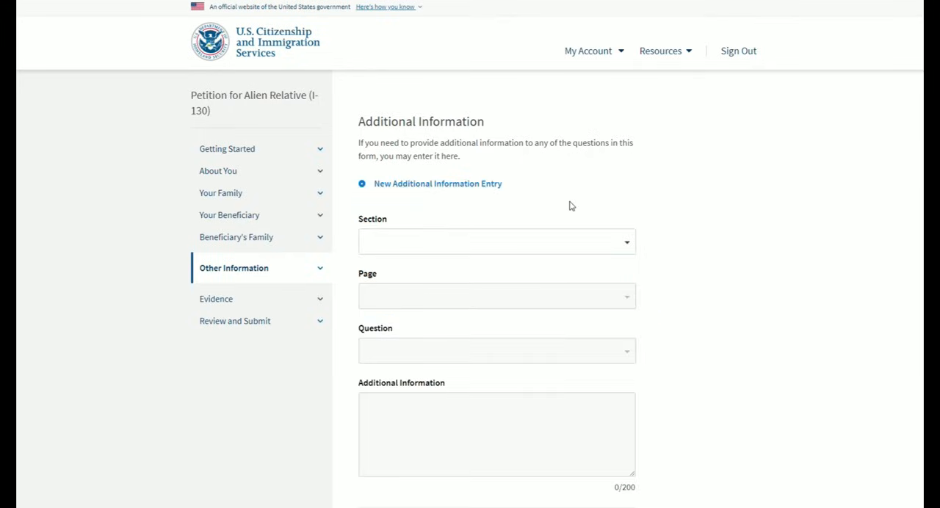
pyautogui.scroll(-1, 568, 204)
pyautogui.click(587, 190)
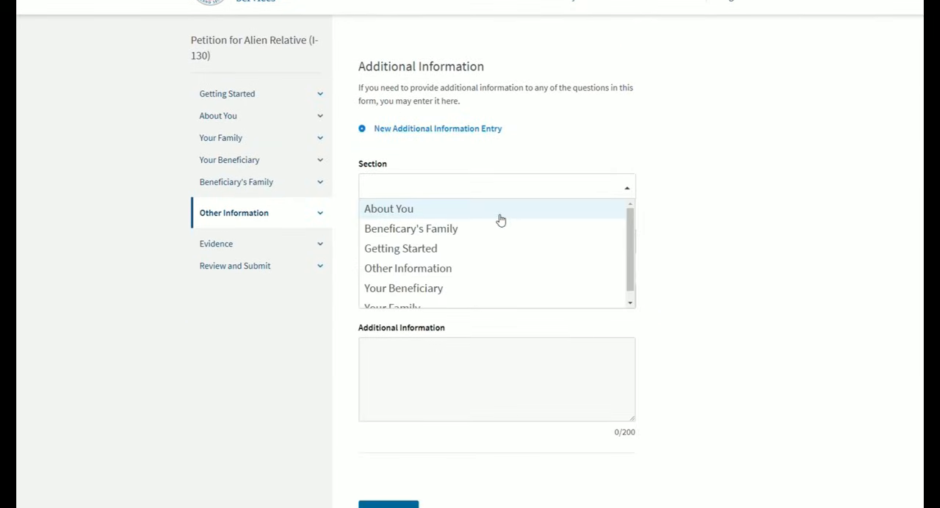
pyautogui.scroll(-1, 499, 218)
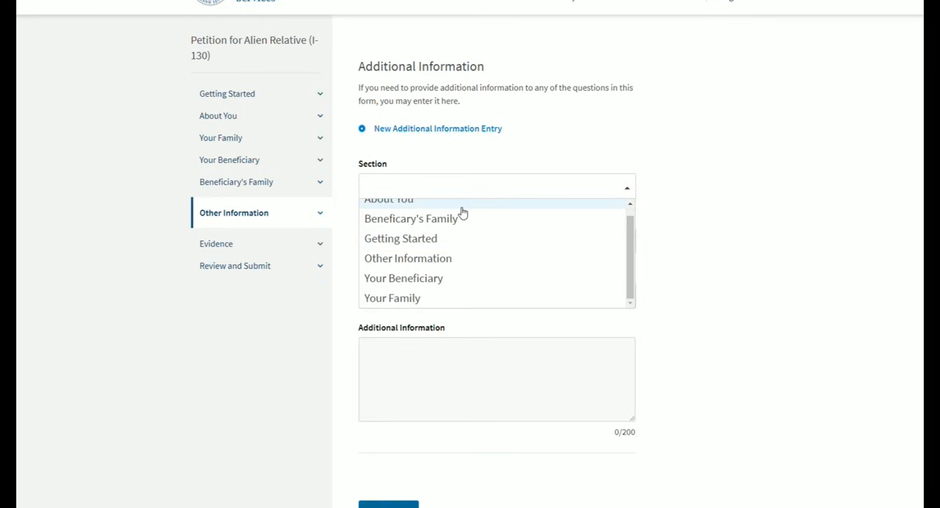
pyautogui.click(463, 219)
pyautogui.click(449, 282)
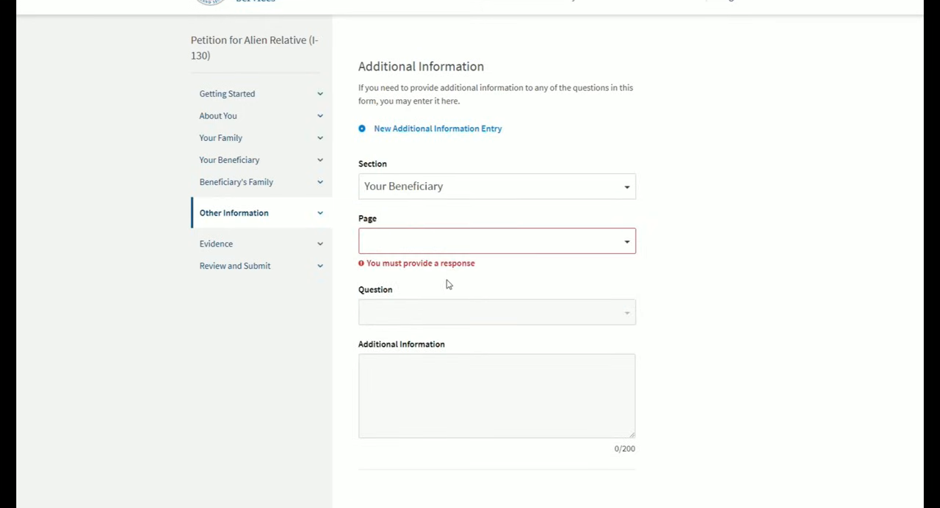
# - Set the entry's page to Beneficiary's addresses and its question to the beneficiary's address outside of the United States
pyautogui.click(452, 236)
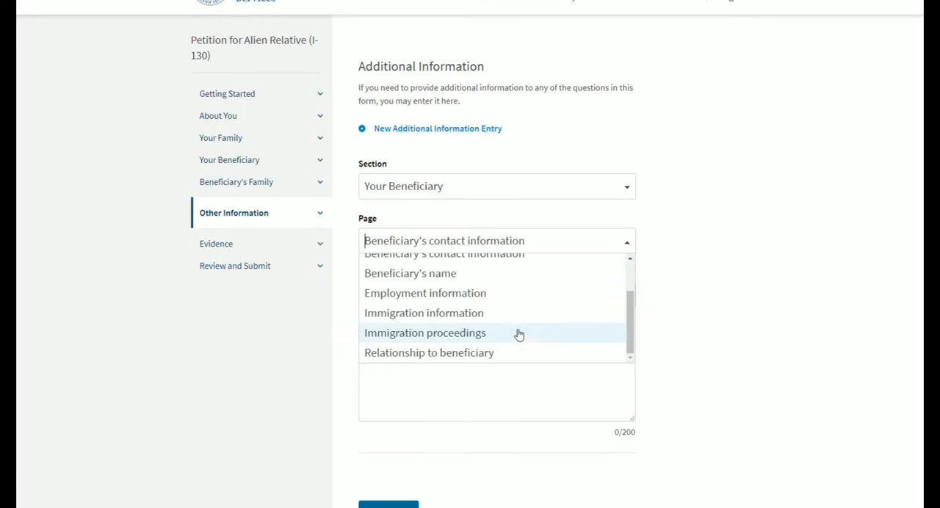
pyautogui.scroll(2, 517, 332)
pyautogui.click(506, 283)
pyautogui.click(471, 300)
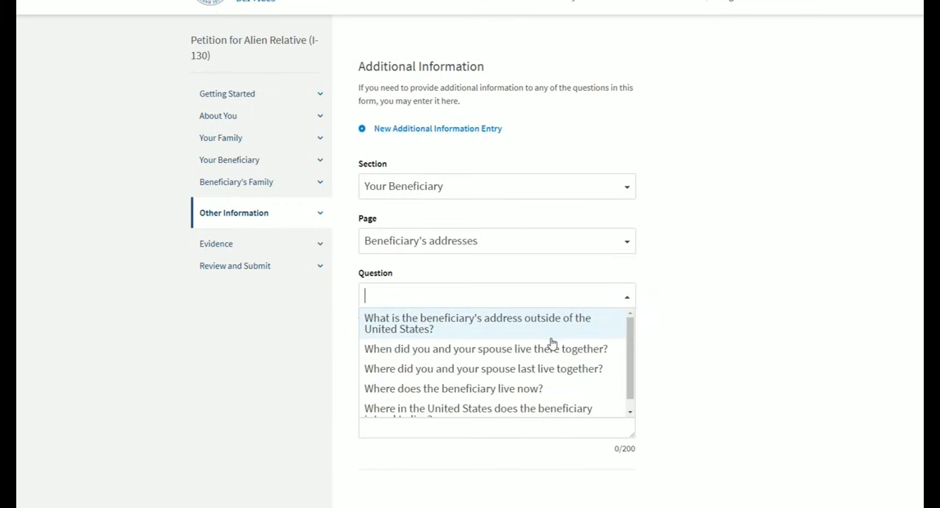
pyautogui.click(496, 329)
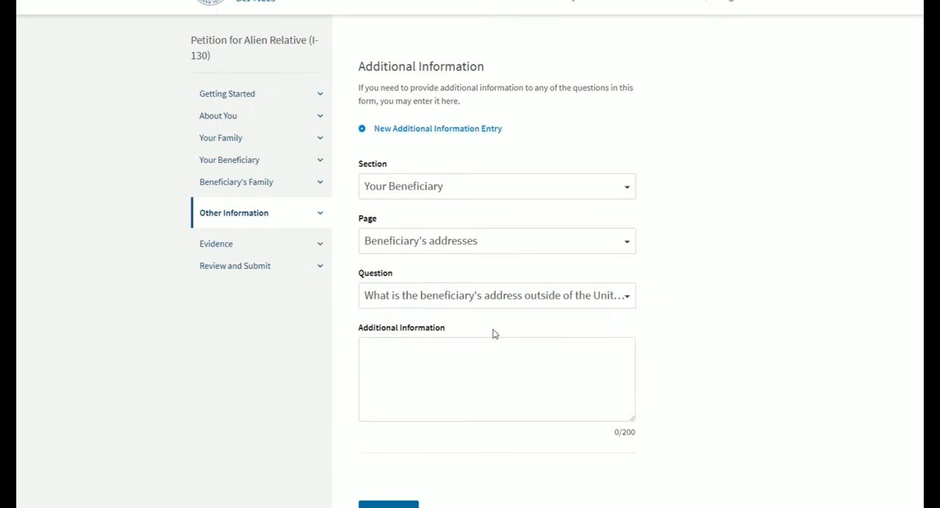
# - Check the character limit of the entry's additional information text and discard the entry without filling it in
pyautogui.click(493, 375)
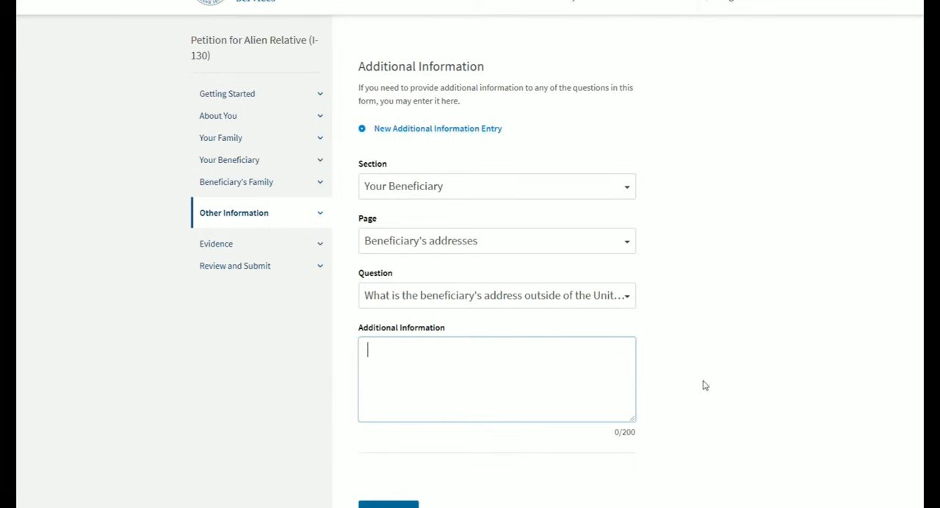
pyautogui.click(703, 382)
pyautogui.click(483, 389)
pyautogui.click(616, 439)
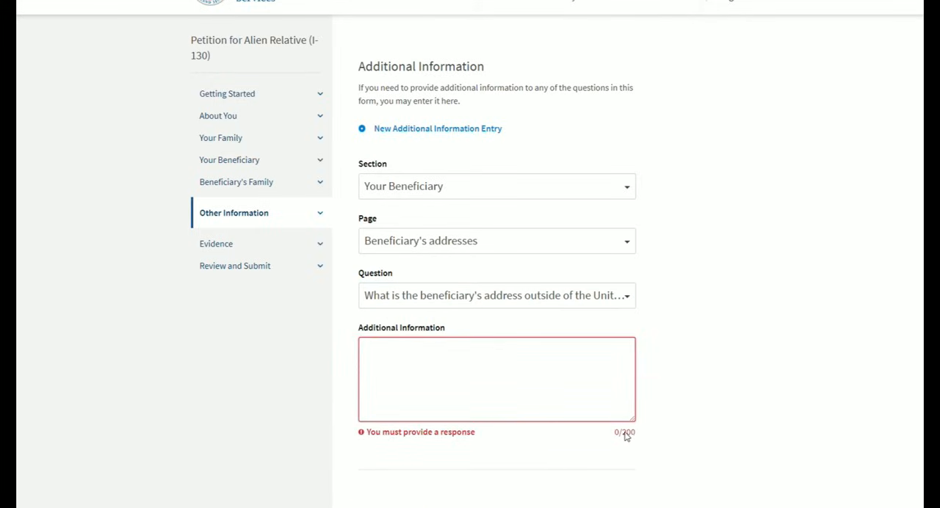
pyautogui.moveTo(614, 433); pyautogui.dragTo(640, 434)
pyautogui.click(663, 421)
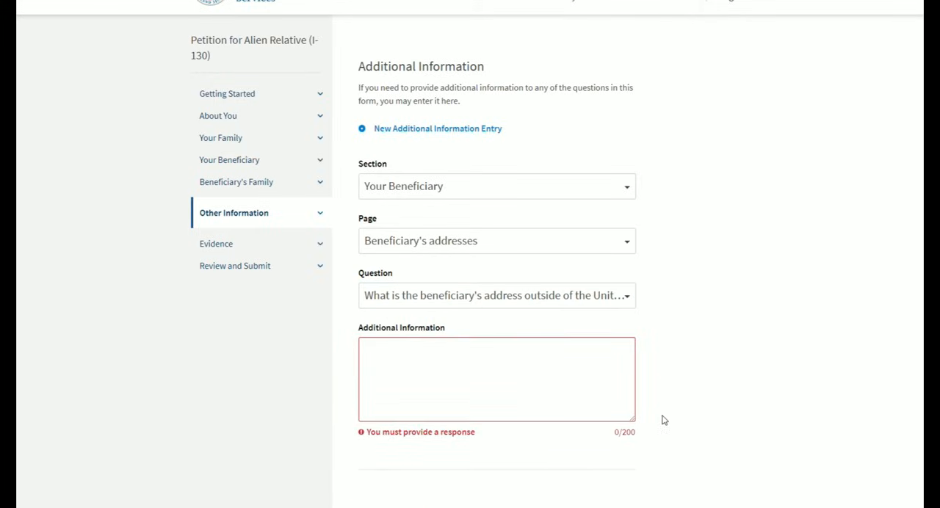
pyautogui.click(622, 365)
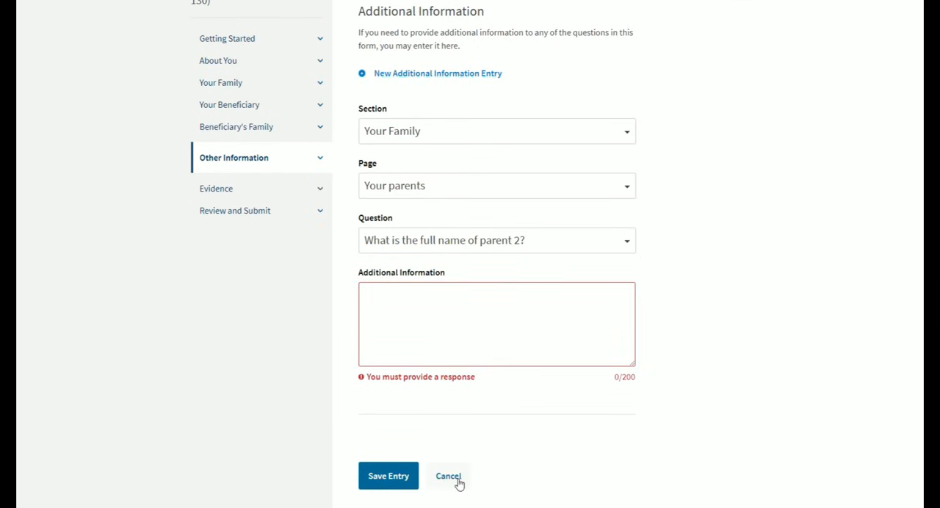
pyautogui.click(457, 479)
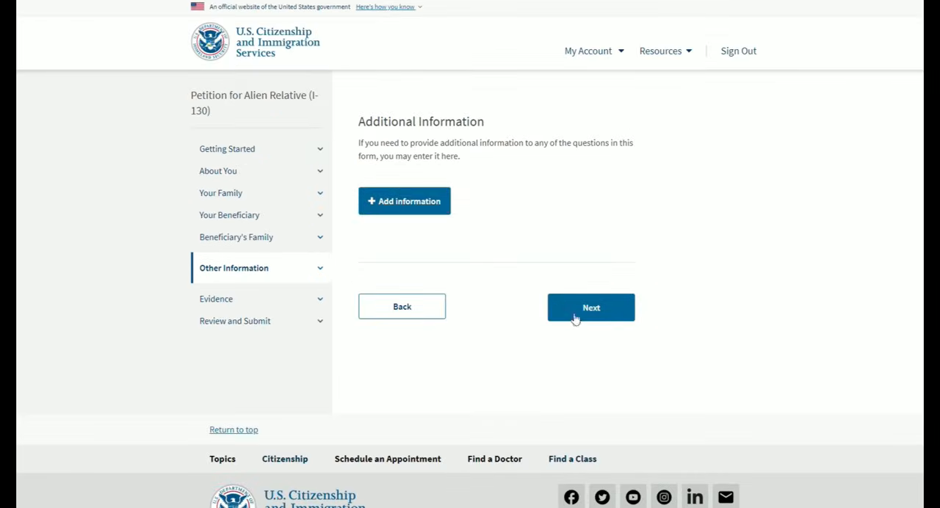
# - Continue without additional information to the Evidence section and read its introduction on supporting documents
pyautogui.click(569, 312)
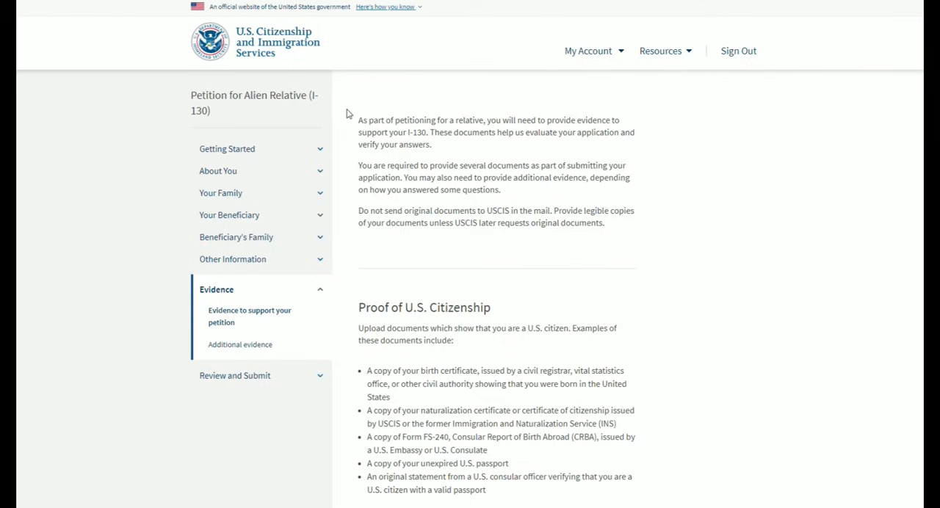
pyautogui.moveTo(359, 121); pyautogui.dragTo(435, 137)
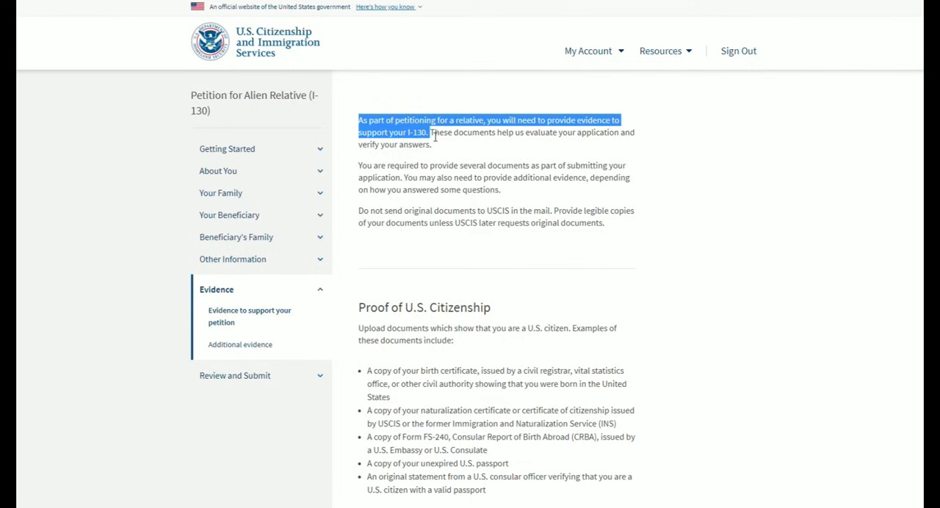
pyautogui.click(508, 156)
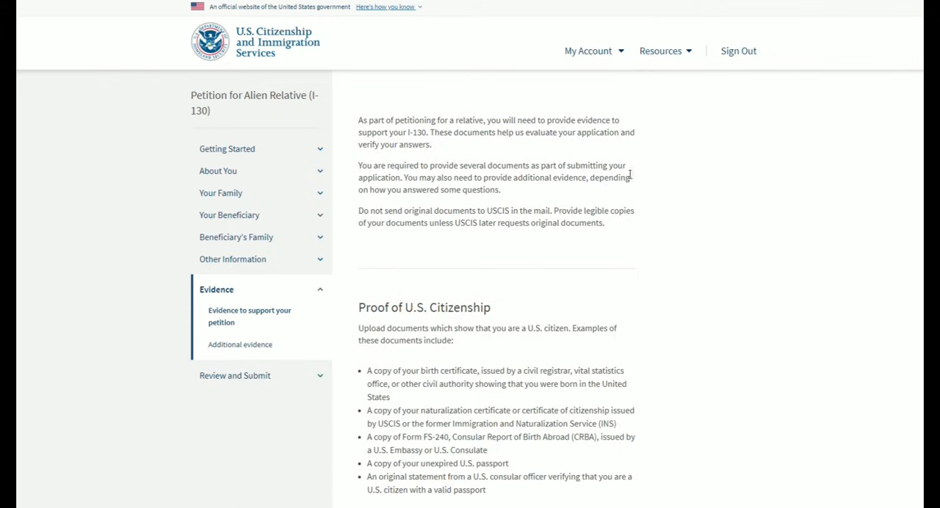
pyautogui.scroll(-6, 504, 178)
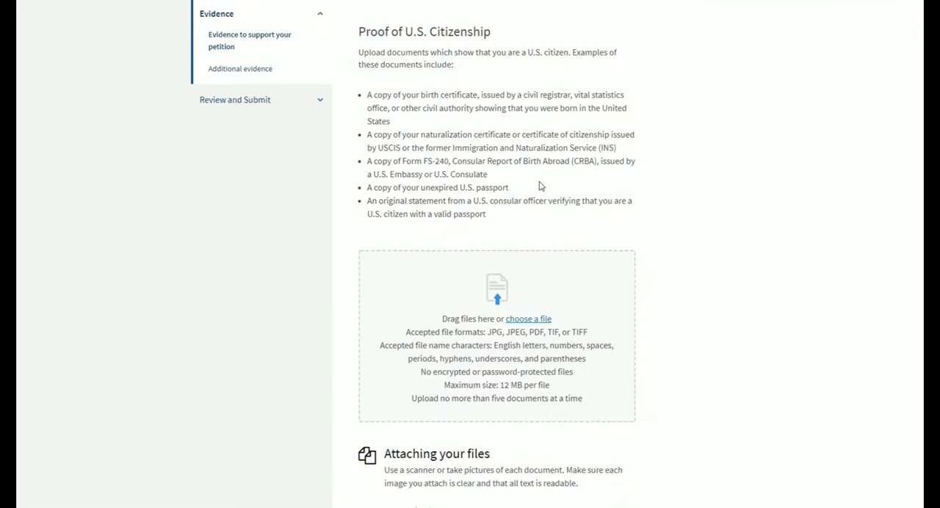
pyautogui.scroll(6, 542, 189)
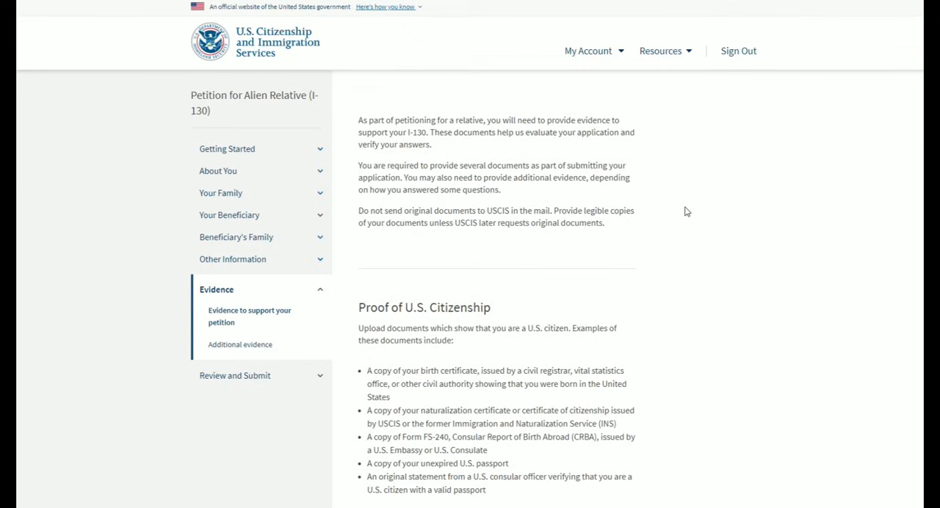
# - Examine which documents are accepted as Proof of U.S. Citizenship, including a copy of the birth certificate
pyautogui.scroll(-3, 703, 145)
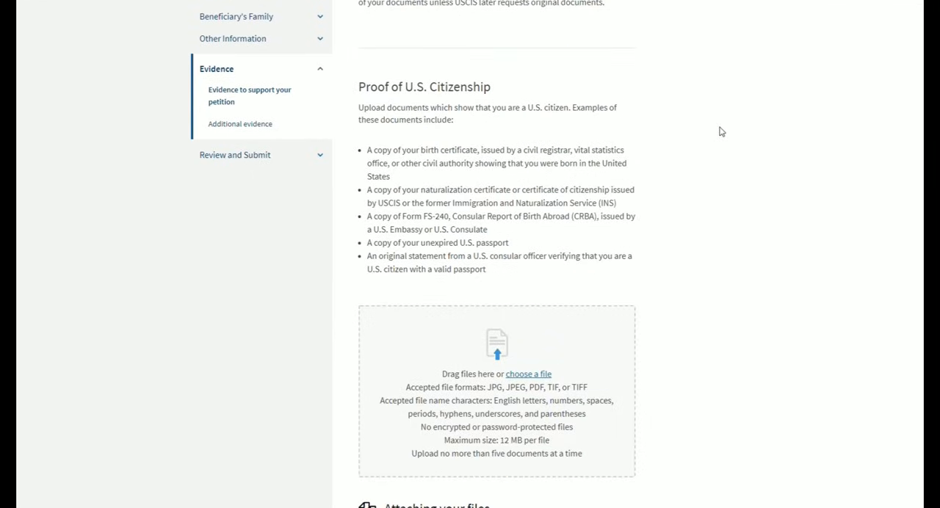
pyautogui.moveTo(357, 89); pyautogui.dragTo(498, 90)
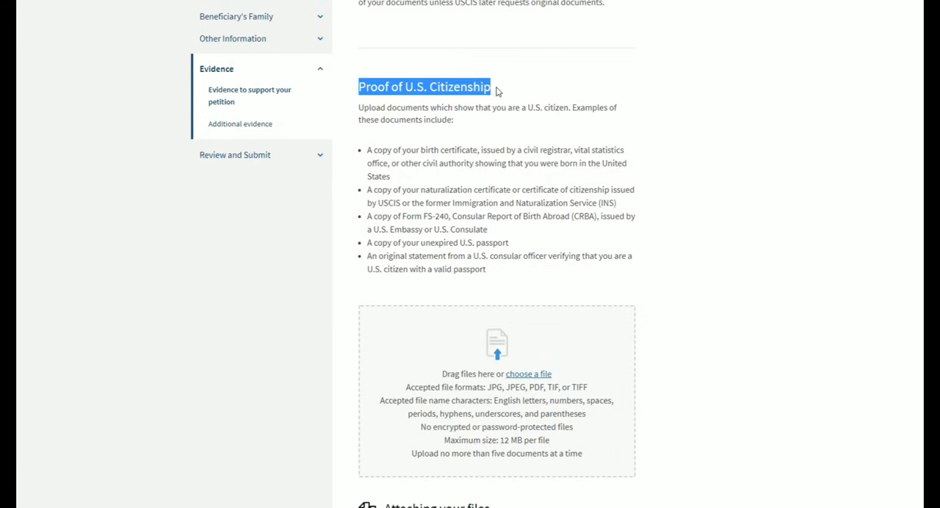
pyautogui.click(487, 138)
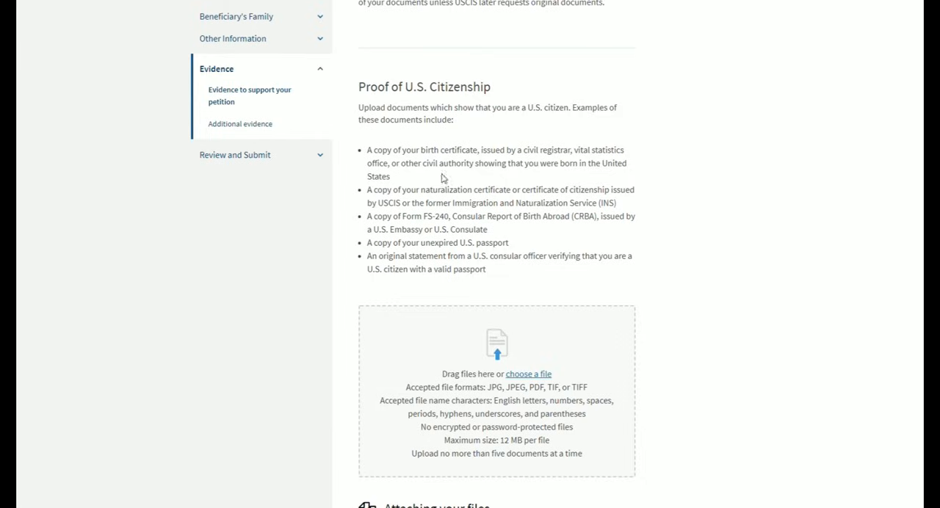
pyautogui.moveTo(369, 151); pyautogui.dragTo(482, 156)
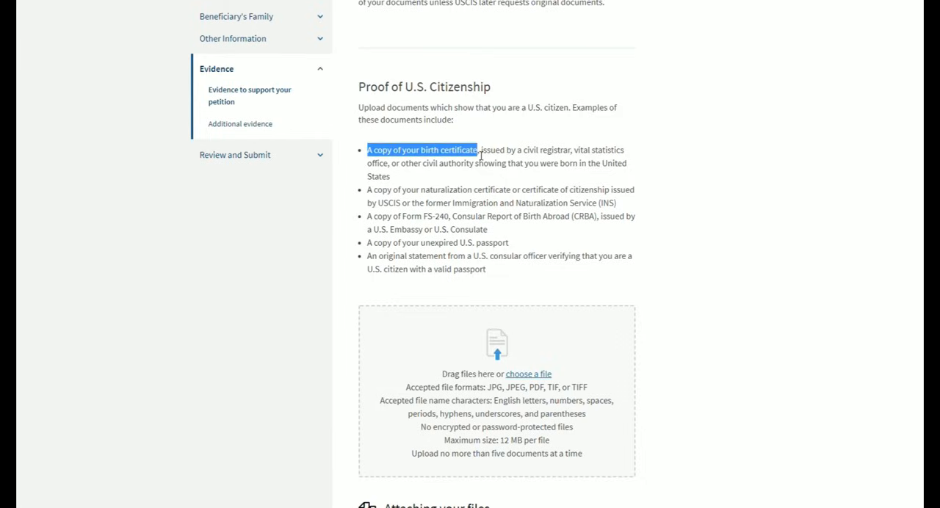
pyautogui.click(491, 162)
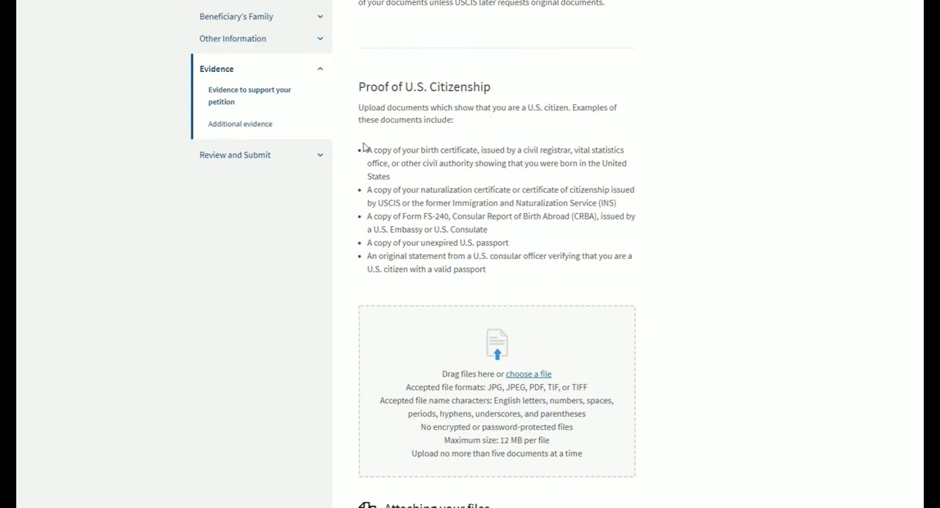
# - Review the documents accepted as Proof of U.S. Citizenship and upload Marriage Cert.pdf under Proof of Marriage
pyautogui.moveTo(368, 152); pyautogui.dragTo(509, 281)
pyautogui.click(509, 282)
pyautogui.scroll(-8, 667, 261)
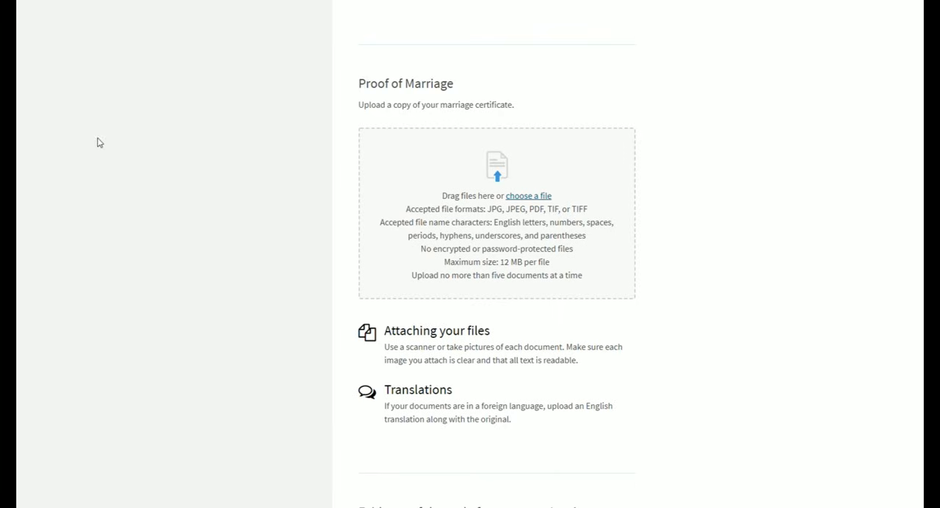
pyautogui.click(405, 290)
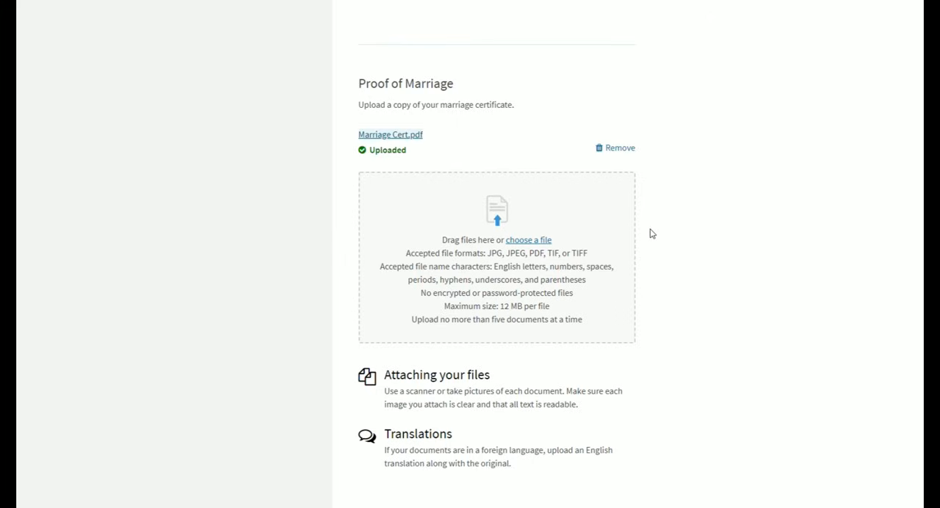
pyautogui.moveTo(355, 137)
pyautogui.mouseDown()
pyautogui.moveTo(407, 138)
pyautogui.moveTo(354, 136)
pyautogui.mouseUp()
pyautogui.click(354, 137)
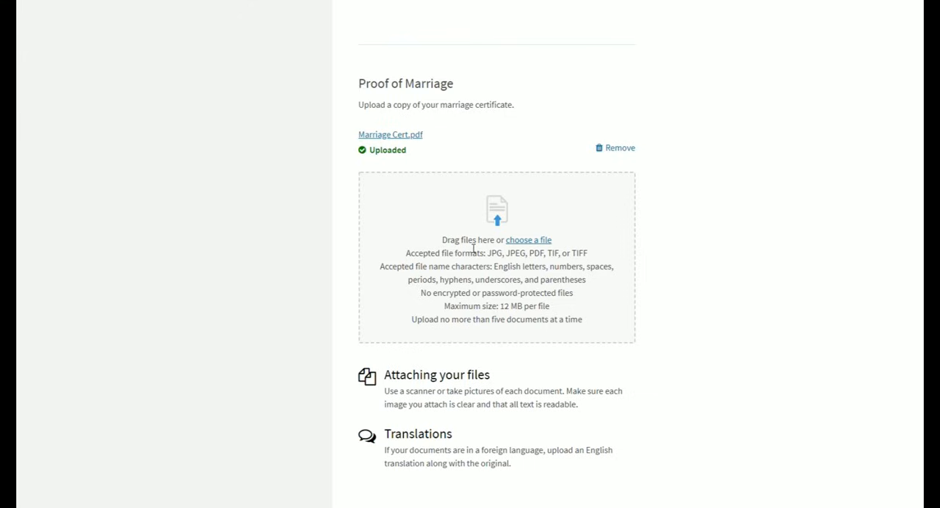
# - Read the Translations note and add the certificate's English translation, Marriage Cert Transaltion.pdf, to Proof of Marriage
pyautogui.moveTo(384, 430); pyautogui.dragTo(527, 472)
pyautogui.click(514, 474)
pyautogui.click(409, 287)
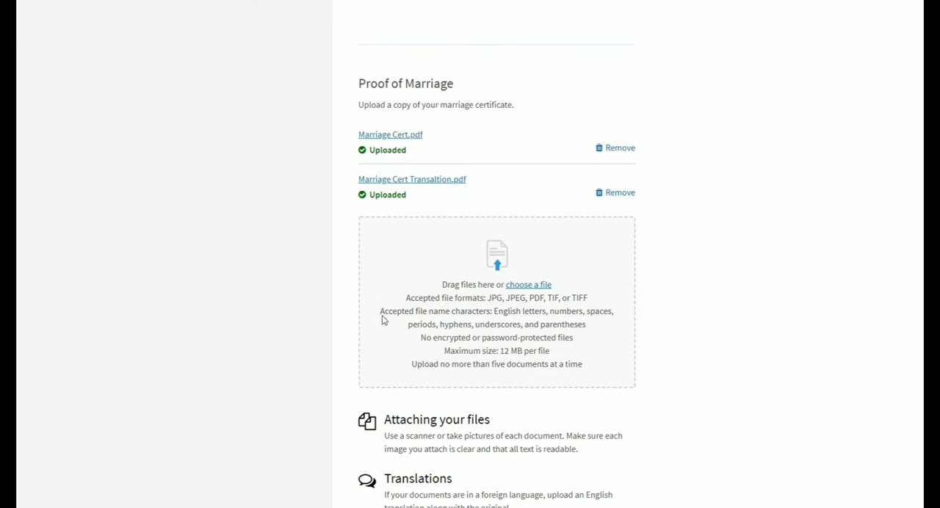
# - Examine the evidence required for the end of the spouse's prior marriages, including divorce decrees, annulments, death certificates and translations
pyautogui.scroll(-7, 565, 232)
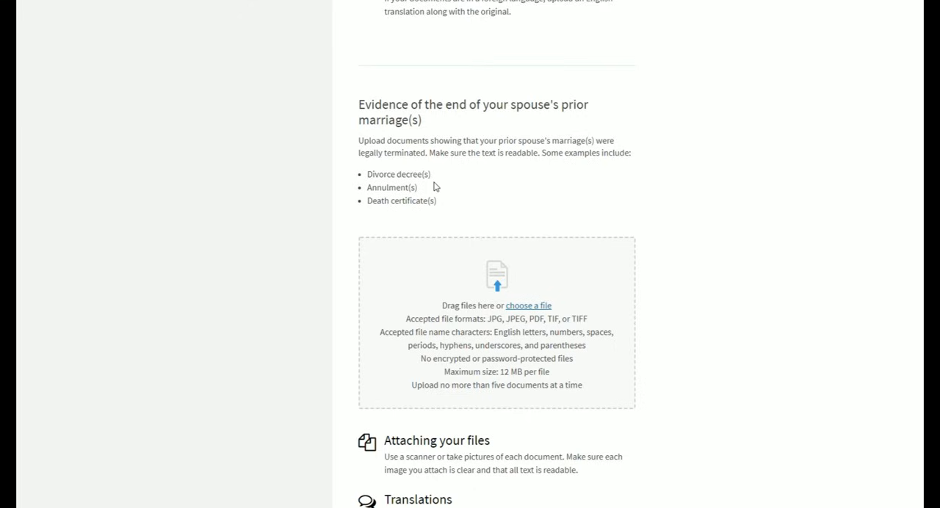
pyautogui.moveTo(367, 176); pyautogui.dragTo(429, 183)
pyautogui.click(404, 202)
pyautogui.moveTo(365, 176); pyautogui.dragTo(435, 178)
pyautogui.click(435, 178)
pyautogui.moveTo(368, 194); pyautogui.dragTo(421, 188)
pyautogui.click(426, 188)
pyautogui.moveTo(367, 201); pyautogui.dragTo(449, 201)
pyautogui.click(450, 201)
pyautogui.scroll(-1, 514, 360)
pyautogui.moveTo(390, 466); pyautogui.dragTo(527, 474)
pyautogui.click(526, 475)
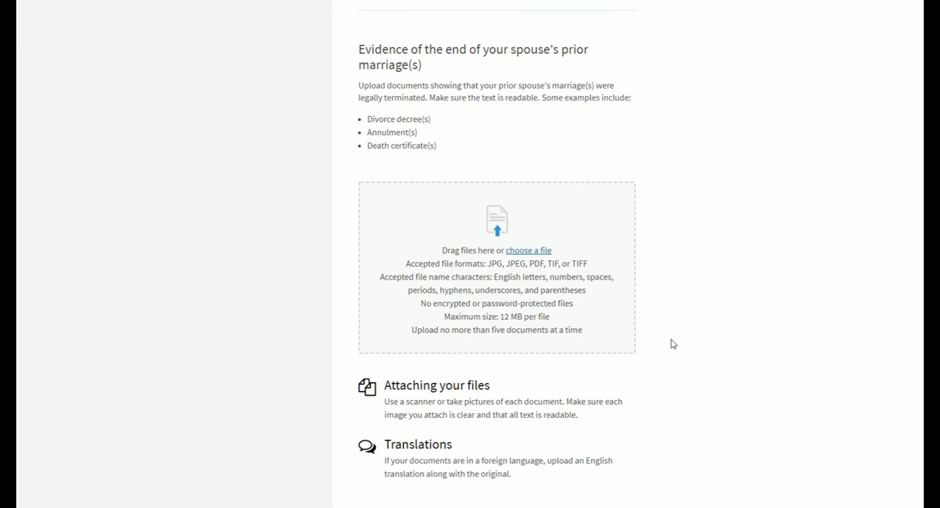
pyautogui.scroll(-6, 636, 196)
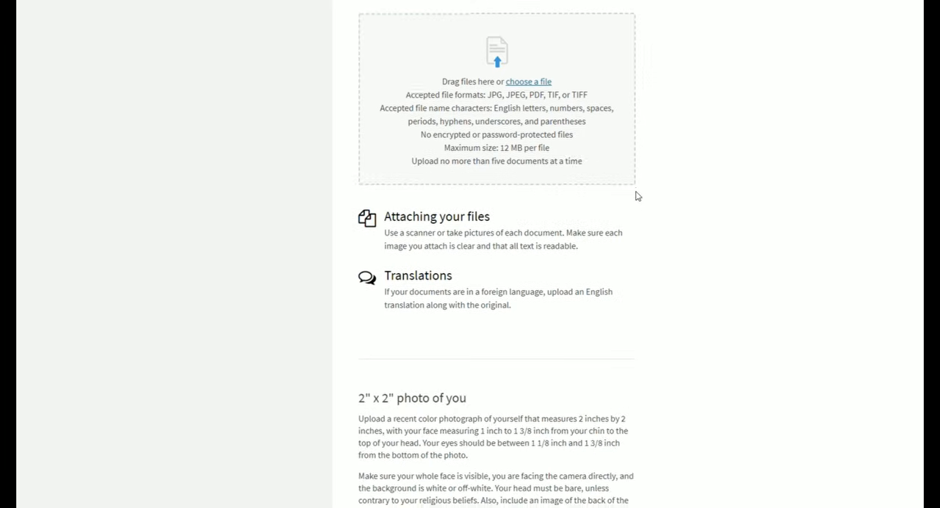
pyautogui.scroll(1, 637, 196)
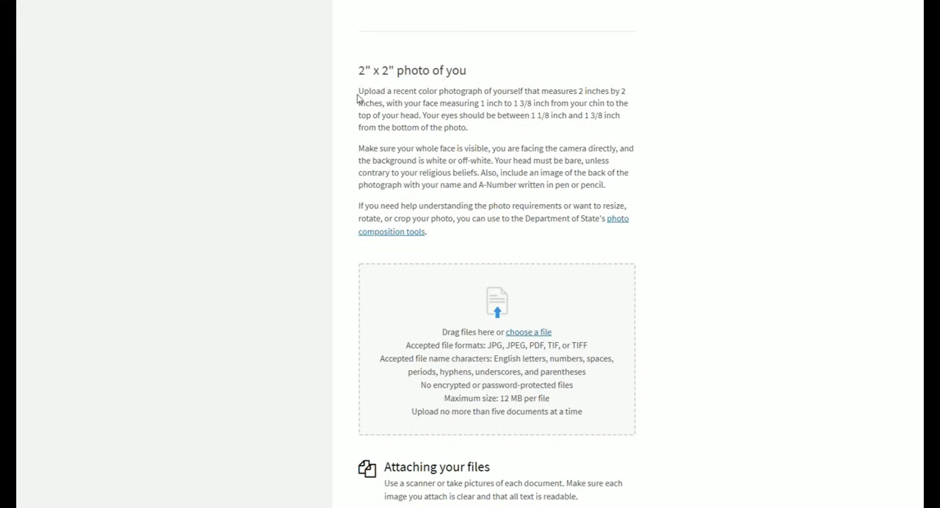
# - Read the requirements for the petitioner's 2" x 2" photo, including the image of the back of the photograph
pyautogui.moveTo(360, 94)
pyautogui.mouseDown()
pyautogui.moveTo(443, 149)
pyautogui.moveTo(624, 194)
pyautogui.mouseUp()
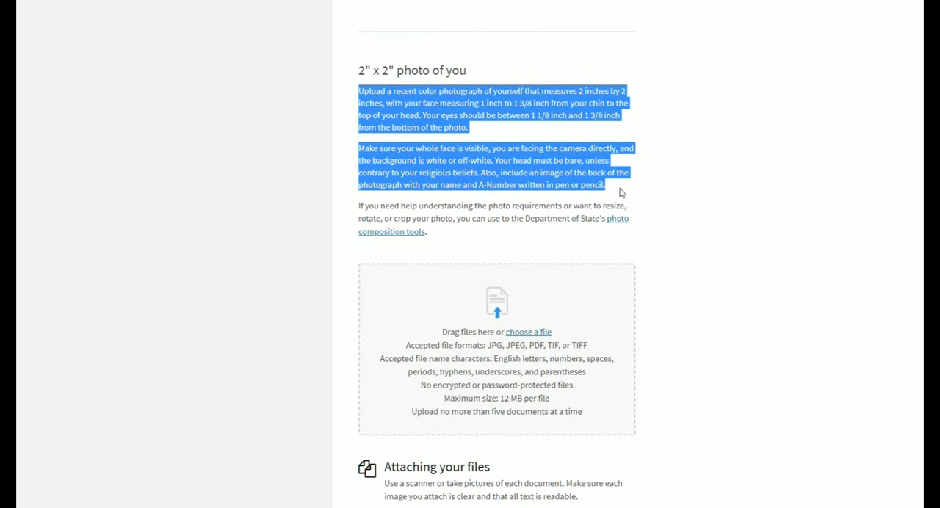
pyautogui.click(624, 191)
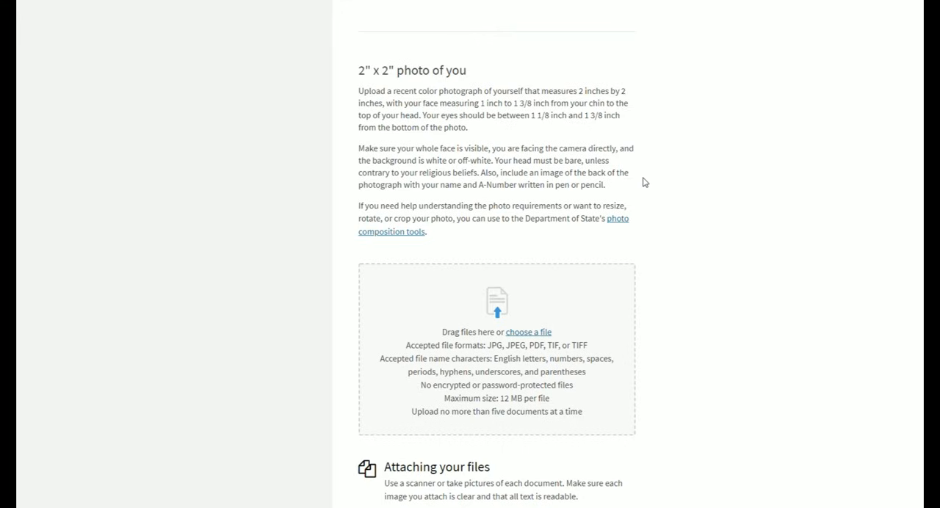
pyautogui.moveTo(621, 188); pyautogui.dragTo(481, 174)
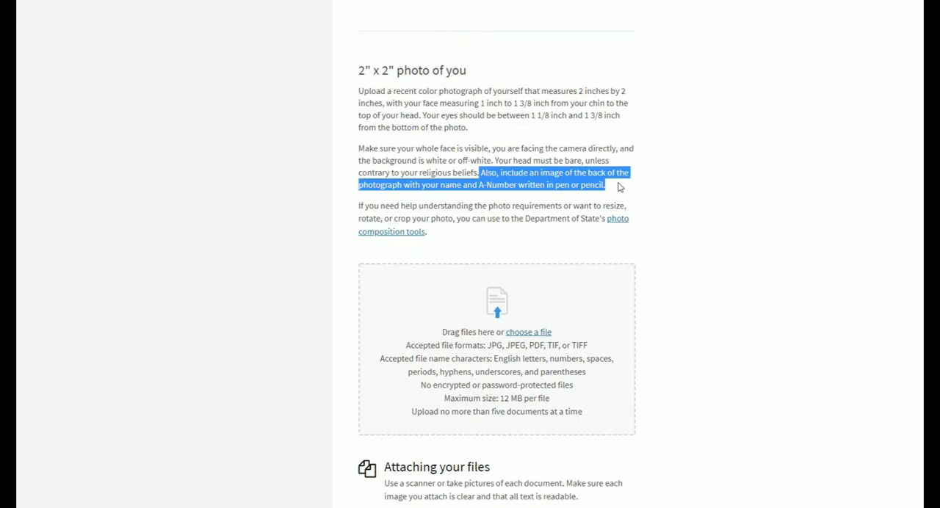
pyautogui.click(617, 189)
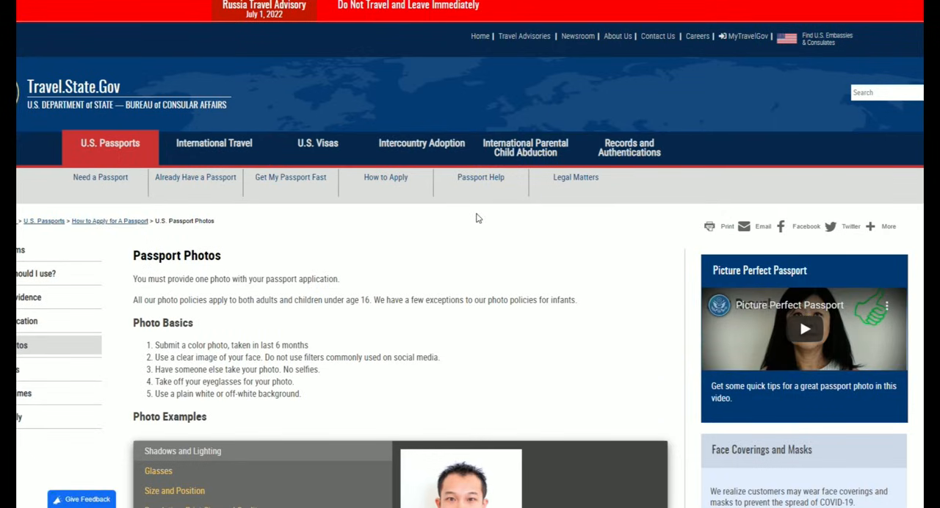
# - Examine the photo basics and the Shadows and Lighting examples on the Travel.State.Gov Passport Photos page
pyautogui.scroll(-3, 478, 219)
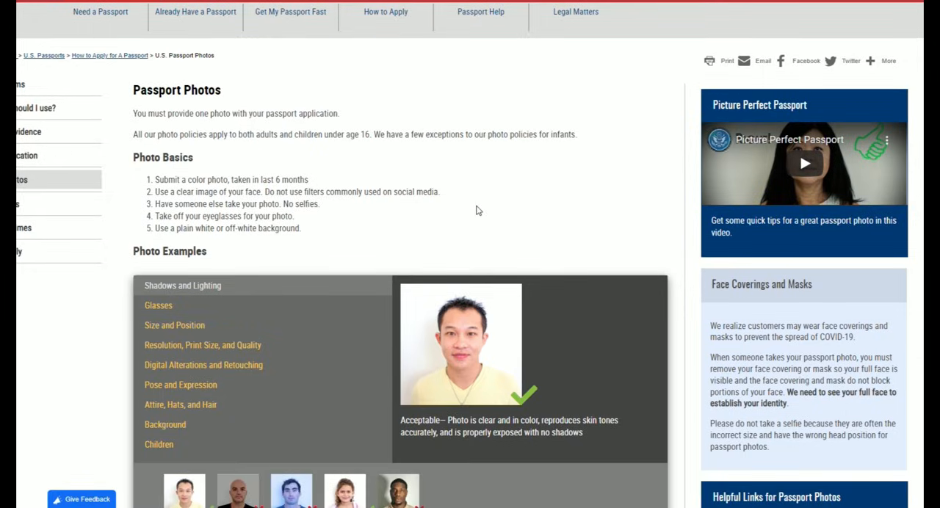
pyautogui.scroll(-3, 485, 155)
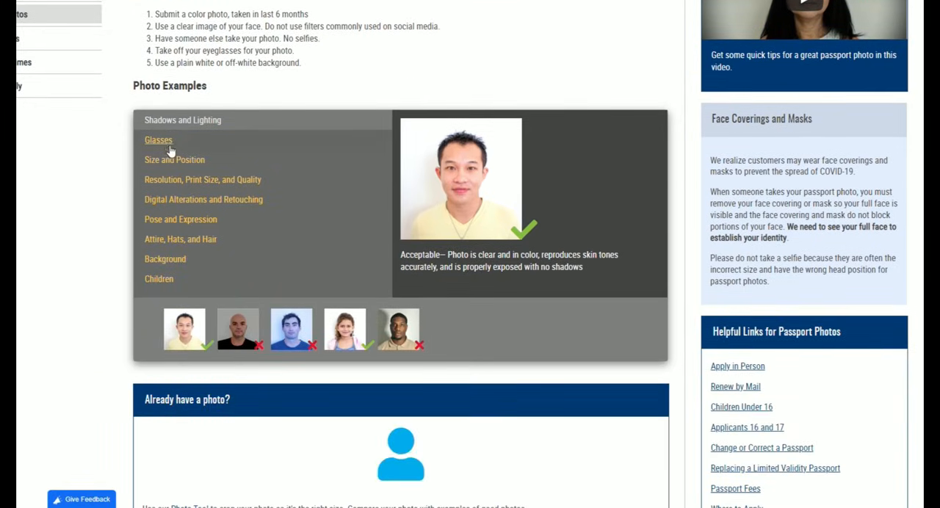
pyautogui.scroll(-4, 460, 193)
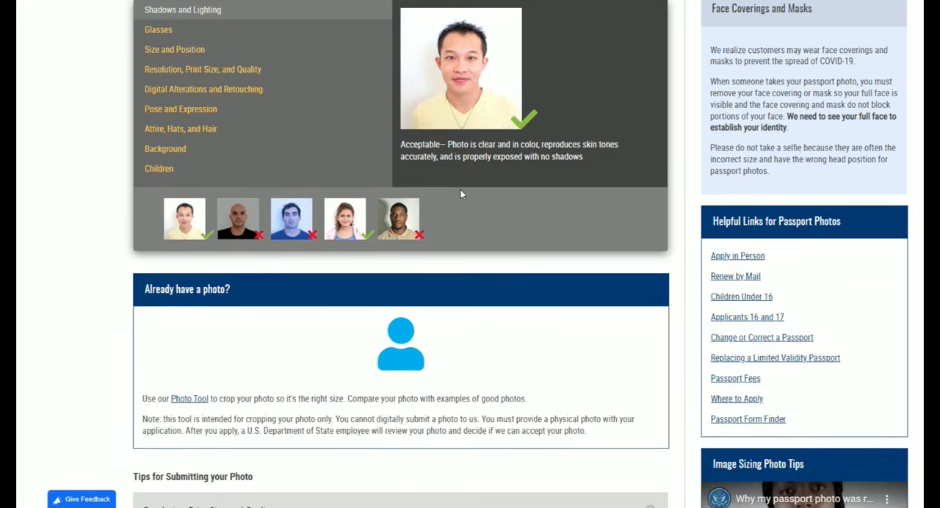
pyautogui.scroll(4, 461, 191)
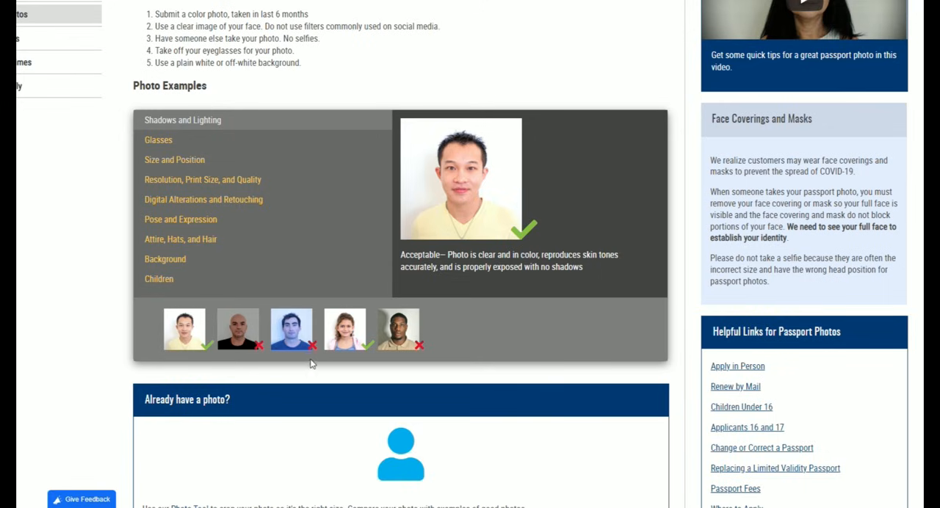
pyautogui.scroll(3, 546, 229)
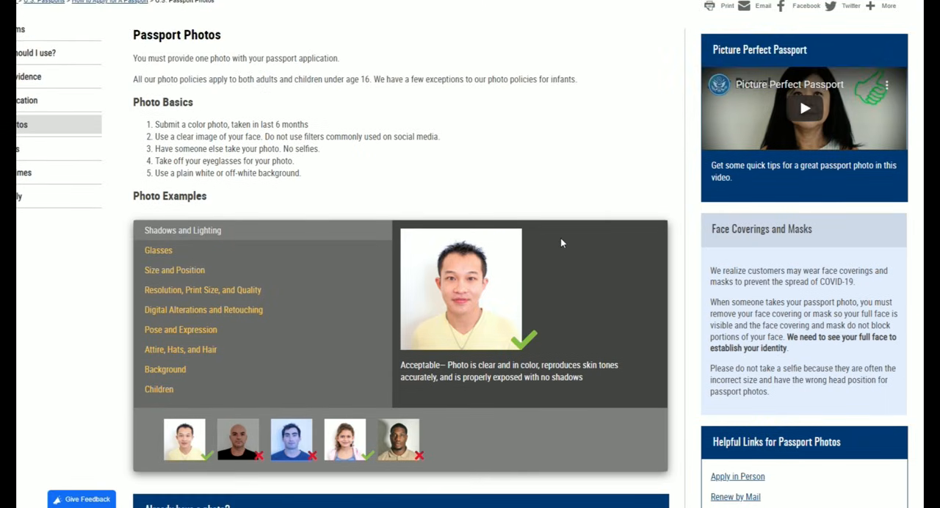
pyautogui.scroll(-1, 561, 243)
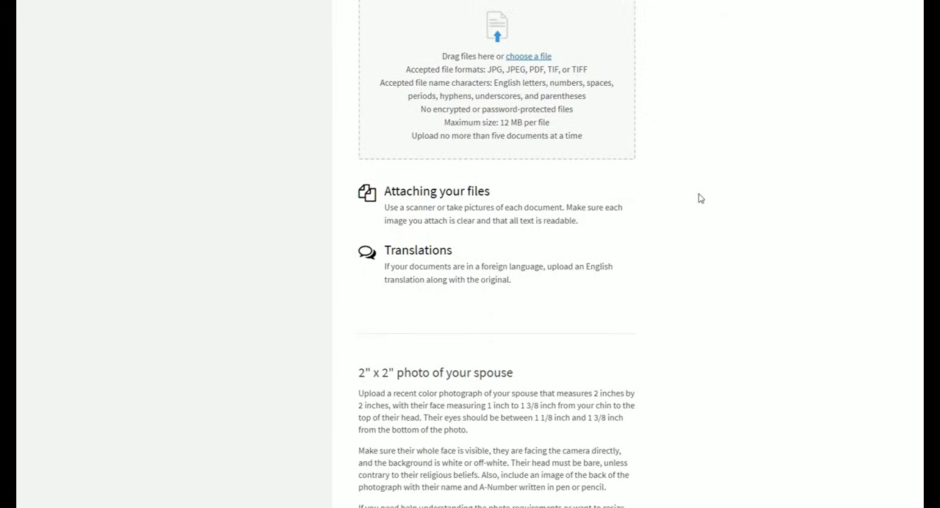
# - Return to the petition's evidence page and compare the 2" x 2" photo requirements for the petitioner and the spouse
pyautogui.scroll(-5, 699, 197)
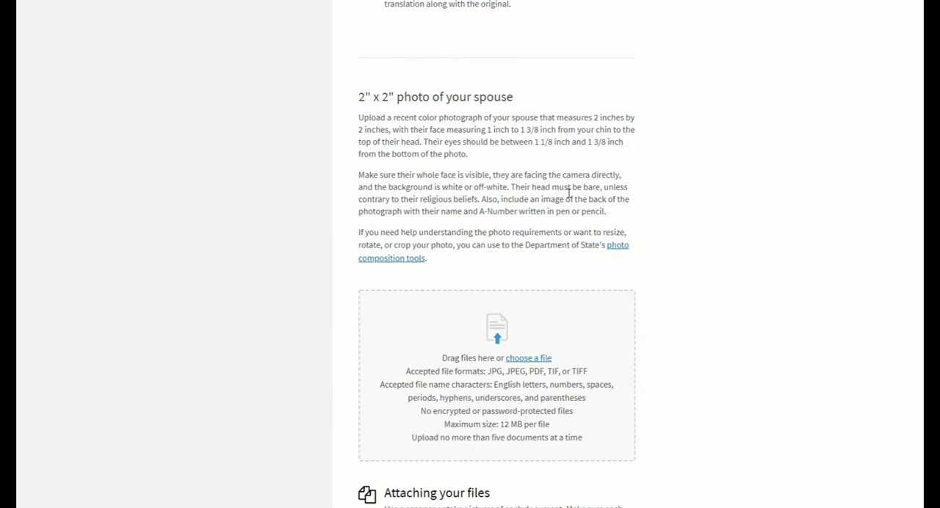
pyautogui.scroll(10, 570, 192)
pyautogui.scroll(2, 761, 213)
pyautogui.scroll(-1, 761, 214)
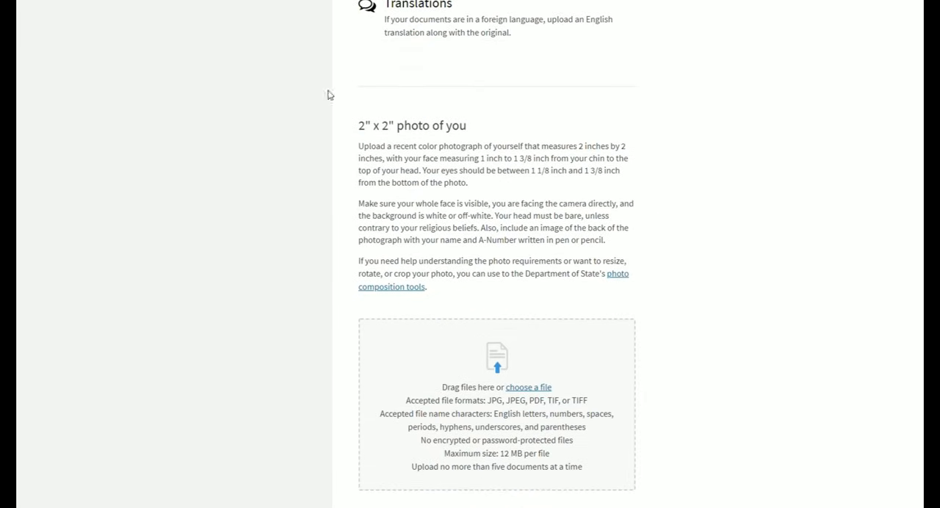
pyautogui.scroll(-7, 566, 200)
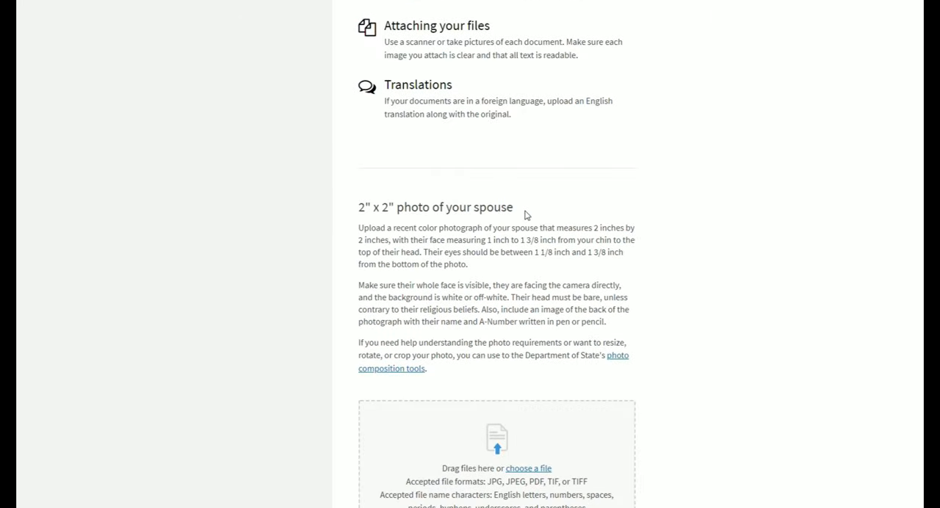
# - Examine which documents are suggested as Additional proof of marriage to show a bona fide marriage
pyautogui.scroll(-9, 524, 214)
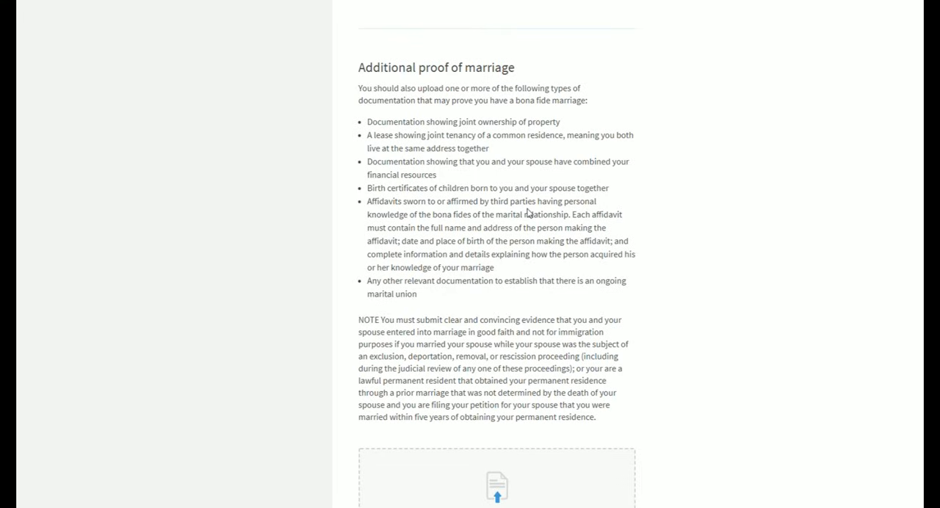
pyautogui.moveTo(358, 71); pyautogui.dragTo(519, 71)
pyautogui.click(611, 90)
pyautogui.moveTo(359, 89); pyautogui.dragTo(602, 296)
pyautogui.click(625, 294)
pyautogui.scroll(-1, 515, 247)
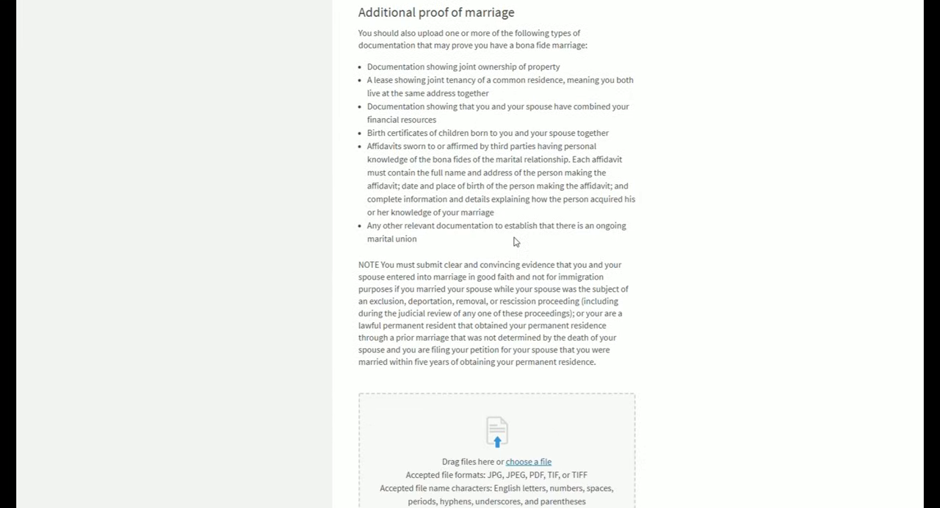
pyautogui.scroll(-1, 514, 243)
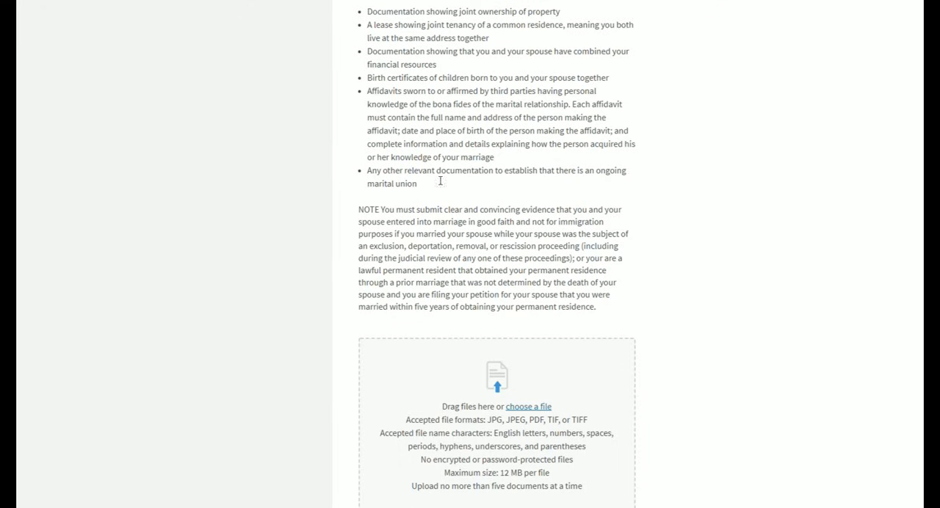
pyautogui.scroll(-1, 495, 194)
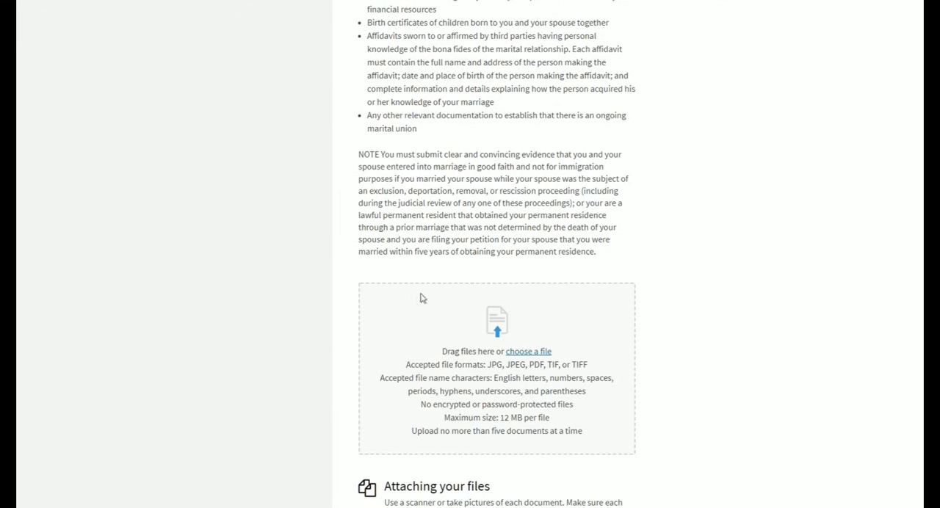
# - Check the accepted file formats and upload limits for the Additional proof of marriage documents
pyautogui.scroll(-1, 431, 276)
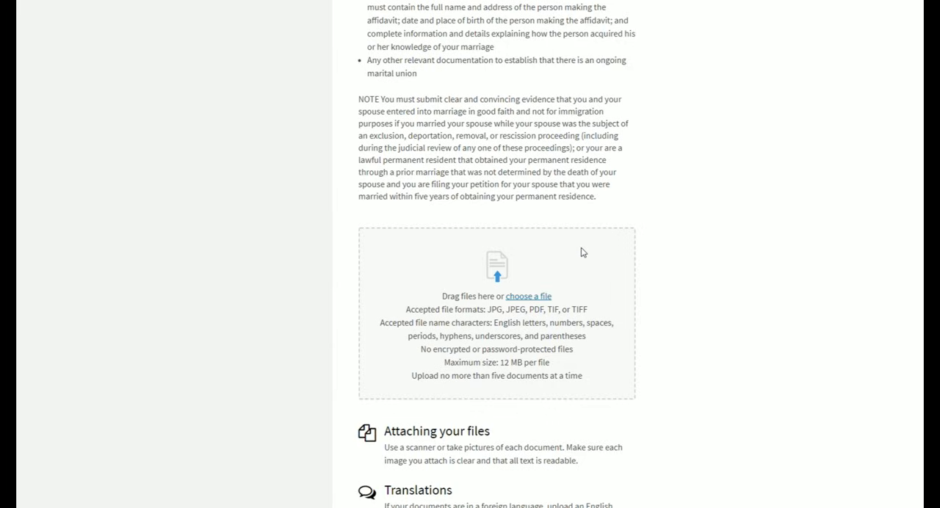
pyautogui.scroll(-2, 586, 251)
pyautogui.scroll(1, 587, 251)
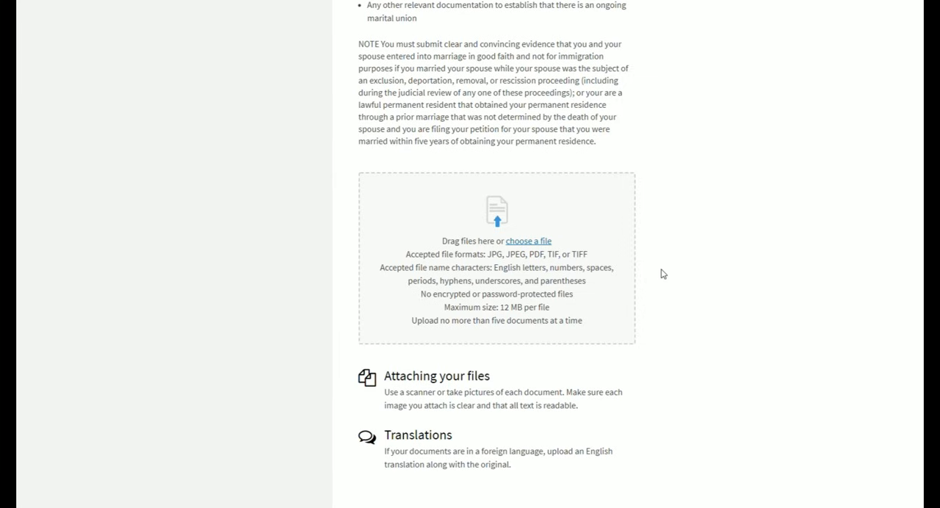
pyautogui.scroll(1, 663, 274)
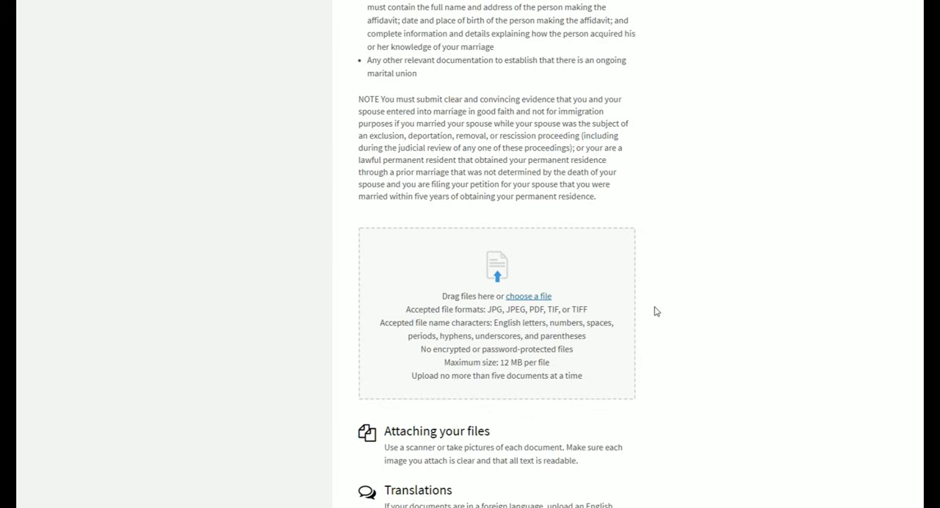
pyautogui.doubleClick(535, 309)
pyautogui.click(558, 329)
pyautogui.scroll(1, 704, 309)
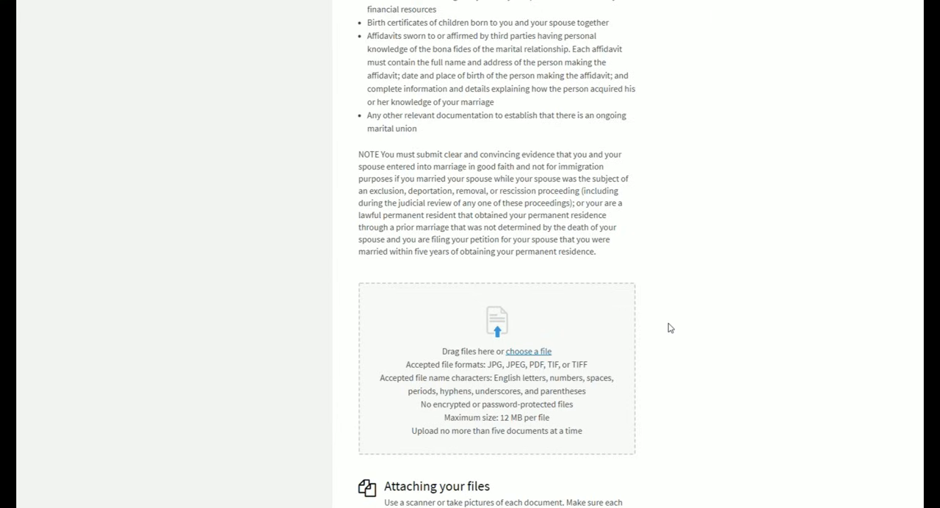
pyautogui.scroll(3, 670, 328)
# - Read which documents are accepted as Proof of legal name change
pyautogui.scroll(-3, 670, 329)
pyautogui.scroll(-8, 659, 288)
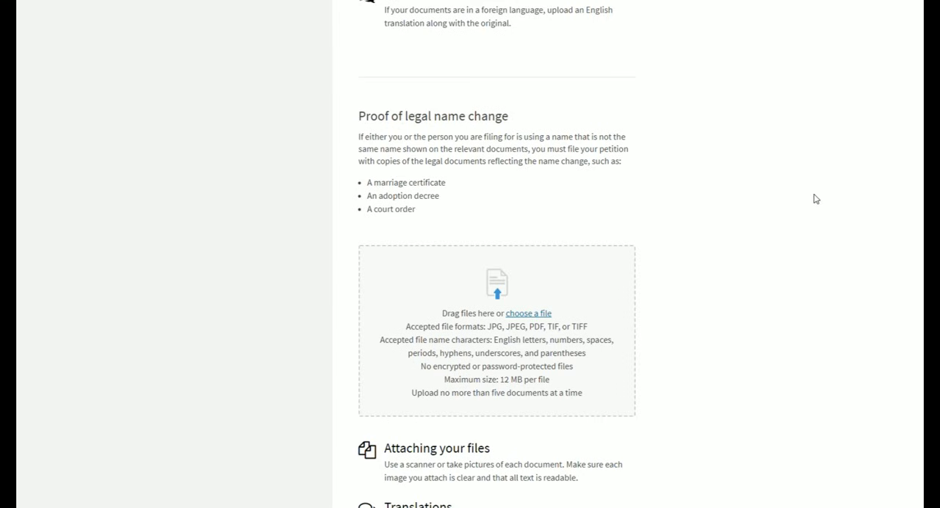
pyautogui.scroll(-1, 815, 199)
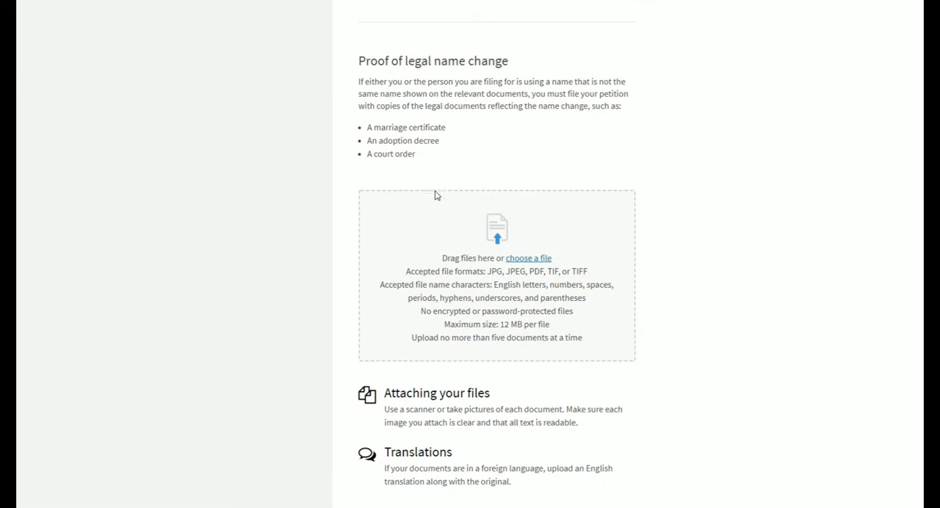
# - Examine the Supplemental Information for Spouse Beneficiary (I-130A) instructions, including the signature rule for a spouse overseas
pyautogui.scroll(-7, 686, 229)
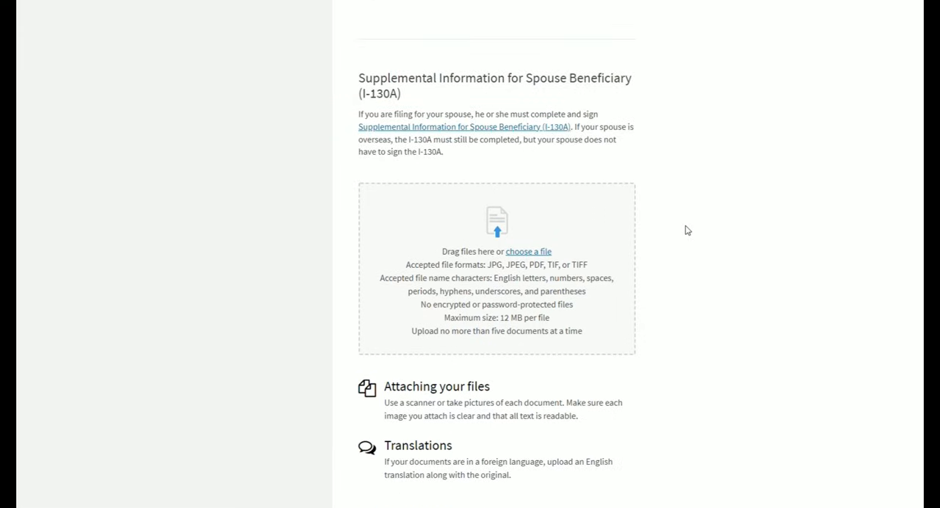
pyautogui.moveTo(369, 101); pyautogui.dragTo(406, 104)
pyautogui.click(441, 94)
pyautogui.scroll(-3, 689, 260)
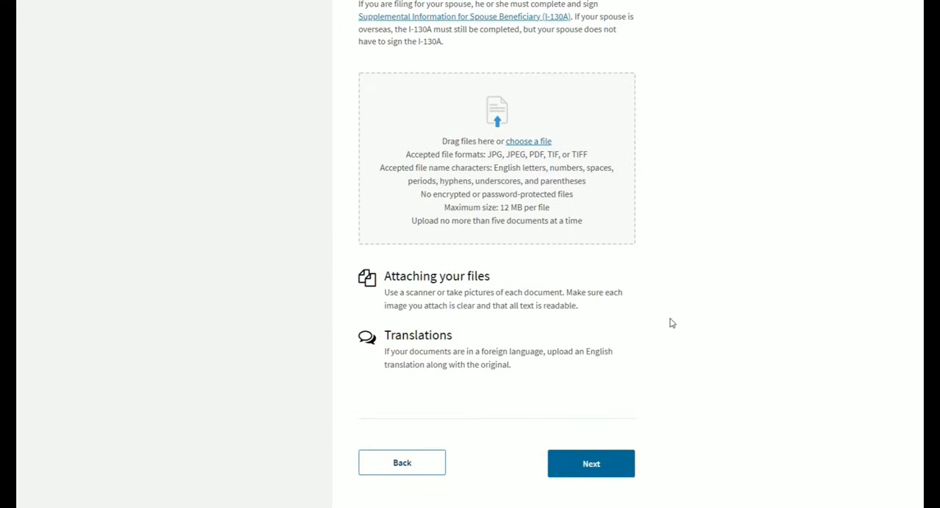
pyautogui.scroll(1, 671, 323)
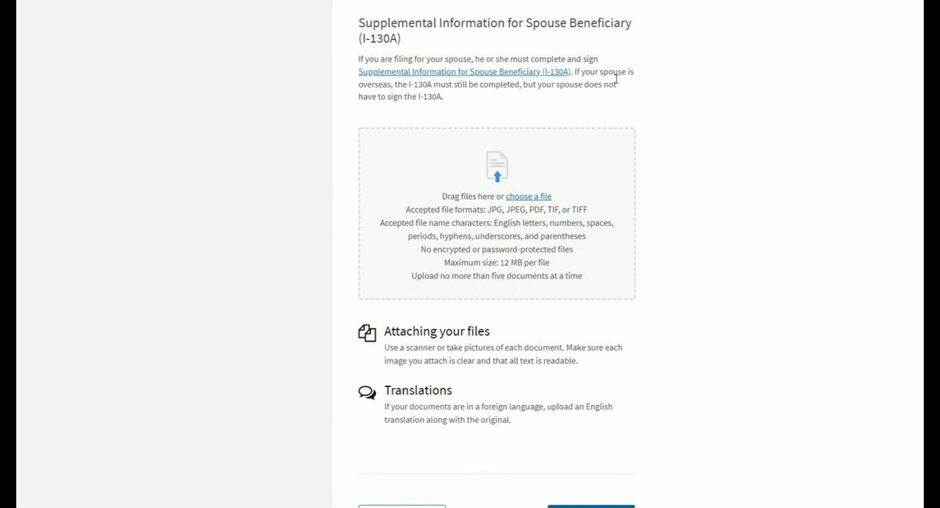
pyautogui.doubleClick(590, 64)
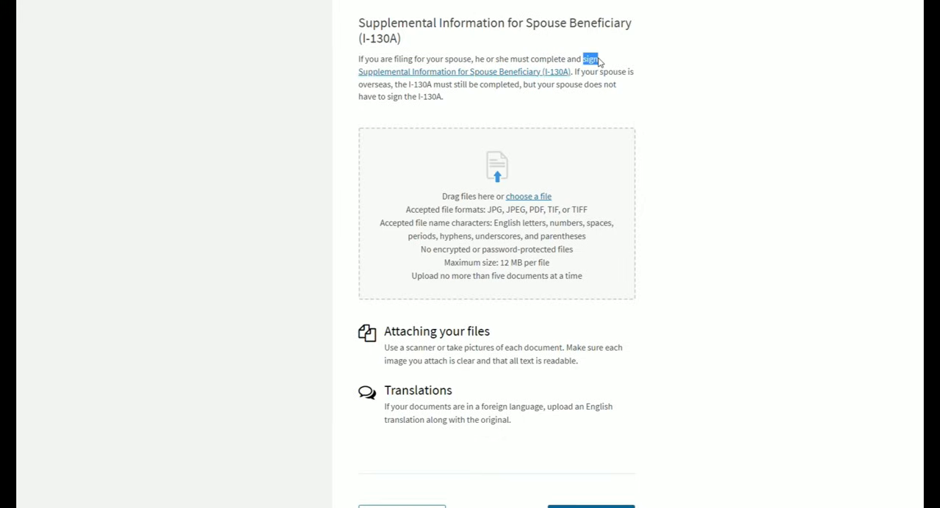
pyautogui.click(637, 76)
pyautogui.scroll(-2, 671, 243)
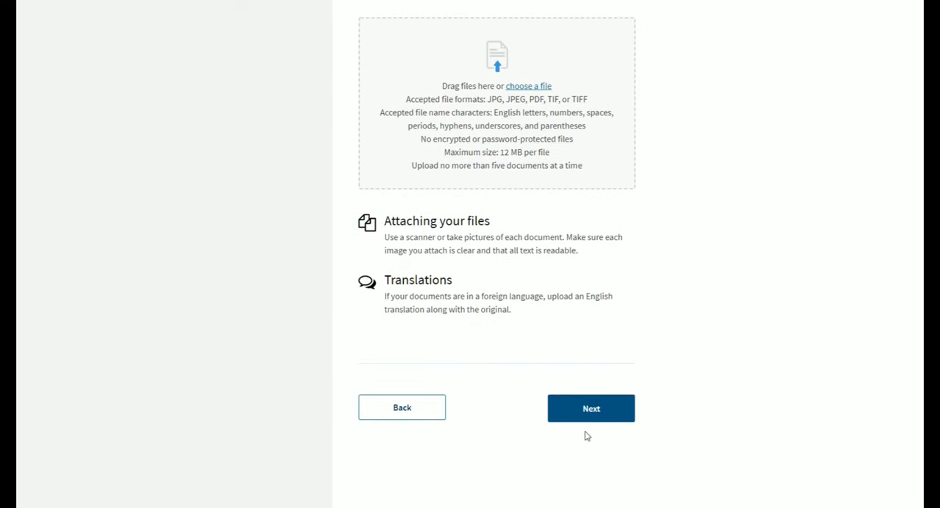
# - Try to continue past the supporting evidence page and check the Proof of U.S. Citizenship section for missing documents
pyautogui.click(604, 415)
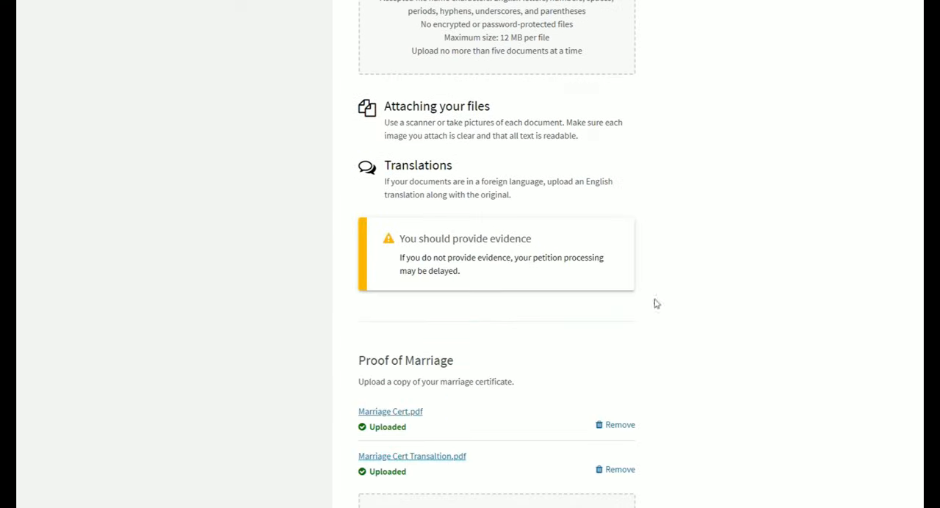
pyautogui.scroll(3, 661, 288)
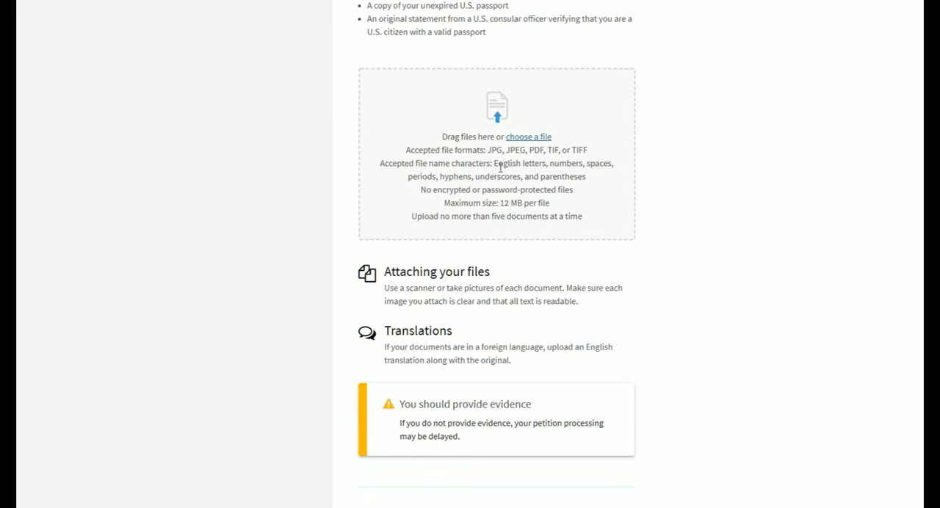
pyautogui.scroll(4, 651, 336)
pyautogui.scroll(-4, 651, 336)
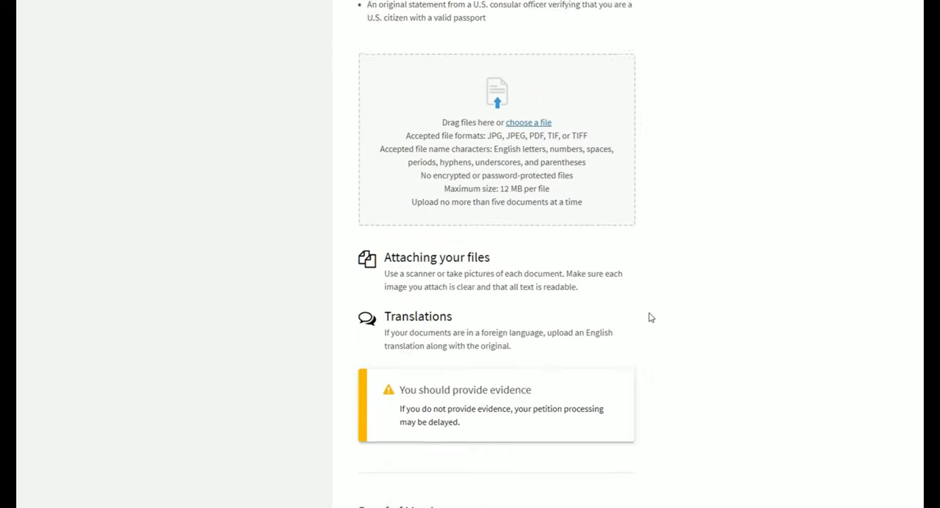
pyautogui.scroll(3, 560, 352)
pyautogui.scroll(4, 562, 345)
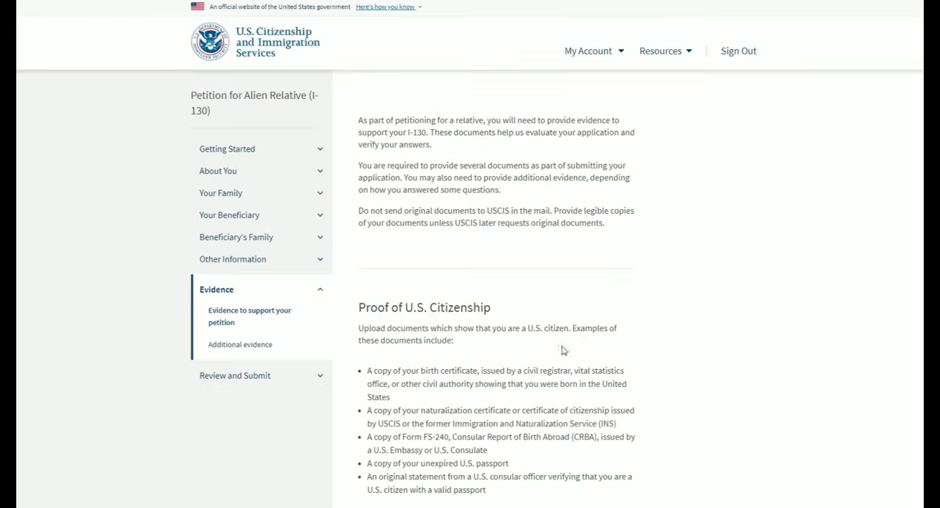
pyautogui.scroll(-3, 596, 183)
pyautogui.scroll(-5, 661, 302)
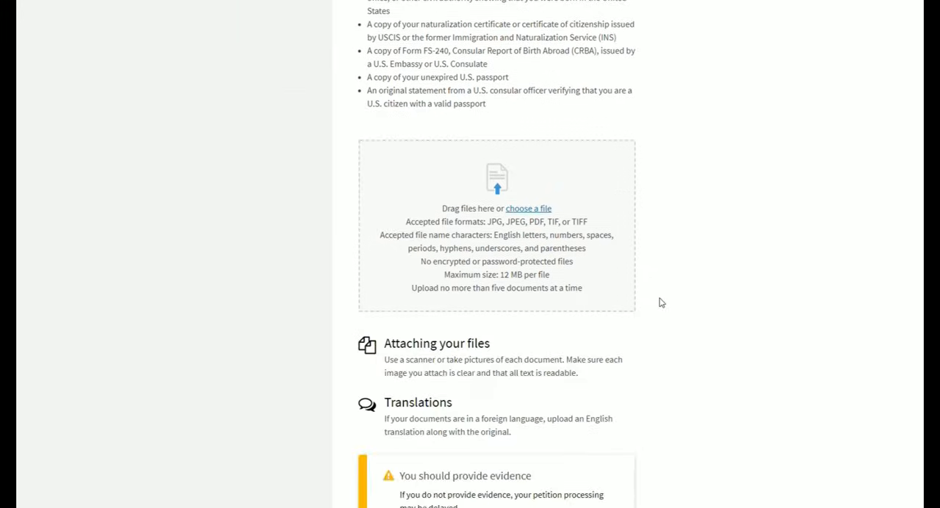
# - Check the remaining evidence sections for missing documents and continue to the Additional evidence page
pyautogui.scroll(-2, 556, 306)
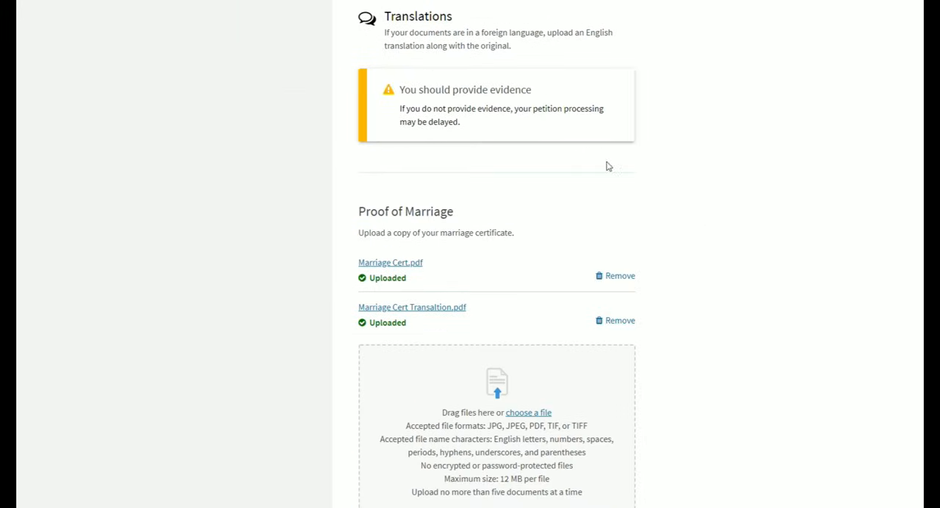
pyautogui.scroll(-3, 609, 151)
pyautogui.scroll(-4, 607, 155)
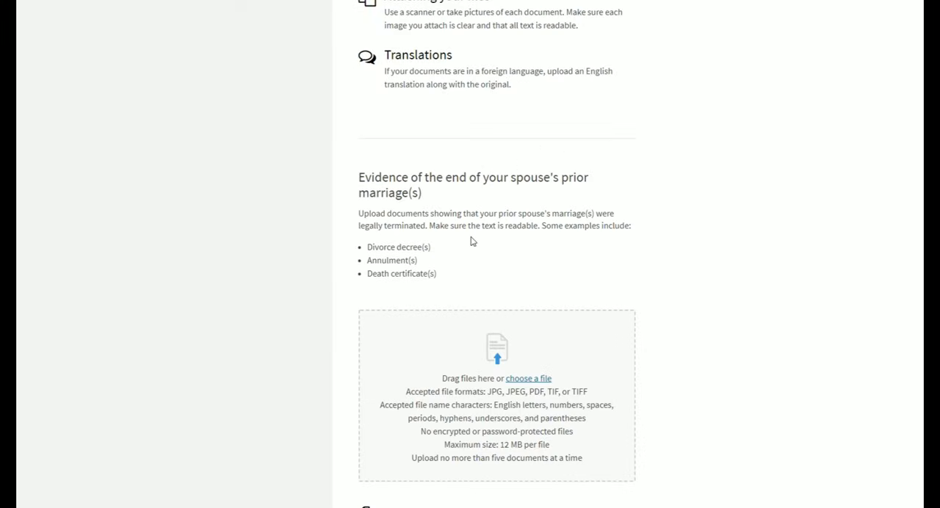
pyautogui.scroll(-6, 644, 191)
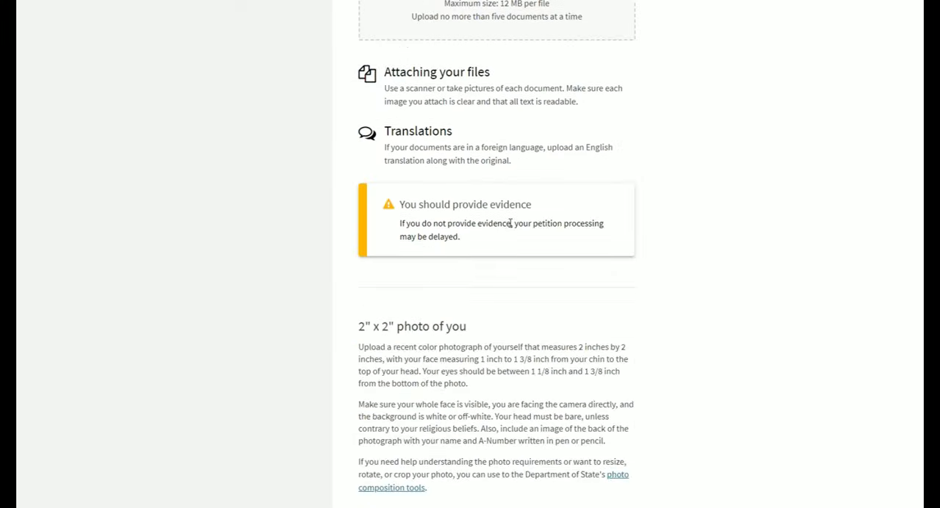
pyautogui.scroll(-6, 443, 268)
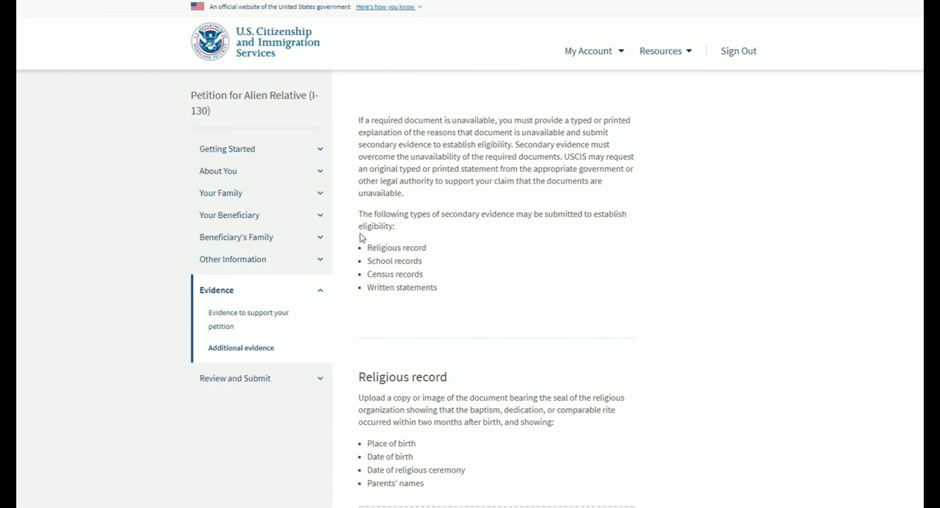
# - Read which secondary evidence may be submitted and what to provide if a required document is unavailable
pyautogui.moveTo(368, 248); pyautogui.dragTo(455, 287)
pyautogui.click(457, 288)
pyautogui.moveTo(360, 125); pyautogui.dragTo(500, 129)
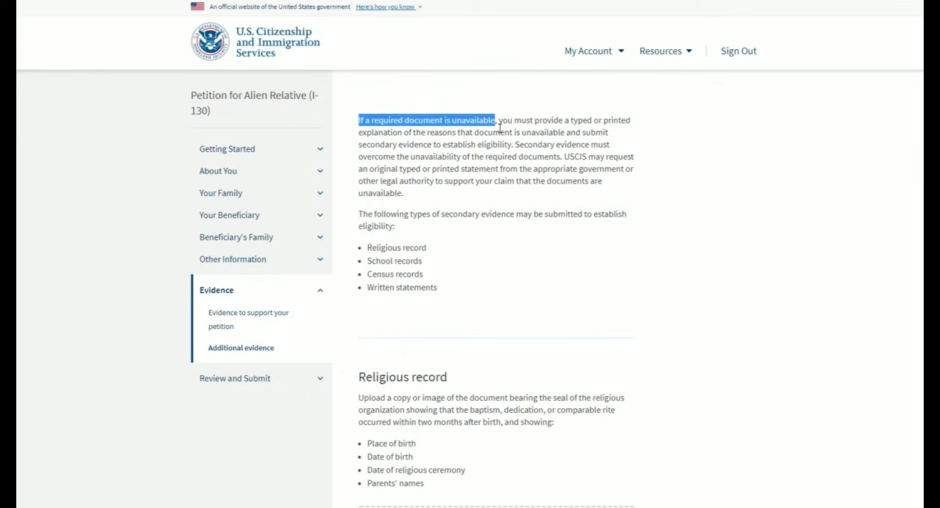
pyautogui.click(526, 145)
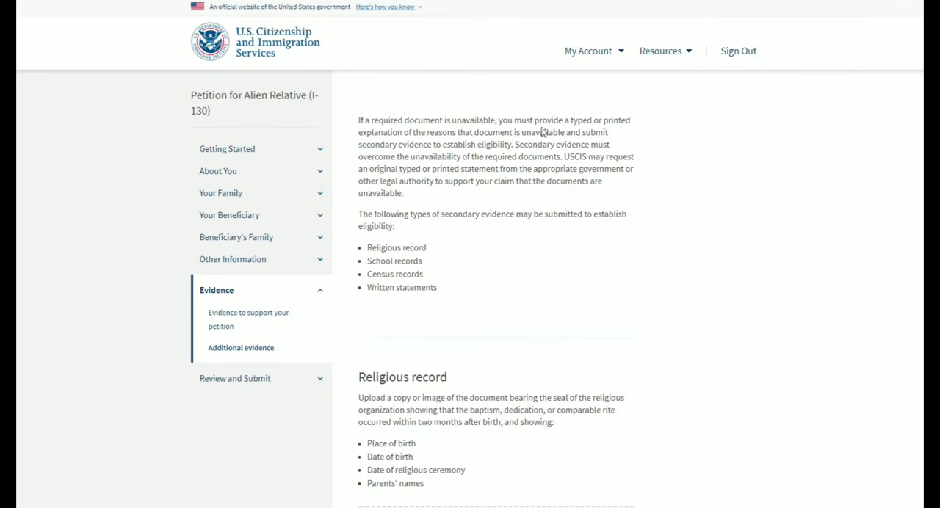
# - Review the religious, school, census and affidavit evidence requirements and continue to the application Review page without uploading files
pyautogui.scroll(-4, 512, 193)
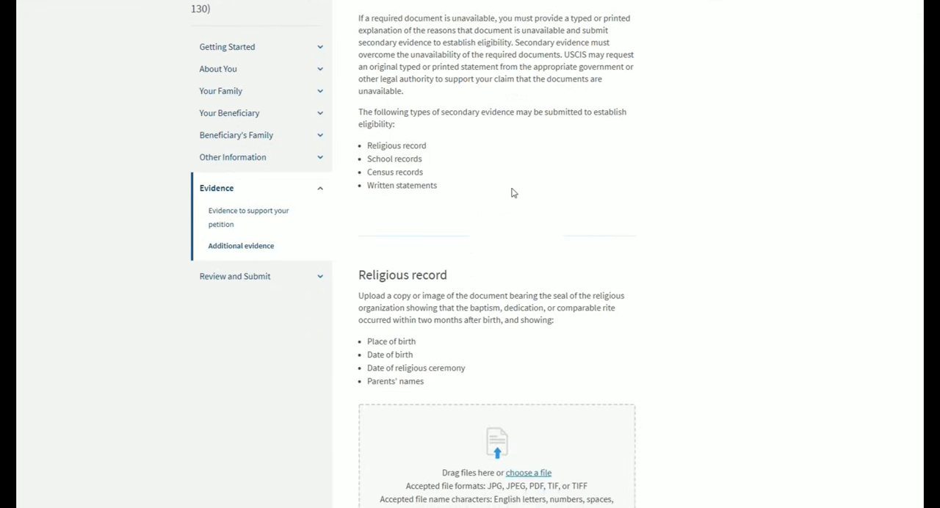
pyautogui.scroll(-8, 595, 156)
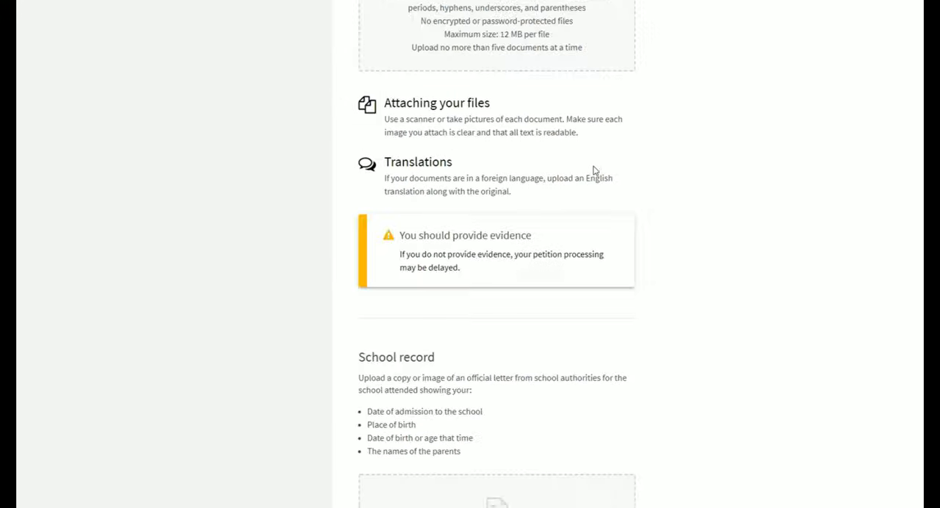
pyautogui.scroll(-3, 580, 164)
pyautogui.scroll(-3, 578, 165)
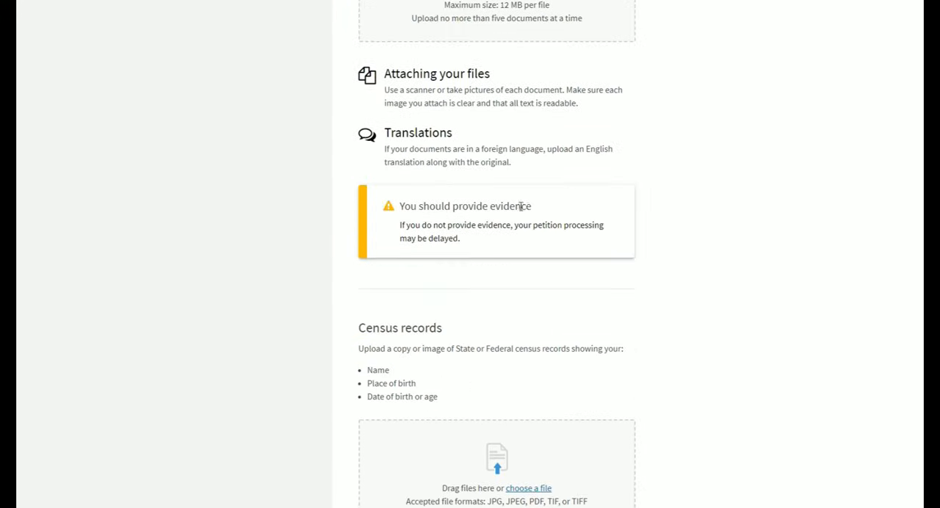
pyautogui.scroll(-1, 514, 221)
pyautogui.scroll(-2, 514, 221)
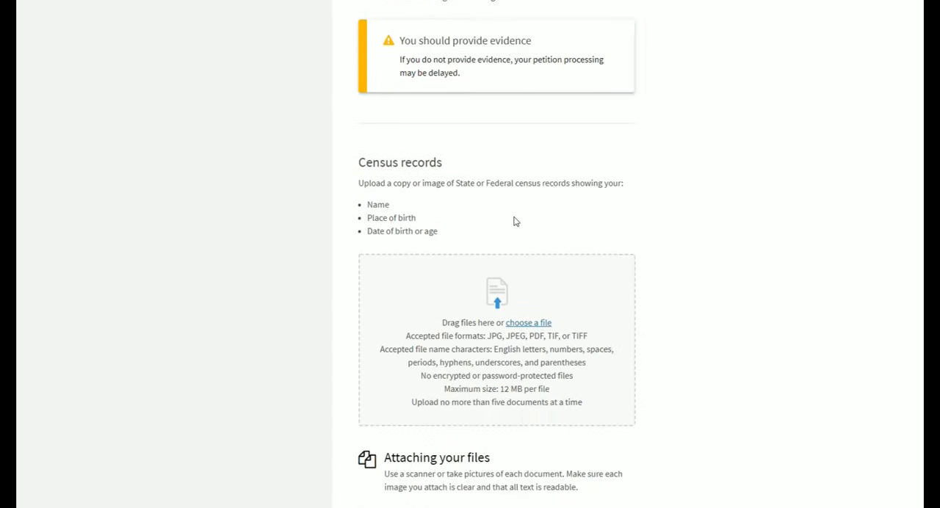
pyautogui.scroll(-3, 514, 217)
pyautogui.scroll(-16, 516, 217)
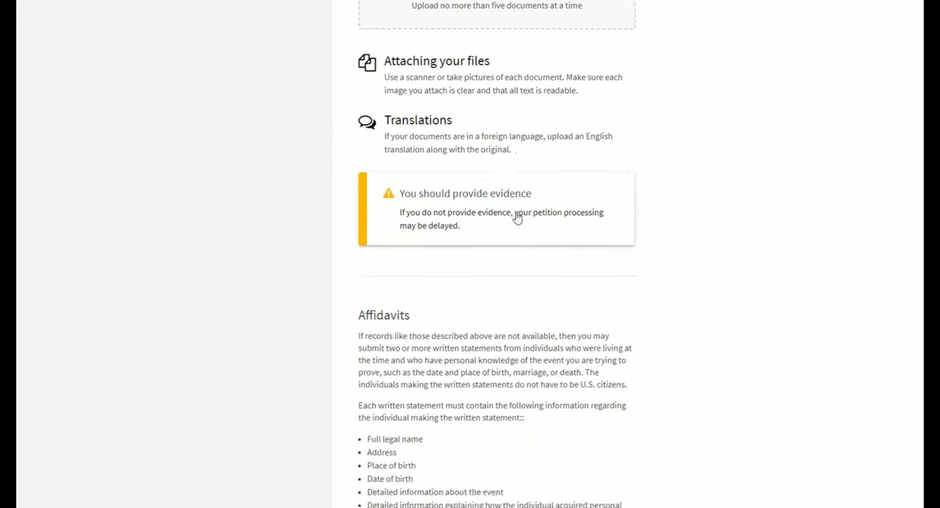
pyautogui.scroll(-10, 516, 218)
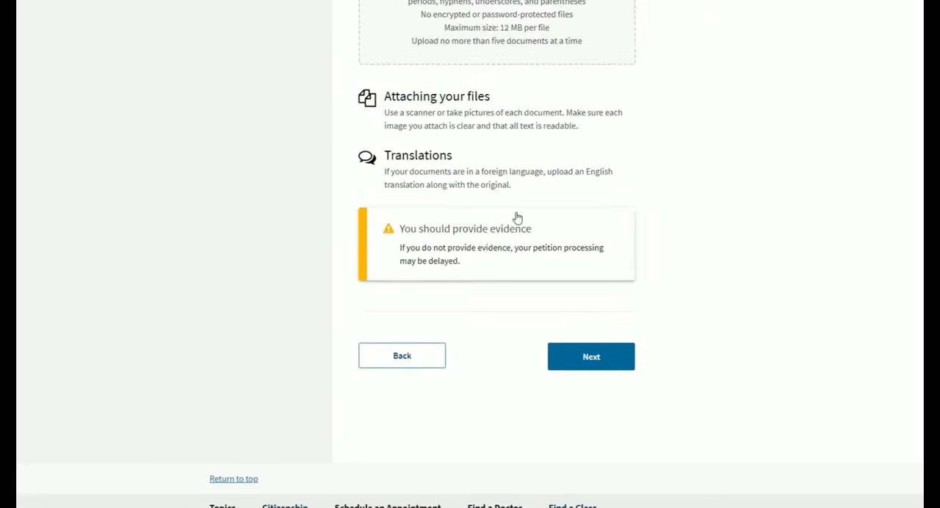
pyautogui.click(596, 193)
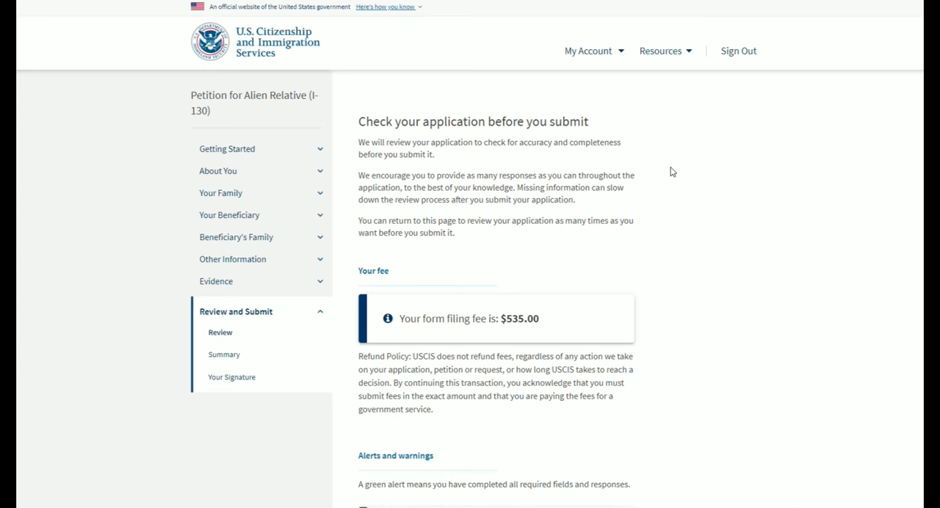
# - Check the form filing fee, refund policy, and alerts and warnings, and continue to the petition Summary page
pyautogui.scroll(-1, 671, 172)
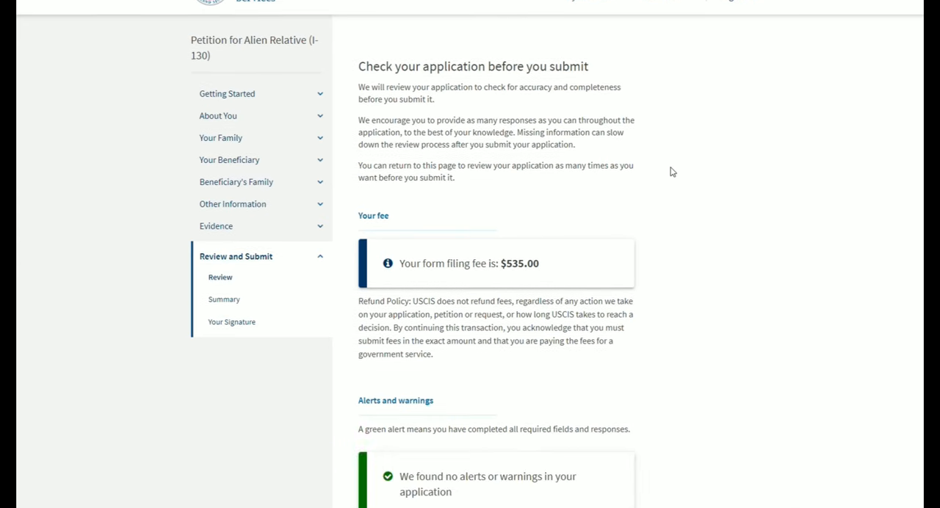
pyautogui.scroll(-1, 447, 144)
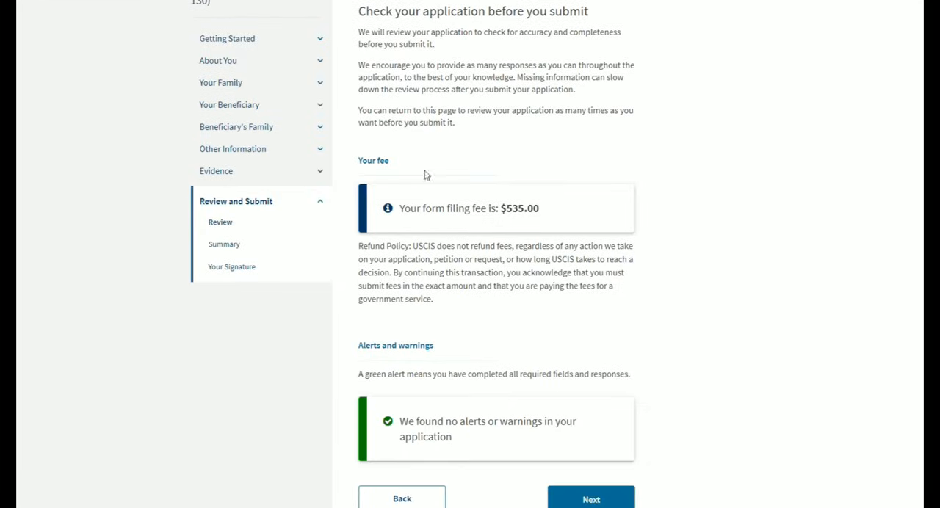
pyautogui.moveTo(502, 208); pyautogui.dragTo(542, 208)
pyautogui.click(566, 218)
pyautogui.scroll(-2, 567, 220)
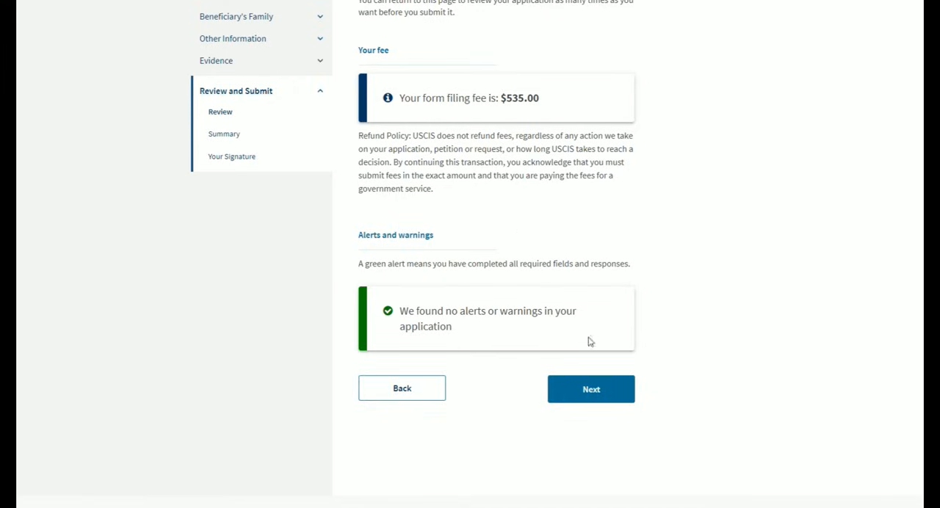
pyautogui.click(603, 401)
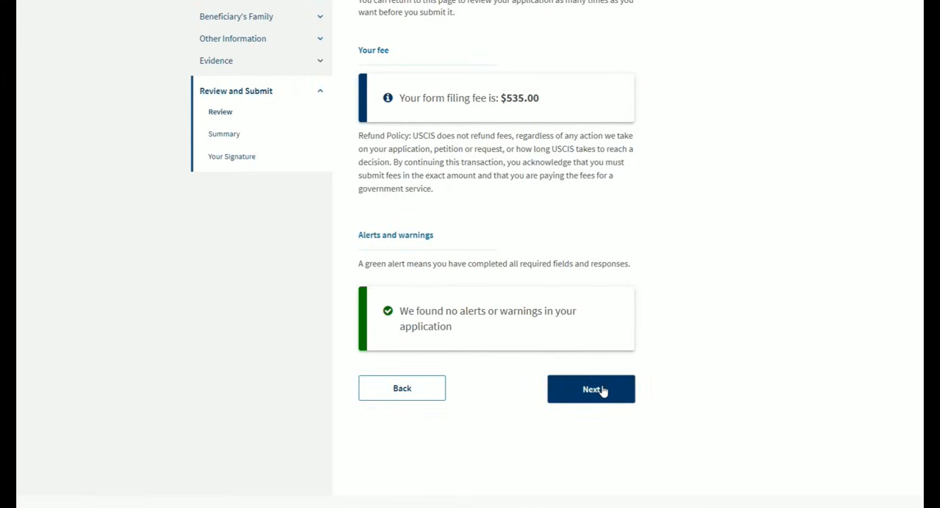
pyautogui.click(601, 397)
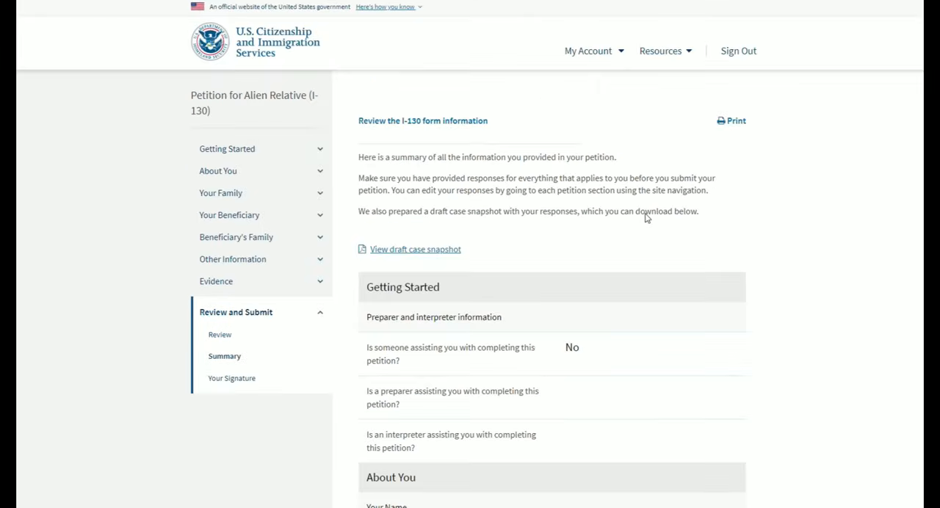
# - Look over the start of the I-130 summary, download the draft case snapshot and open its PDF
pyautogui.scroll(-1, 476, 128)
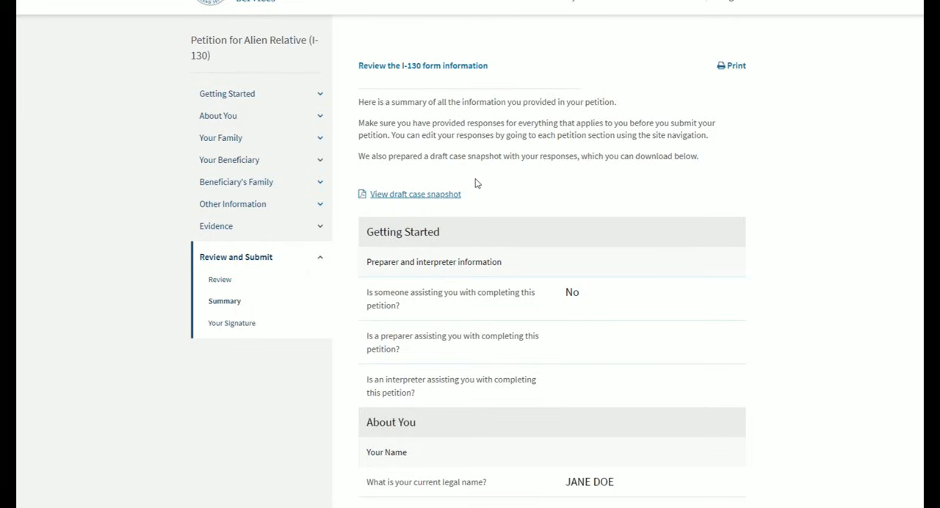
pyautogui.scroll(-1, 783, 176)
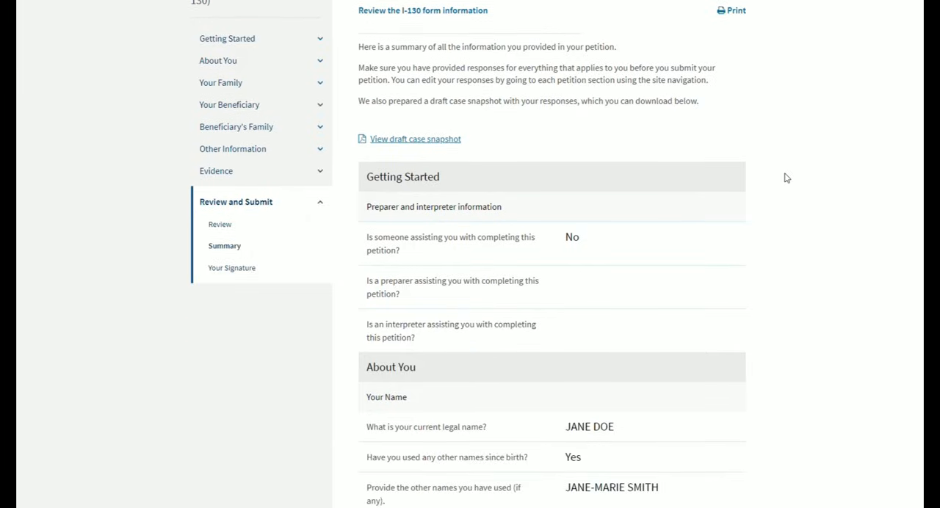
pyautogui.scroll(2, 785, 176)
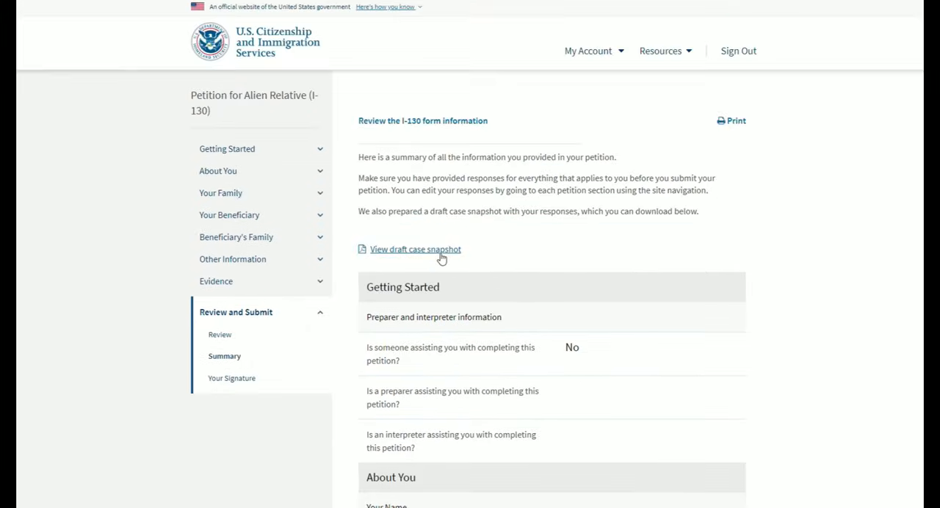
pyautogui.click(442, 254)
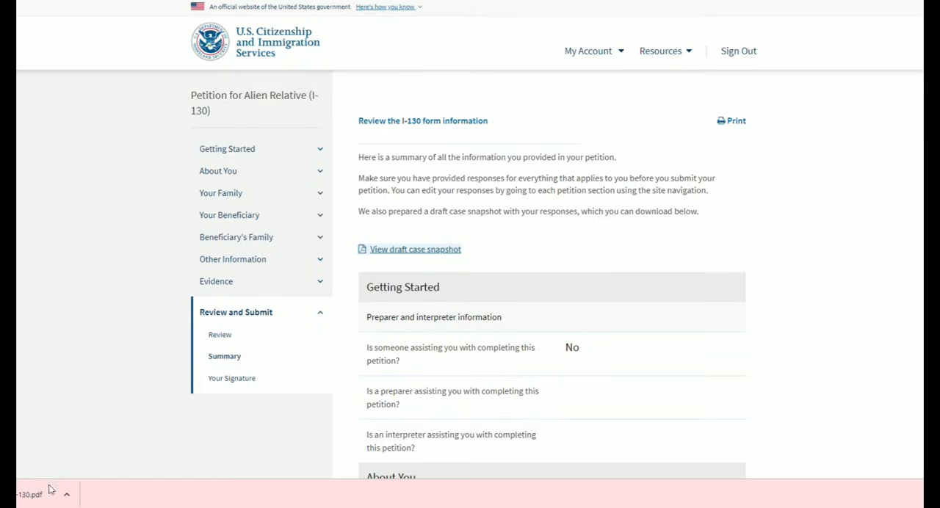
pyautogui.click(46, 499)
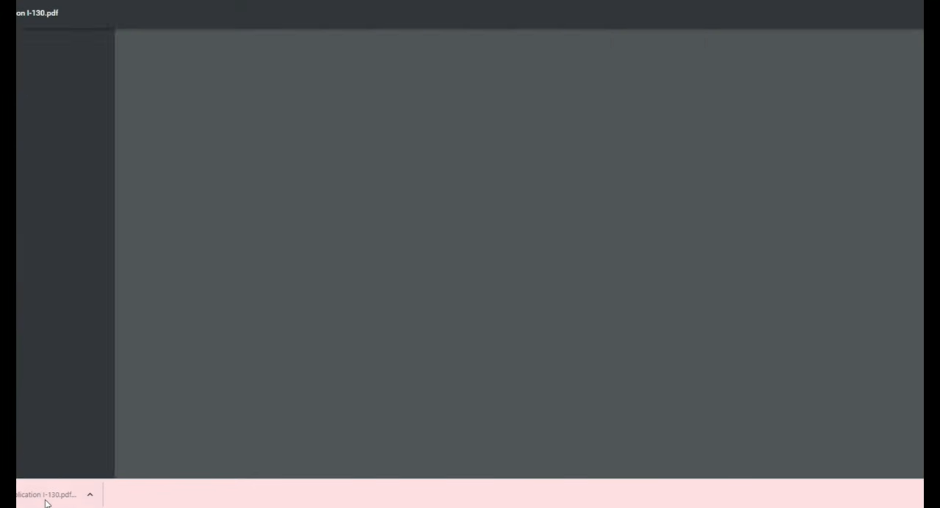
# - Look through the filled-in I-130 draft PDF and close it to return to the petition summary
pyautogui.scroll(-2, 430, 309)
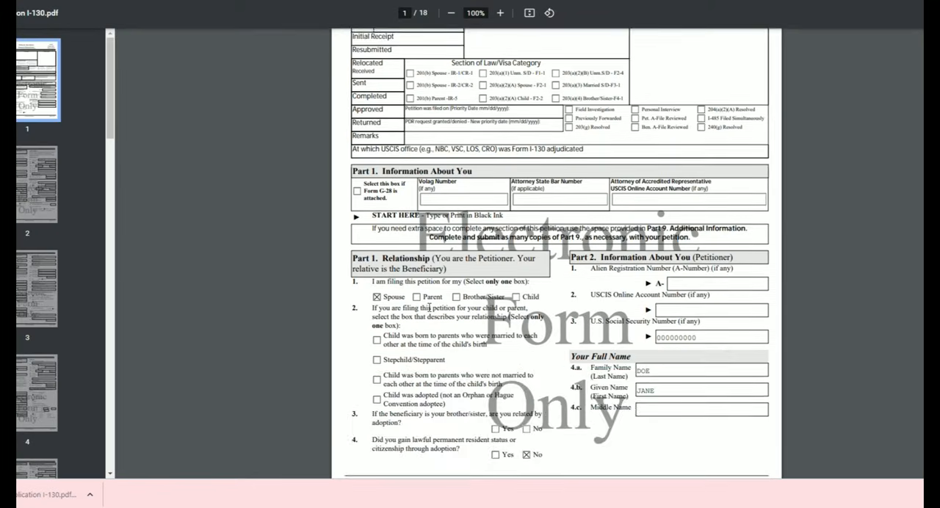
pyautogui.scroll(-9, 430, 309)
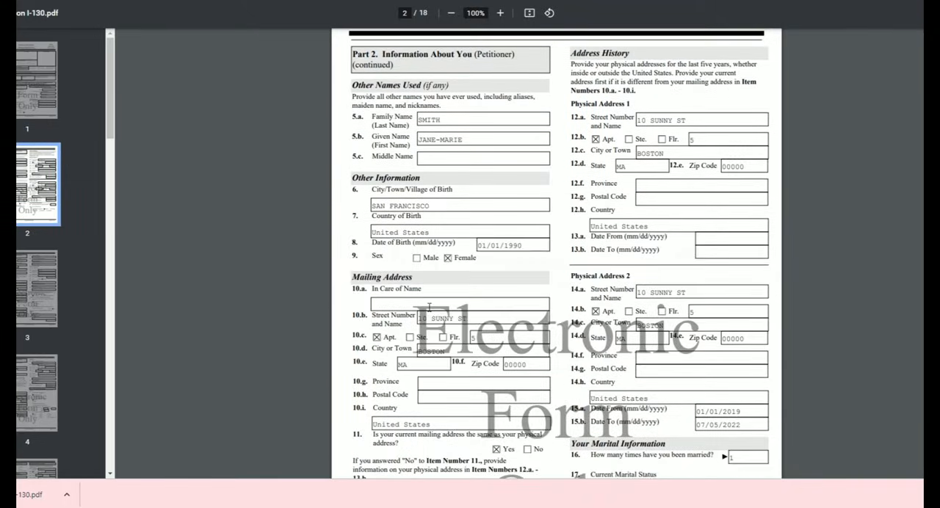
pyautogui.scroll(-1, 430, 309)
pyautogui.scroll(-3, 529, 185)
pyautogui.scroll(-7, 543, 296)
pyautogui.scroll(-2, 570, 230)
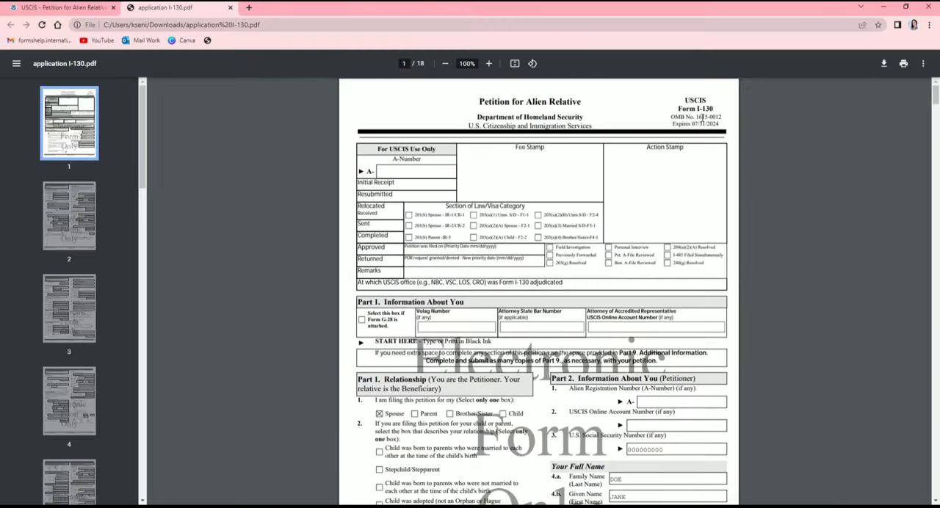
pyautogui.click(230, 8)
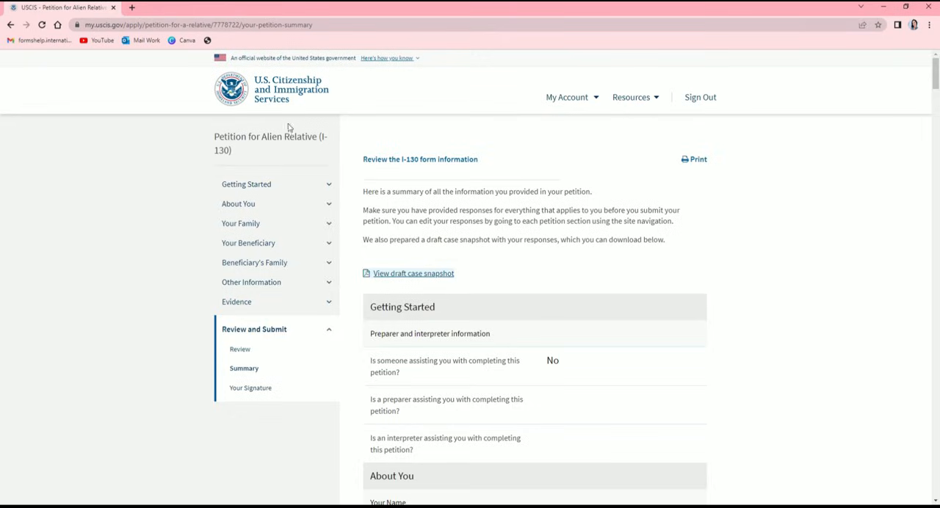
# - Look through the rest of the I-130 petition summary, from the petitioner's details through the uploaded evidence
pyautogui.scroll(-3, 571, 228)
pyautogui.scroll(-15, 571, 228)
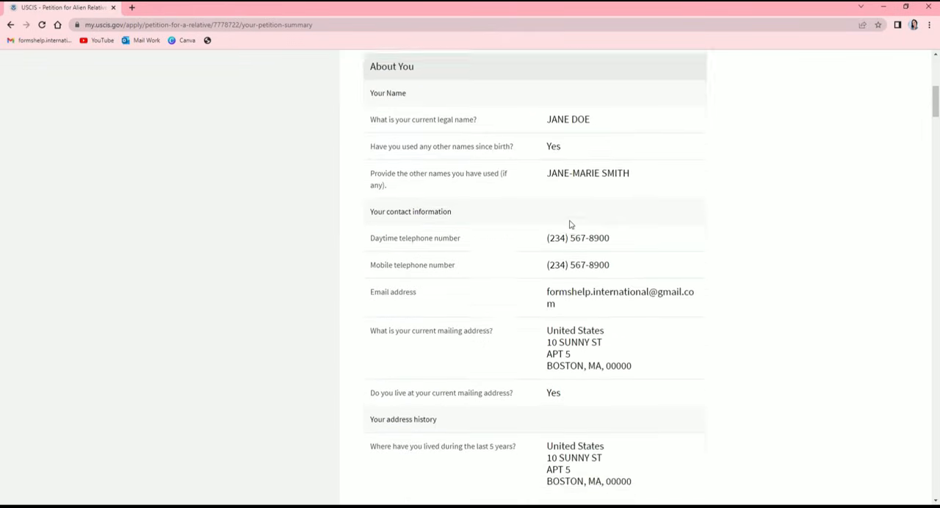
pyautogui.scroll(-15, 570, 224)
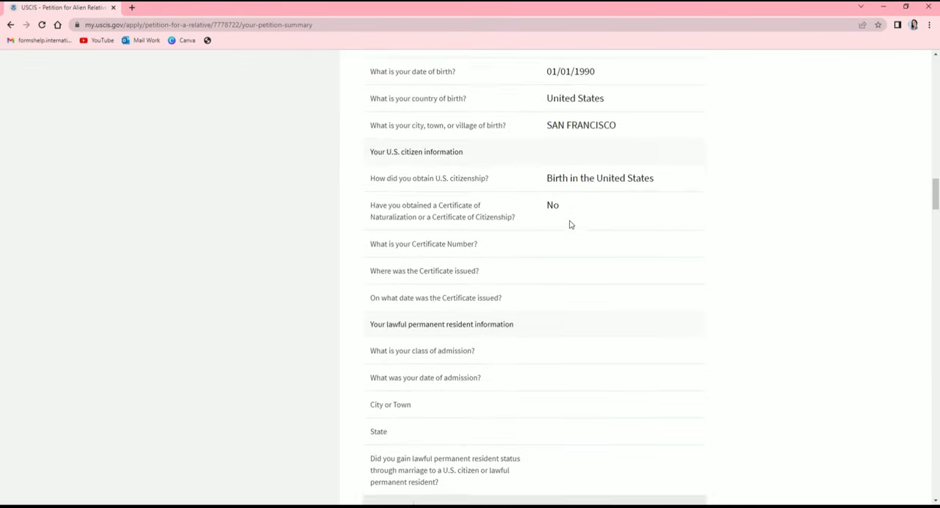
pyautogui.scroll(-15, 570, 224)
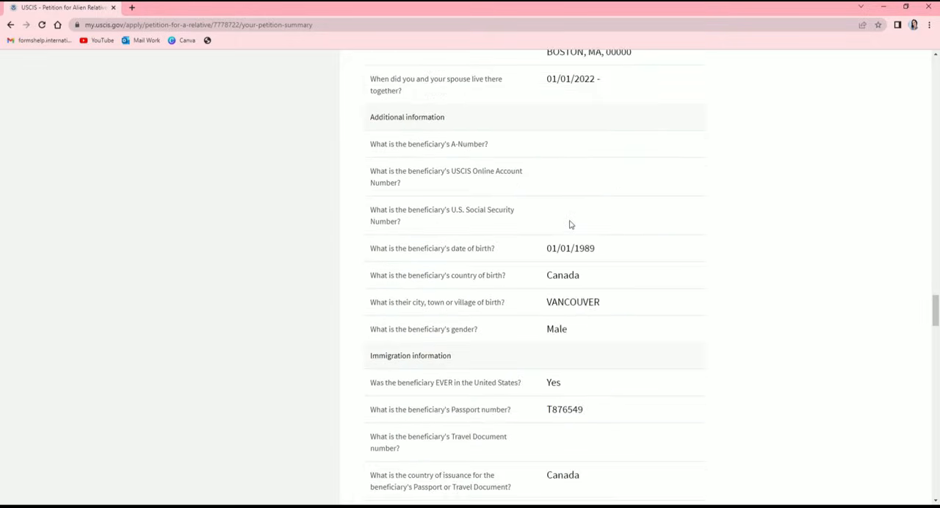
pyautogui.scroll(-15, 571, 225)
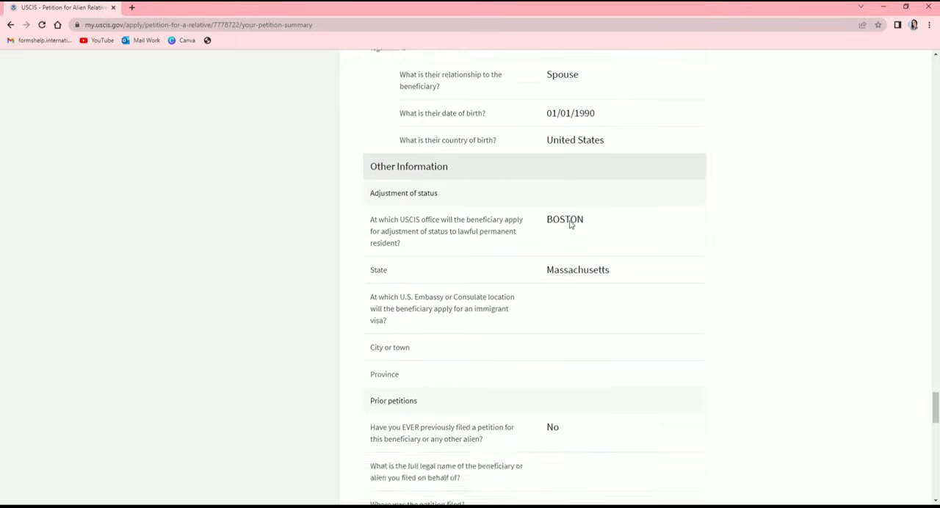
pyautogui.scroll(2, 573, 225)
pyautogui.scroll(-1, 538, 269)
pyautogui.scroll(2, 658, 258)
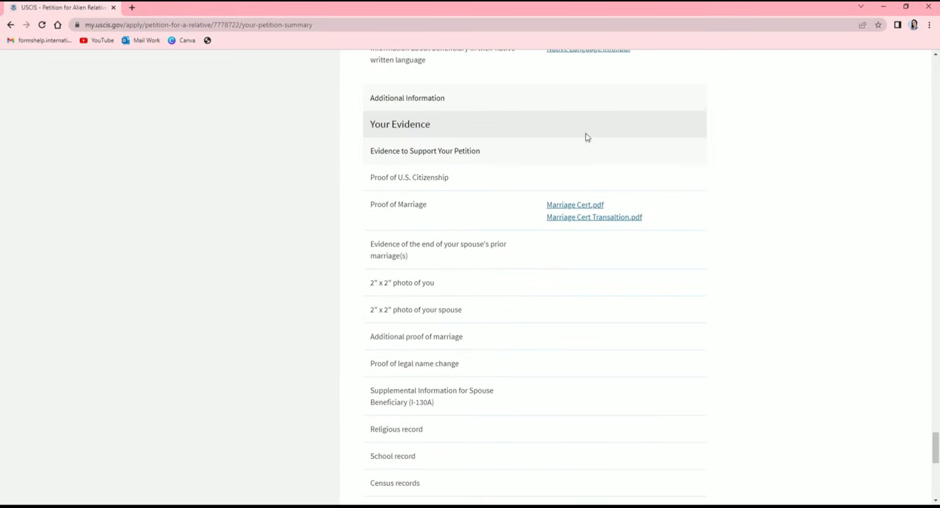
pyautogui.scroll(-2, 580, 234)
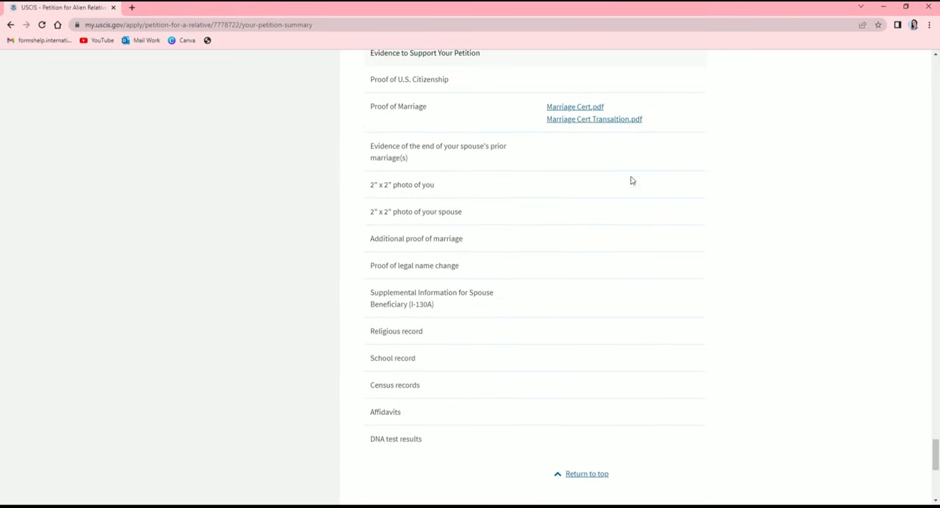
pyautogui.scroll(-1, 591, 275)
pyautogui.scroll(-1, 587, 281)
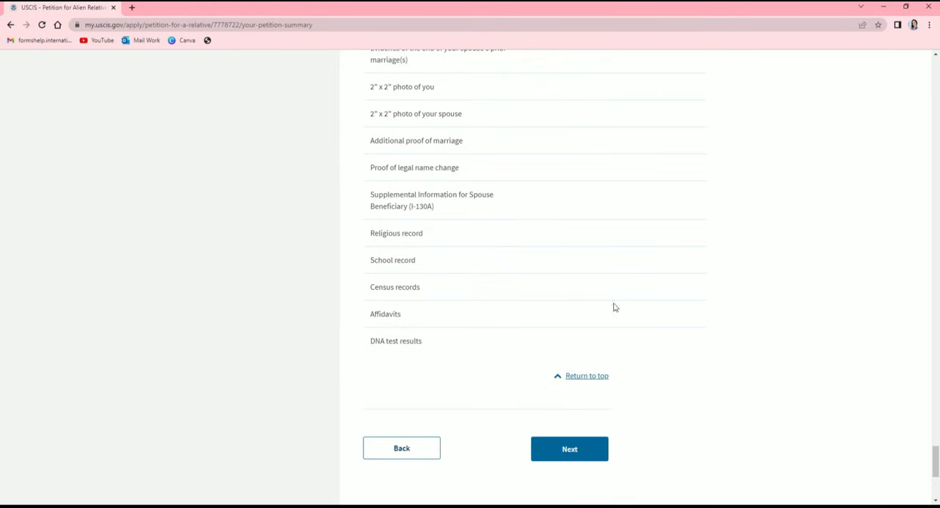
# - Continue to the petitioner's statement, agree to having read and understood every question in English, and proceed to the certification
pyautogui.click(586, 456)
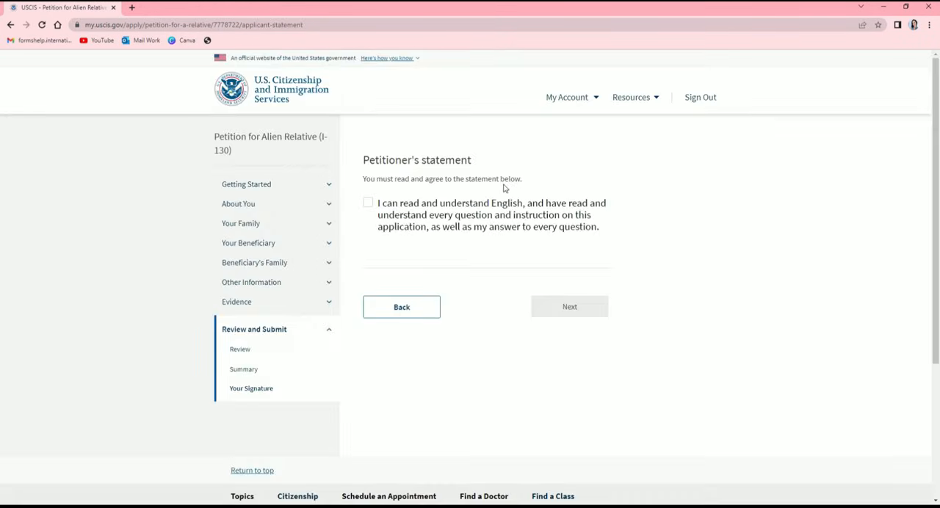
pyautogui.click(369, 204)
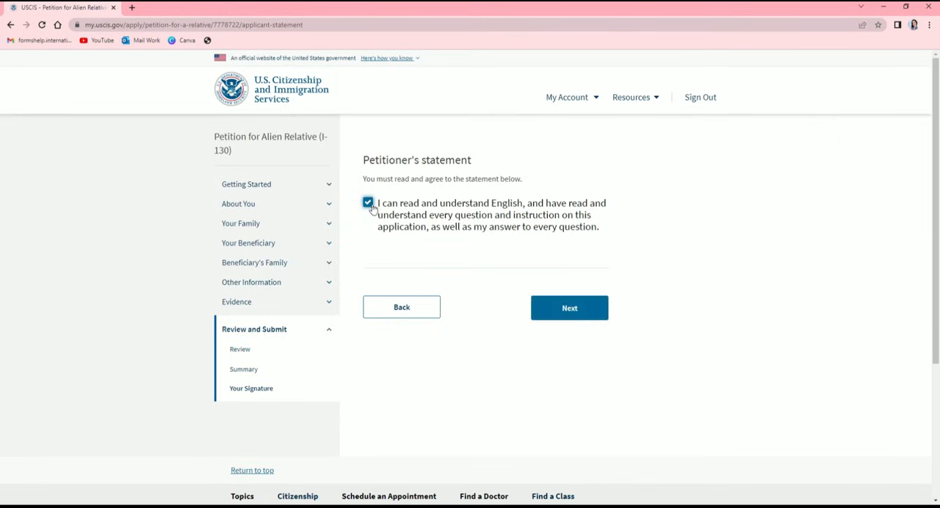
pyautogui.click(559, 229)
pyautogui.click(369, 204)
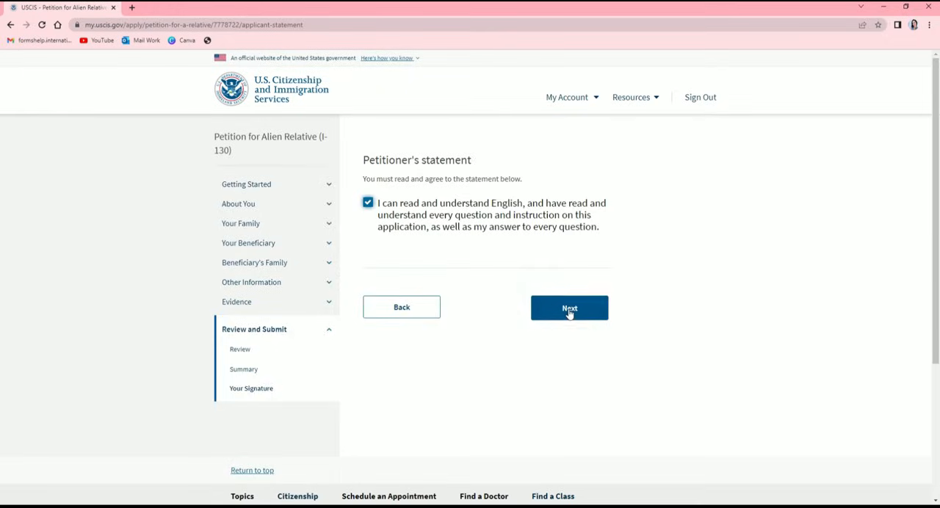
pyautogui.click(570, 310)
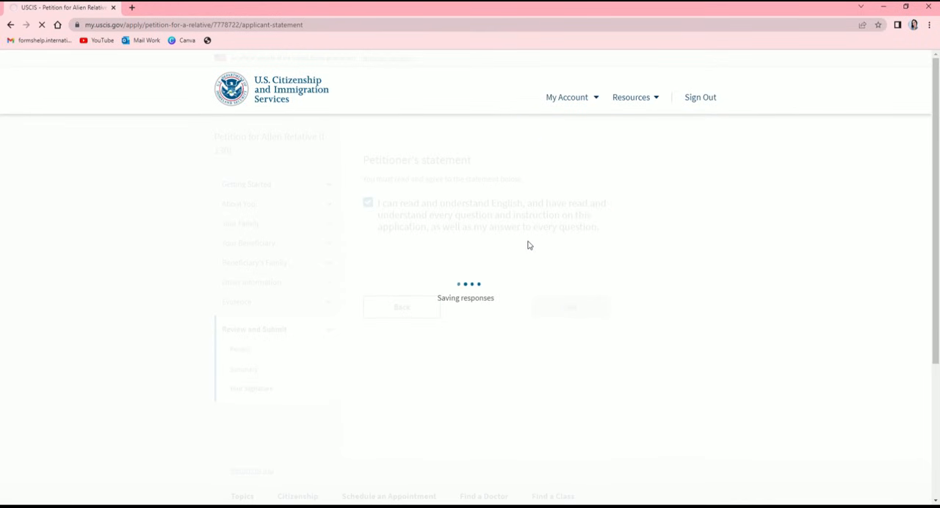
# - Read through the petitioner's certification and agree to the applicant's statement
pyautogui.scroll(-3, 541, 242)
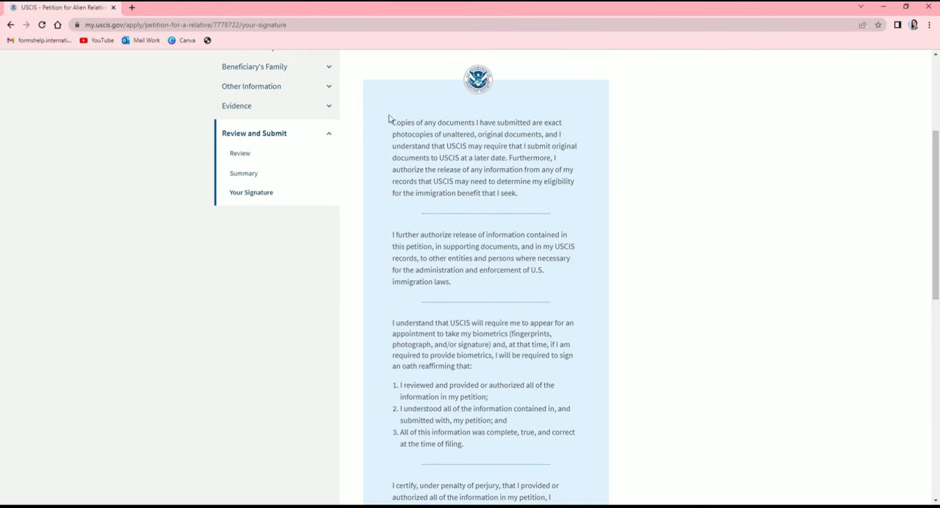
pyautogui.scroll(-1, 549, 148)
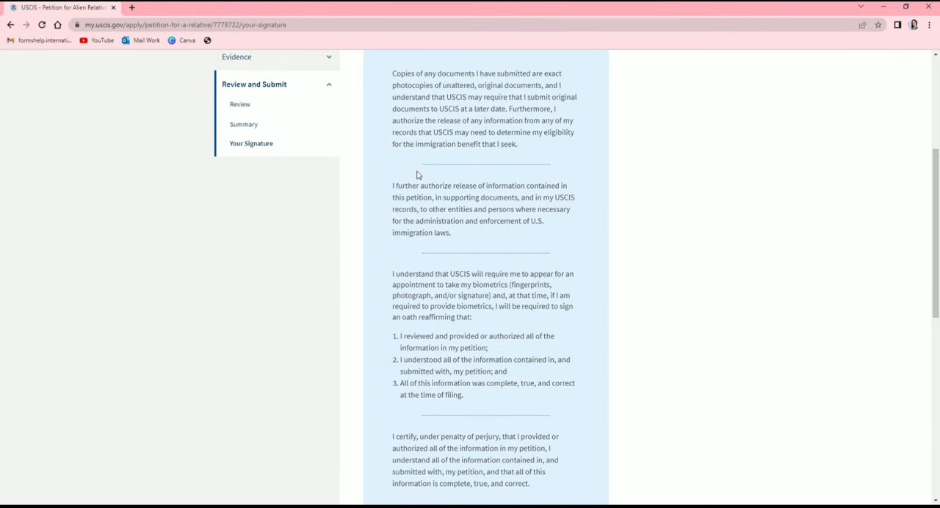
pyautogui.scroll(-1, 415, 175)
pyautogui.scroll(-1, 515, 162)
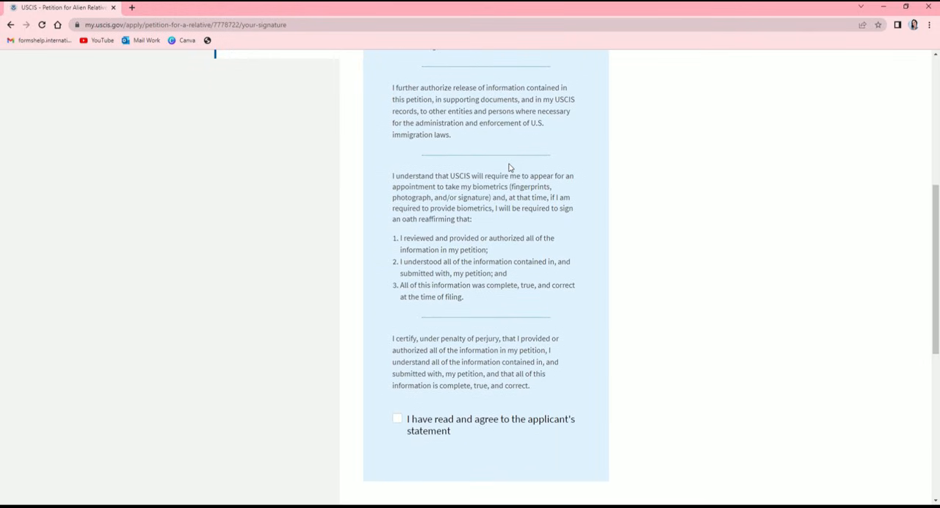
pyautogui.scroll(-2, 493, 201)
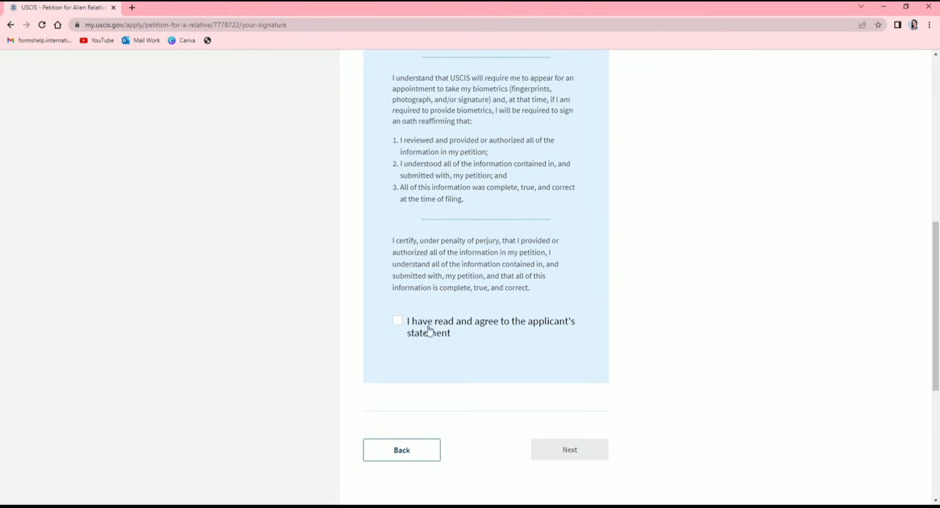
pyautogui.click(397, 321)
pyautogui.moveTo(543, 254); pyautogui.dragTo(537, 253)
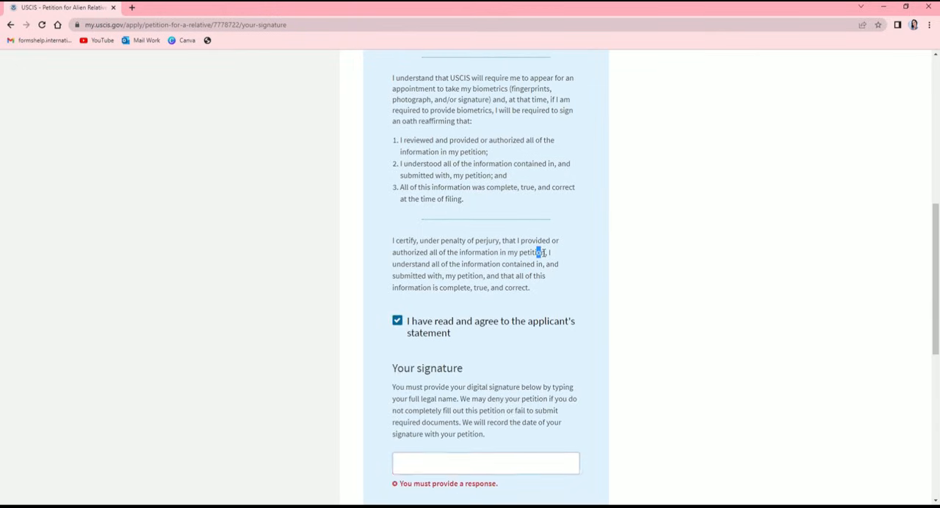
# - Sign the petition digitally by entering the petitioner's full legal name as the signature
pyautogui.scroll(-3, 538, 254)
pyautogui.click(489, 318)
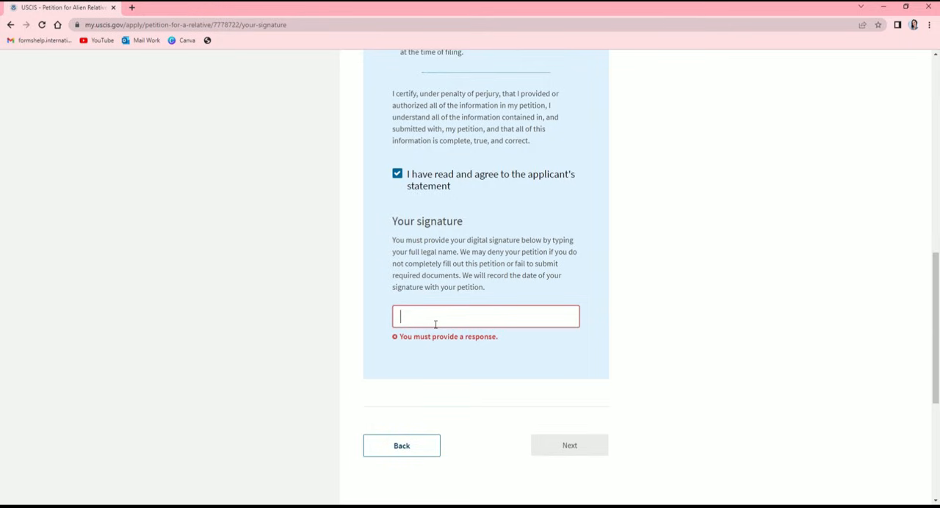
pyautogui.write('JANE DOE')
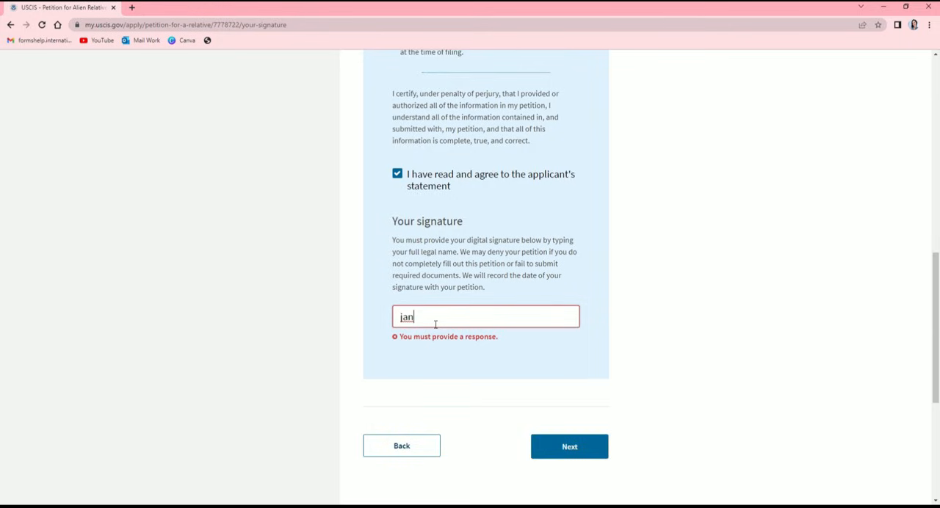
pyautogui.moveTo(467, 240); pyautogui.dragTo(523, 243)
pyautogui.click(636, 272)
# - Look back over the petitioner's certification text and the completed digital signature
pyautogui.scroll(1, 647, 294)
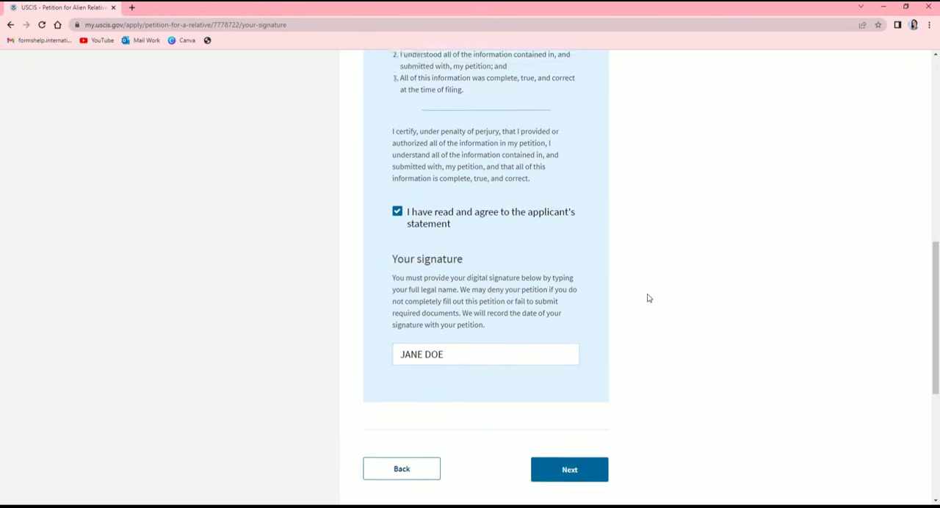
pyautogui.scroll(-2, 631, 323)
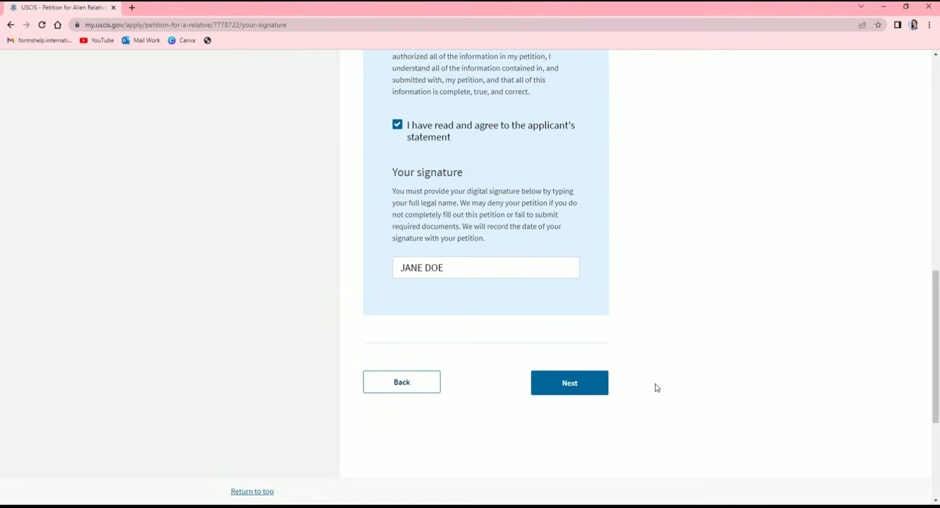
pyautogui.scroll(1, 657, 388)
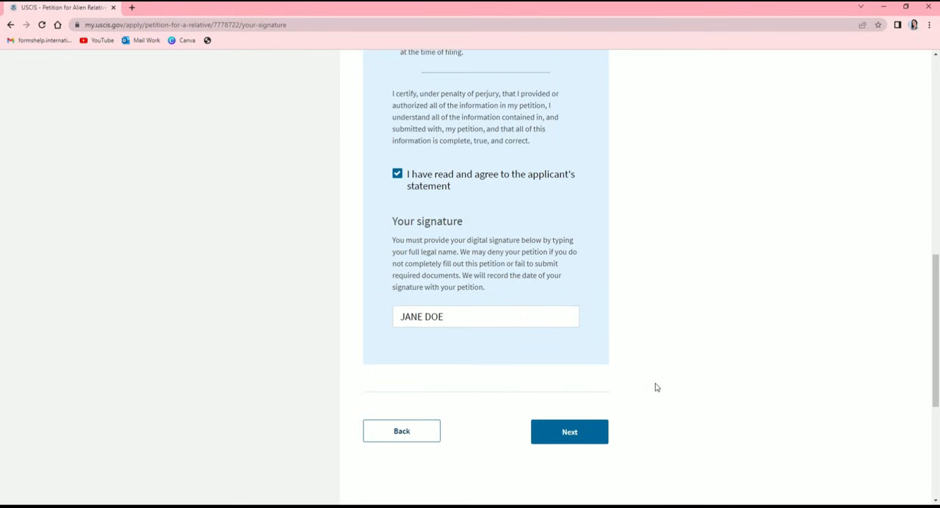
pyautogui.scroll(8, 657, 388)
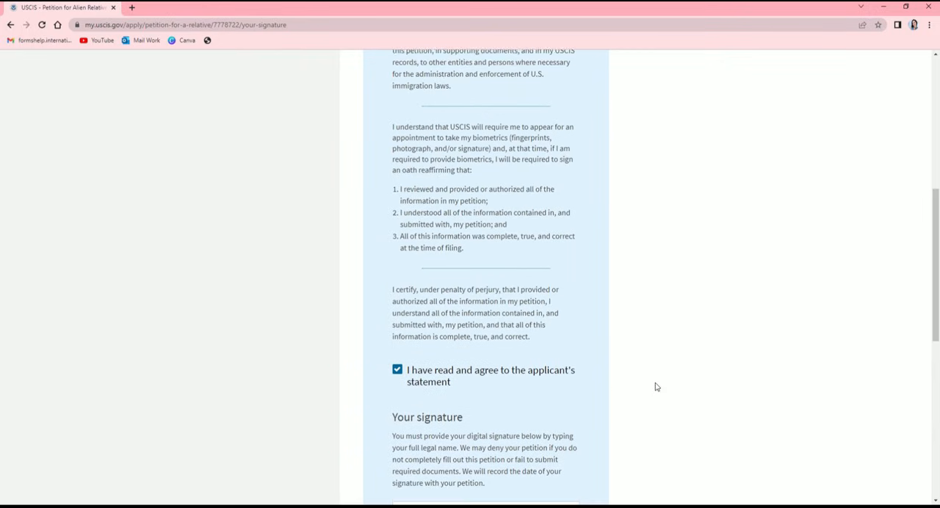
pyautogui.scroll(4, 657, 387)
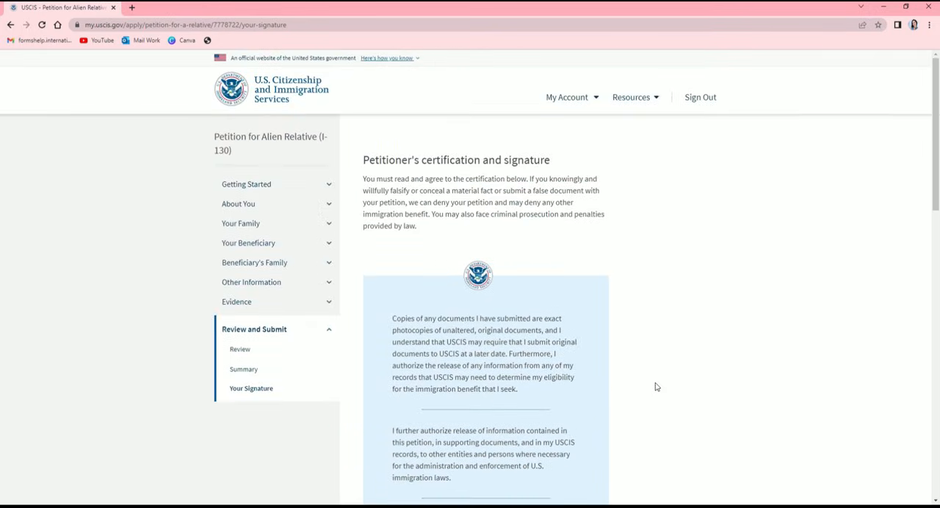
pyautogui.scroll(-12, 657, 386)
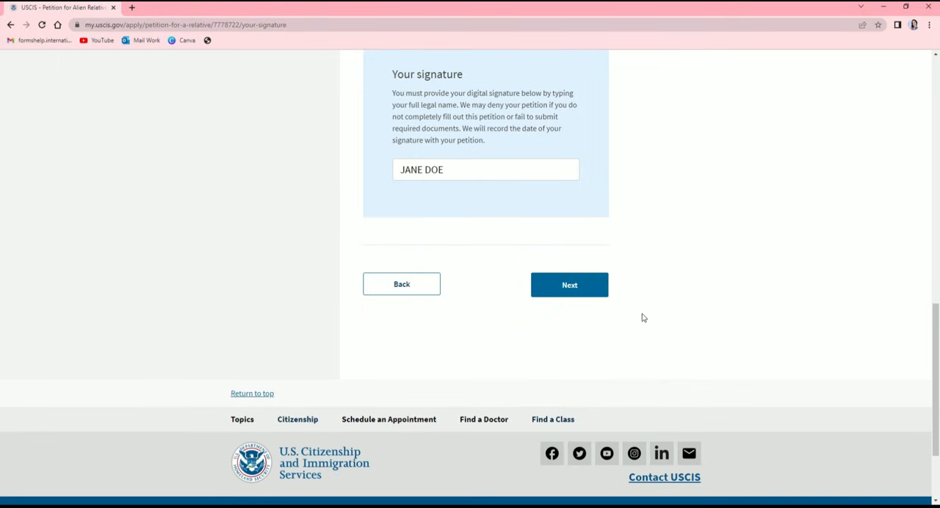
pyautogui.scroll(12, 643, 319)
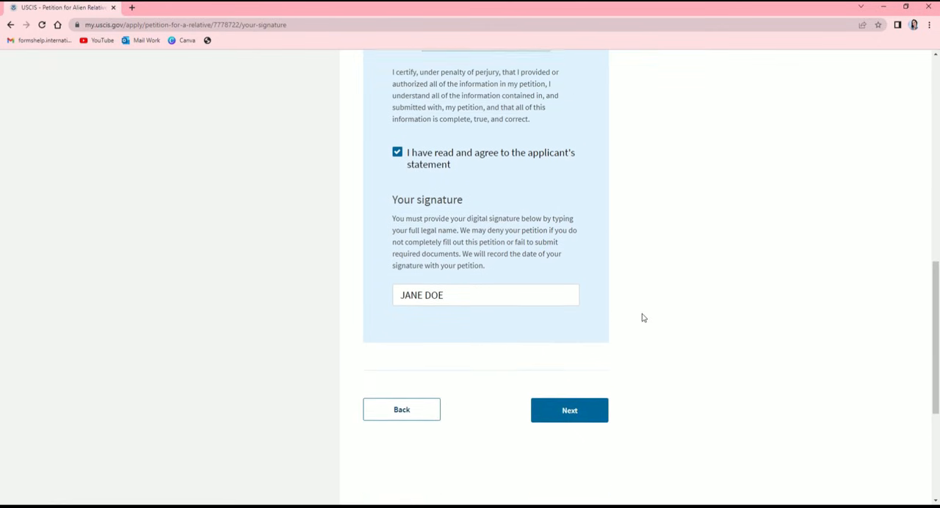